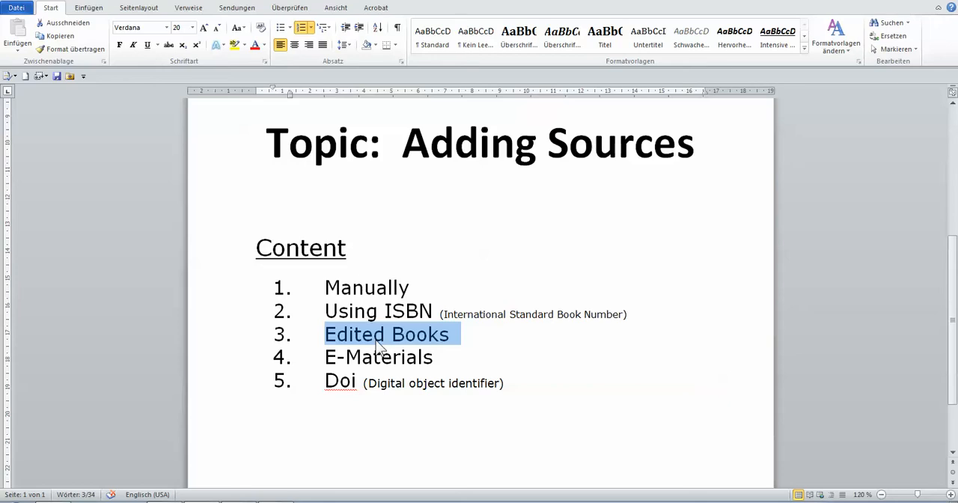
Review the Content list of source-adding topics, highlighting E-Materials, Doi, ISBN and Manually in the Word document.
left_click_drag(336, 357, 393, 360)
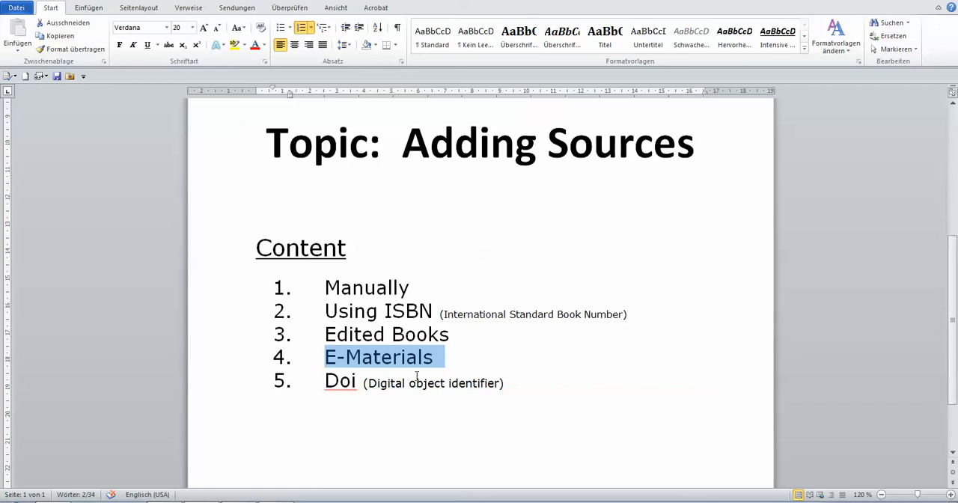
left_click_drag(325, 379, 357, 381)
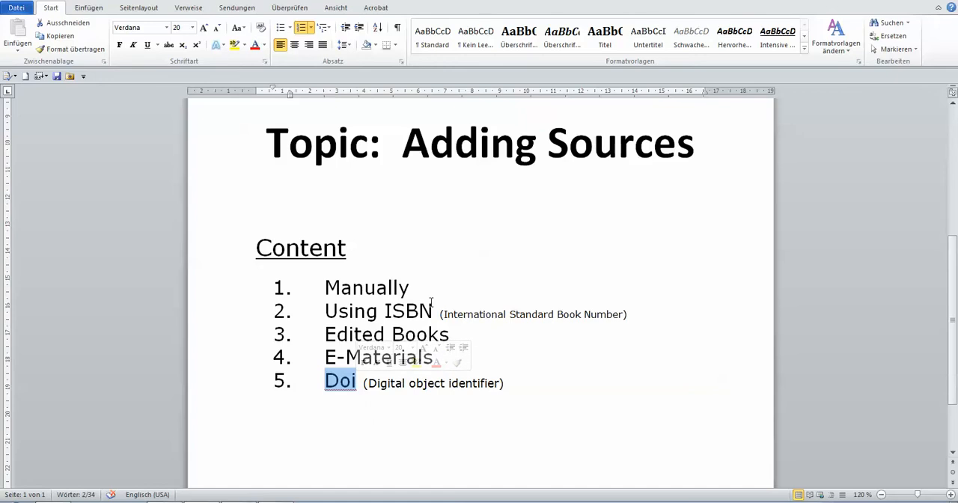
left_click_drag(384, 312, 439, 311)
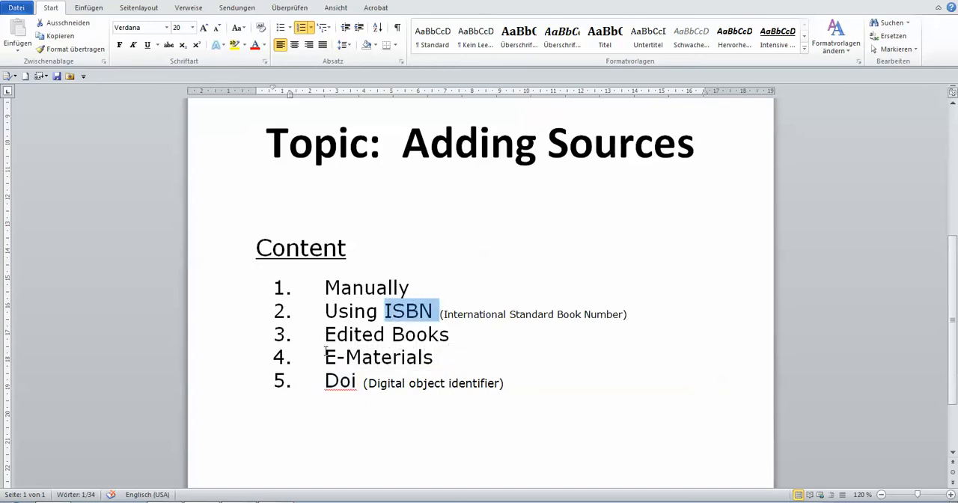
left_click_drag(324, 381, 358, 381)
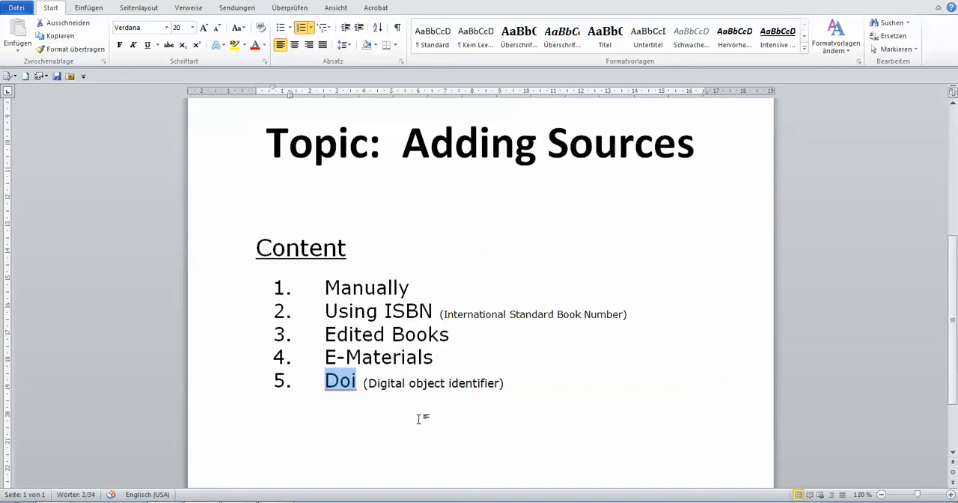
left_click(419, 419)
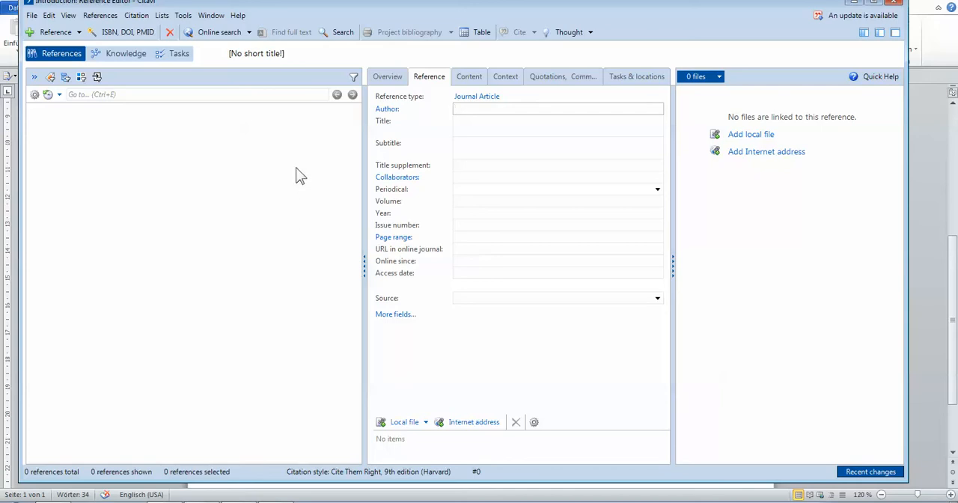
left_click_drag(284, 2, 299, 22)
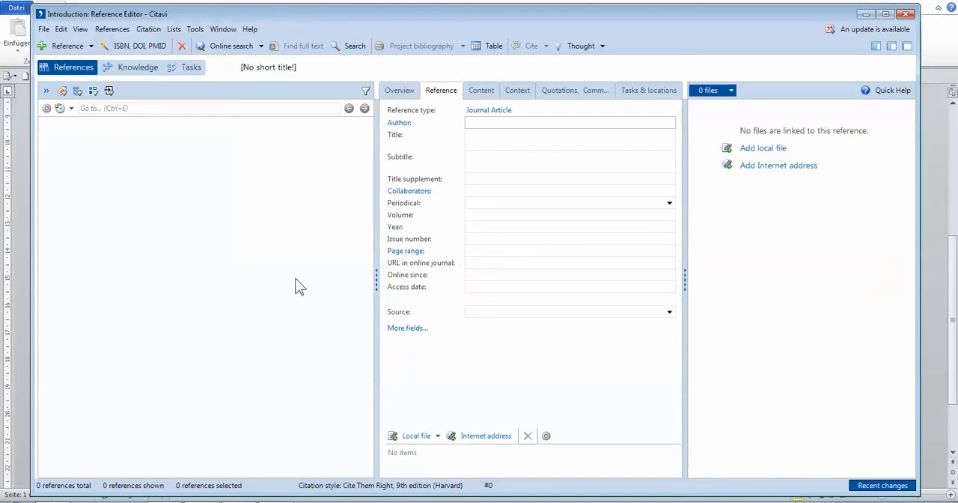
left_click(243, 502)
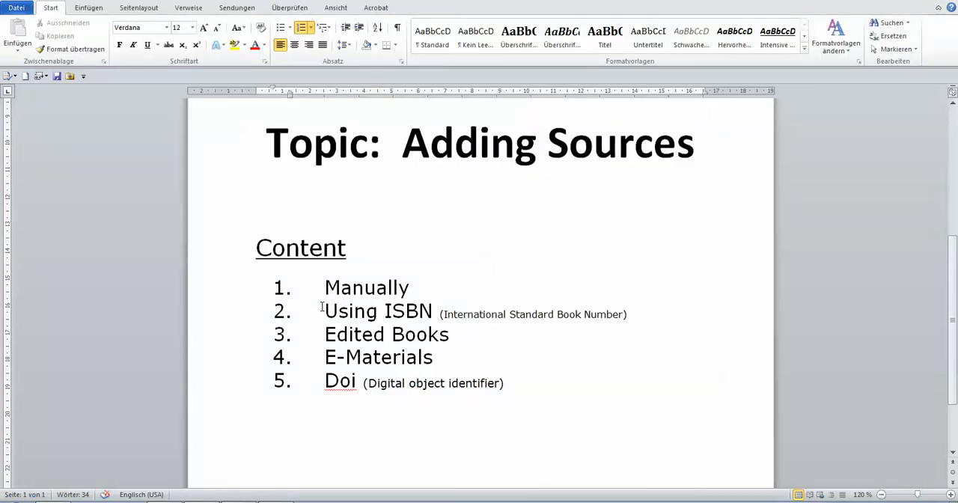
left_click_drag(322, 297, 444, 291)
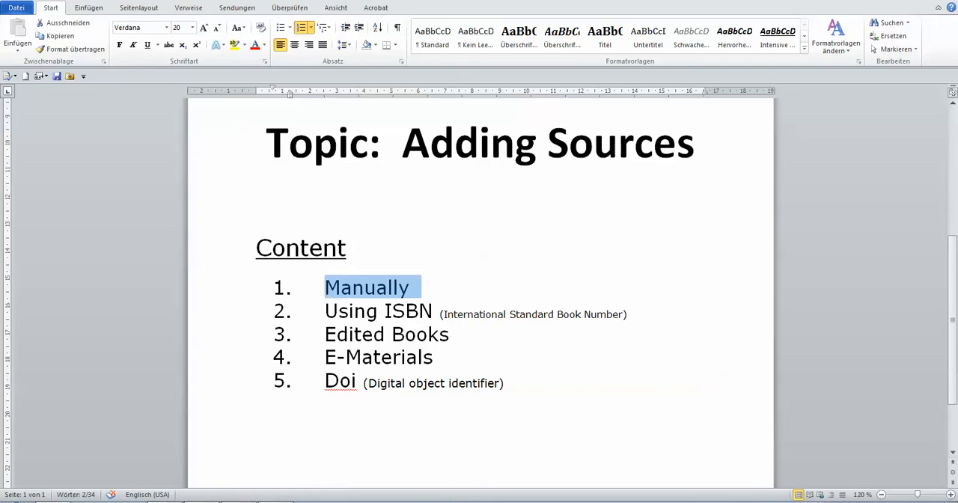
Switch to Citavi, set the new reference's type to Book, and narrow the reference list pane.
key("alt+Tab")
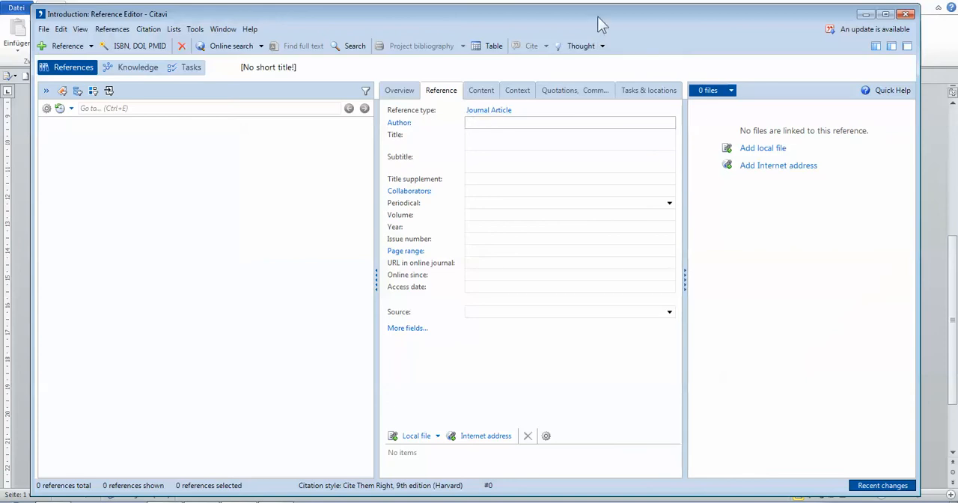
left_click(494, 114)
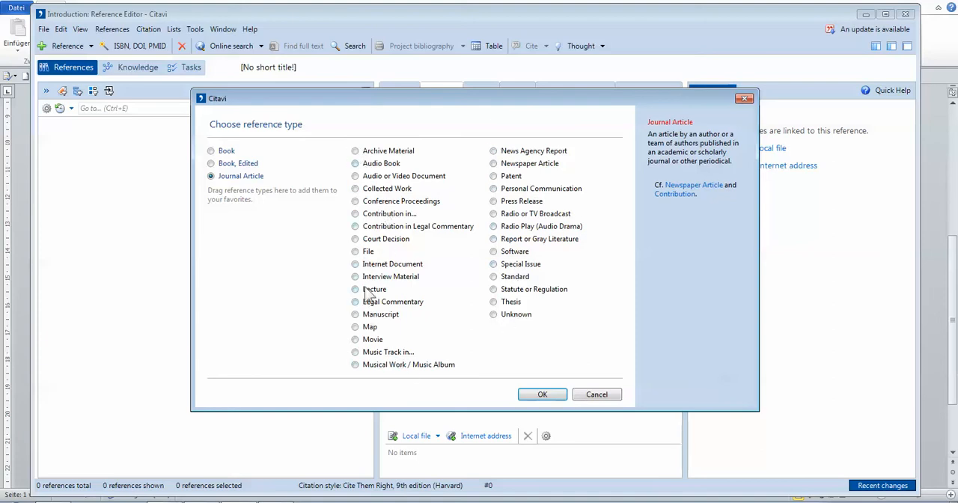
left_click(212, 152)
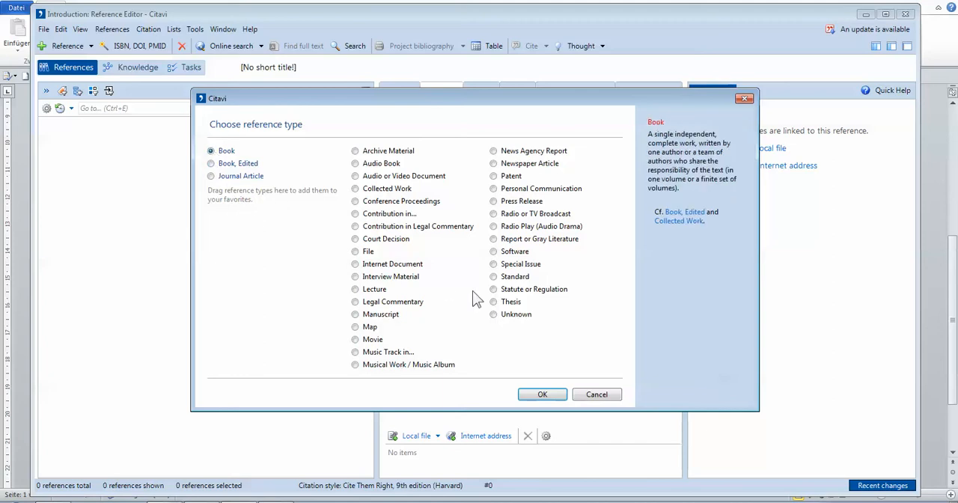
left_click(542, 394)
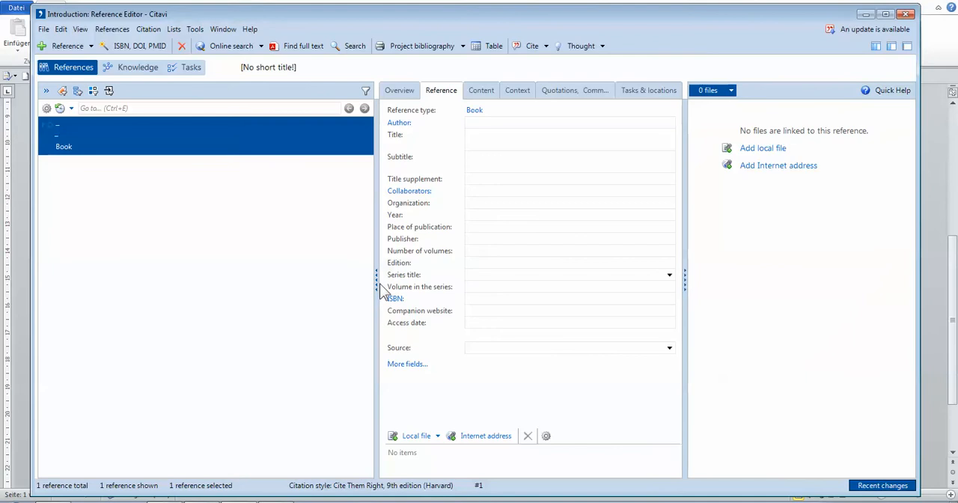
left_click_drag(379, 295, 291, 294)
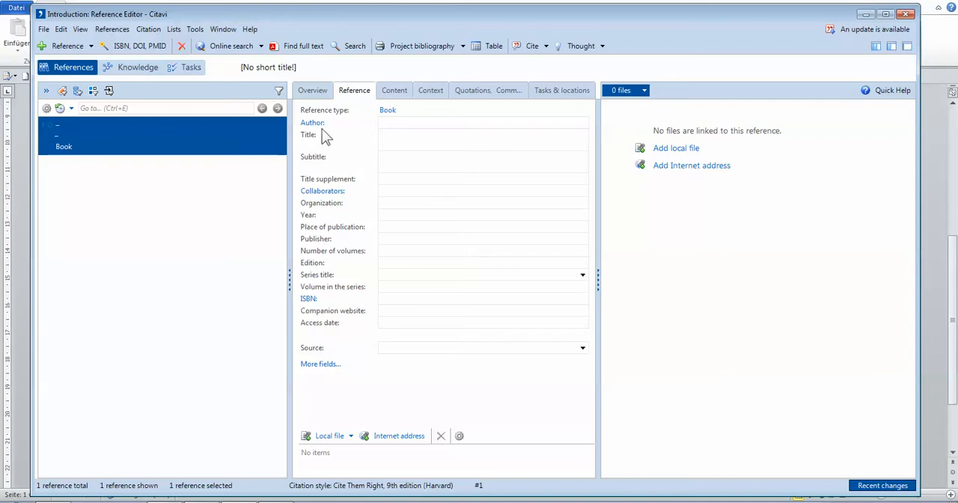
Open the name editor for the book's Author field.
left_click(393, 126)
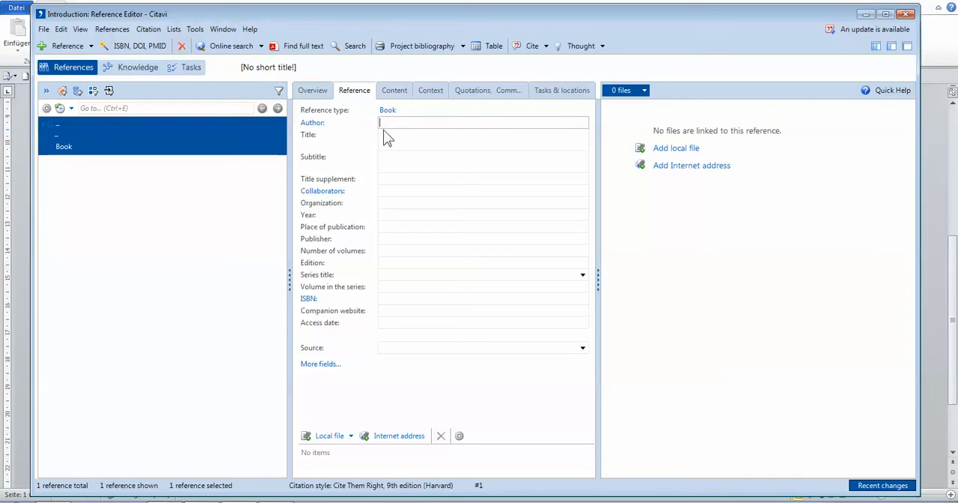
left_click(312, 125)
left_click_drag(473, 153, 394, 129)
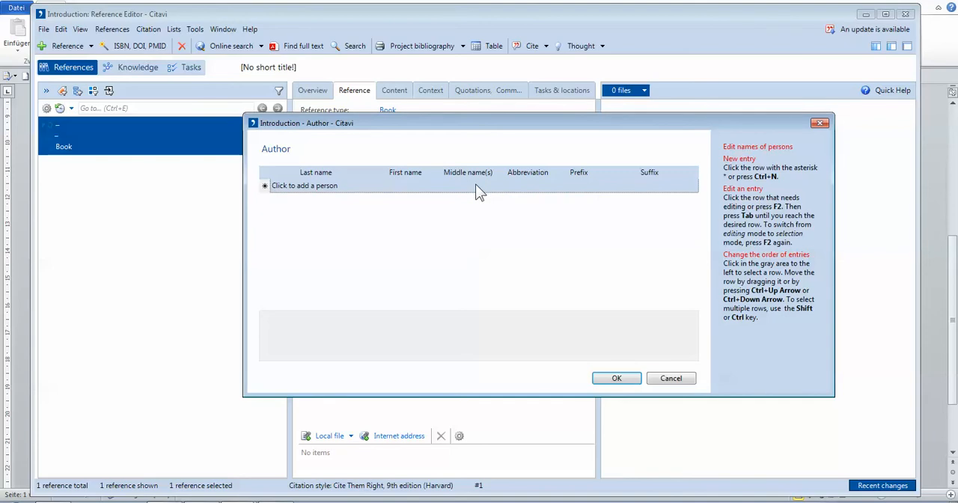
Look up the authors of Accounting Information Systems in the workshop materials PDF, and return to Citavi's author editor.
left_click(288, 501)
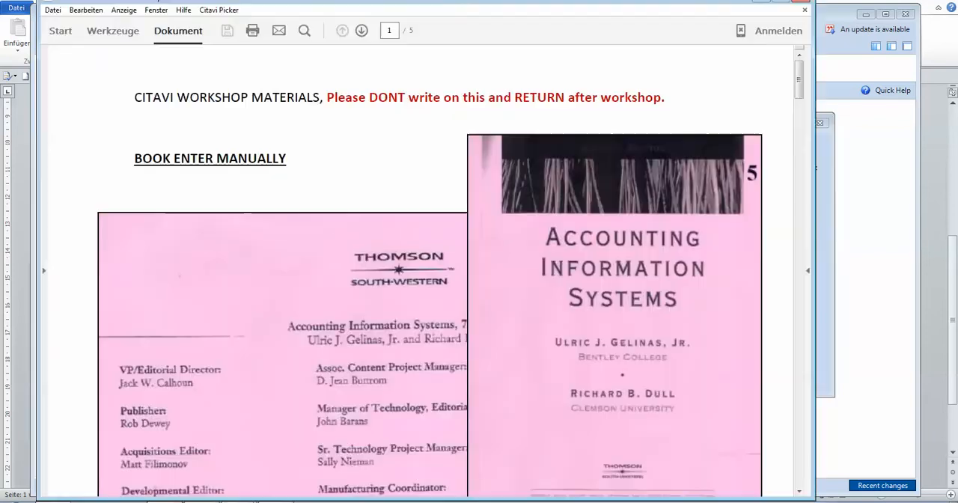
scroll(334, 343, "down", 2)
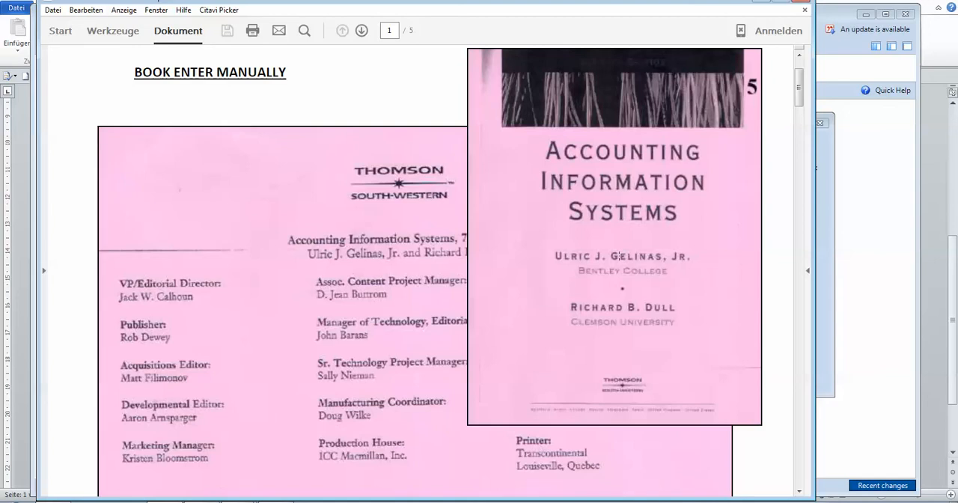
scroll(449, 341, "down", 2)
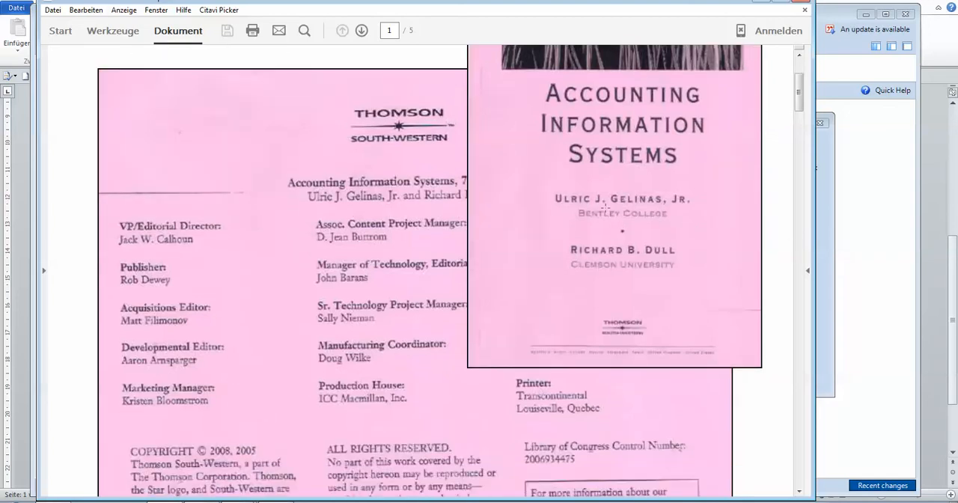
left_click_drag(554, 192, 698, 275)
left_click(819, 245)
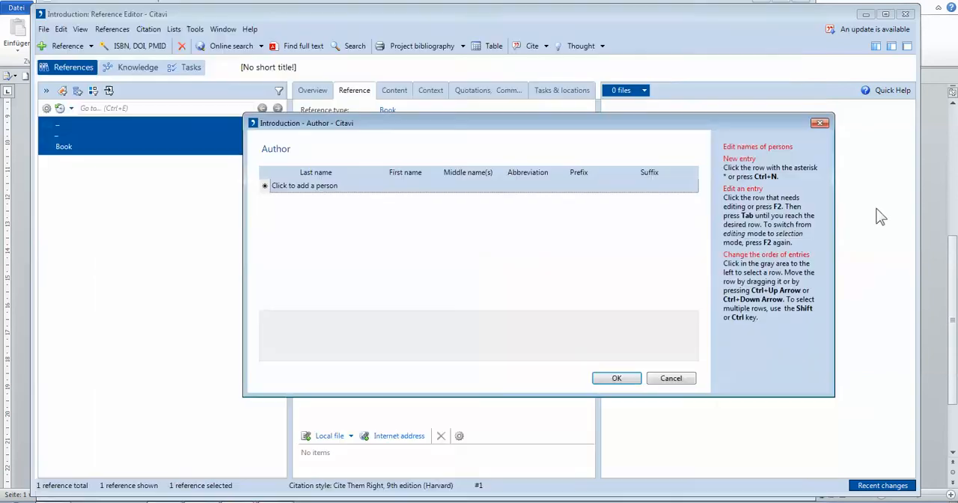
Enter the first author's last name, first name and middle initial, with "Jr." as the abbreviation.
left_click(320, 184)
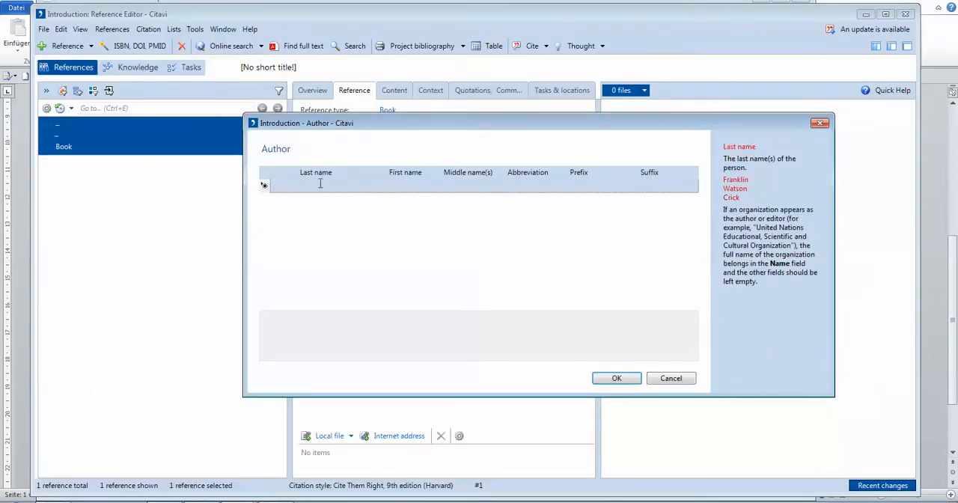
type("Gelinas")
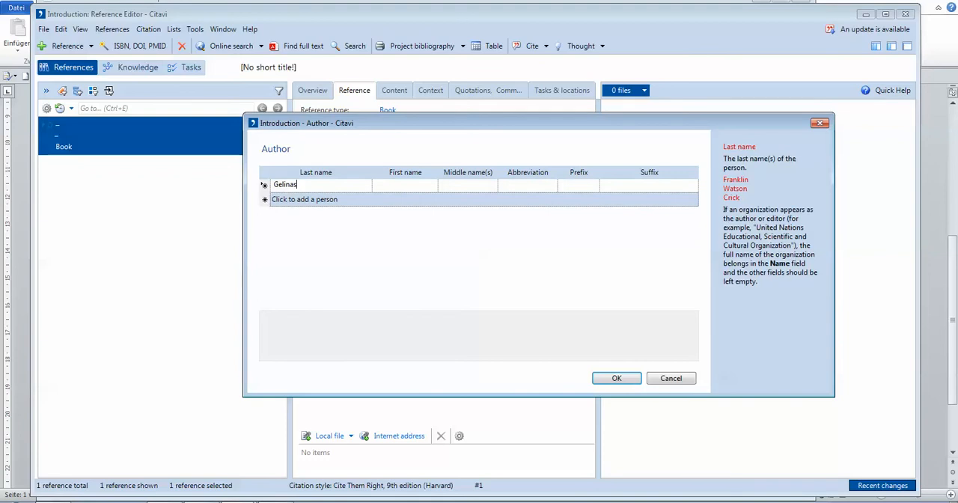
left_click(426, 188)
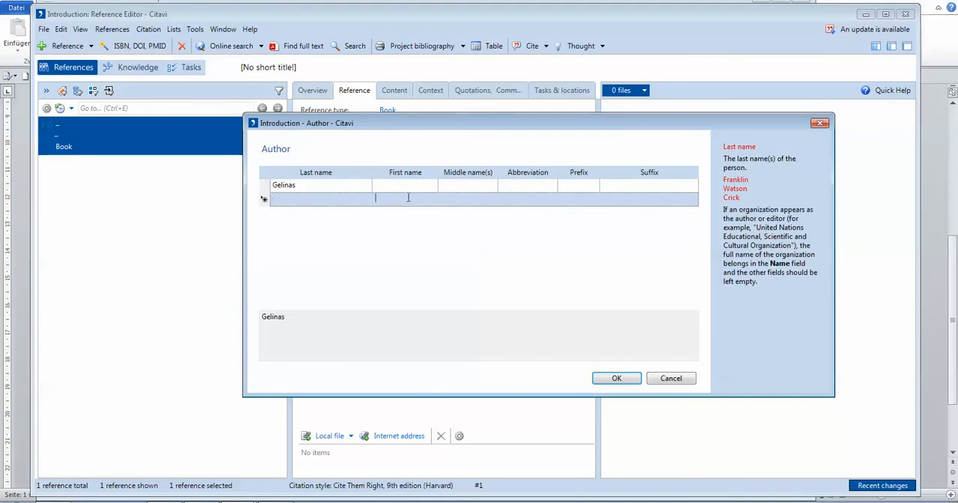
type("U")
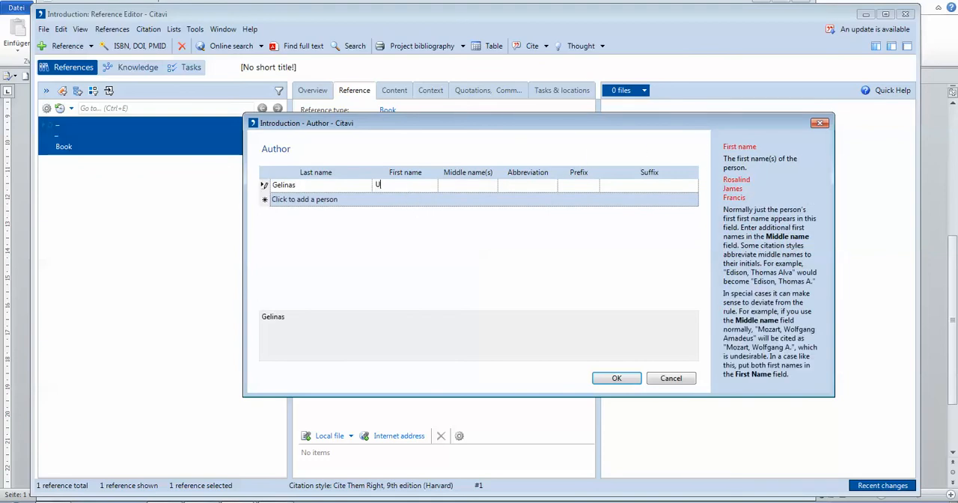
type("lric")
left_click(454, 185)
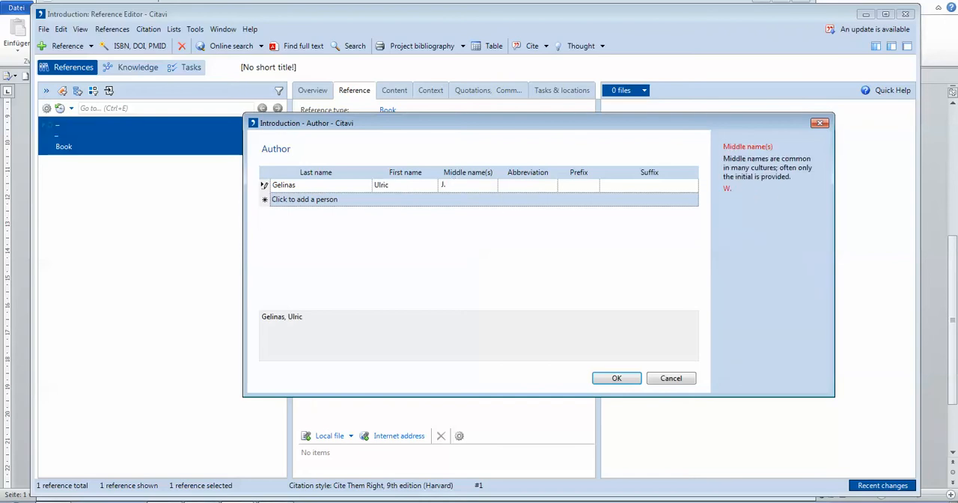
type("J.")
left_click(521, 185)
type("H")
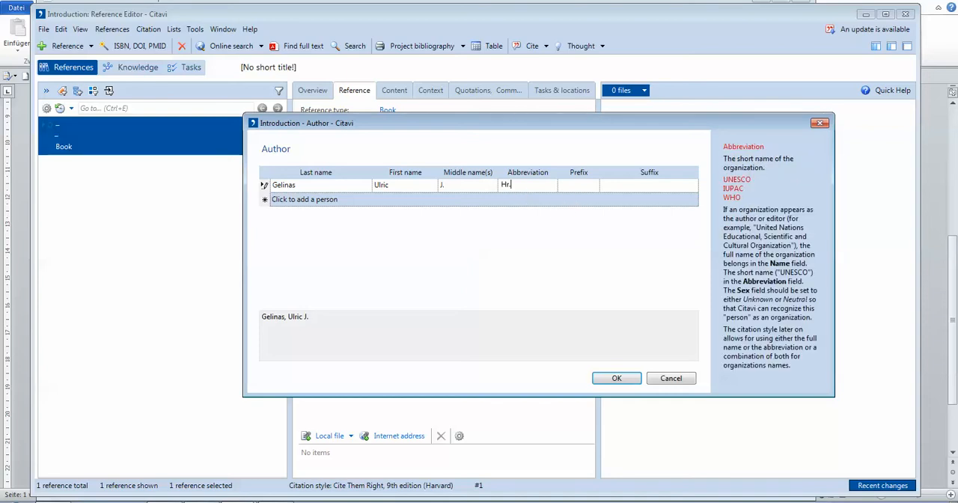
key("BackSpace")
Add the second author's last name, first name and middle initial, and accept the author list.
left_click(284, 200)
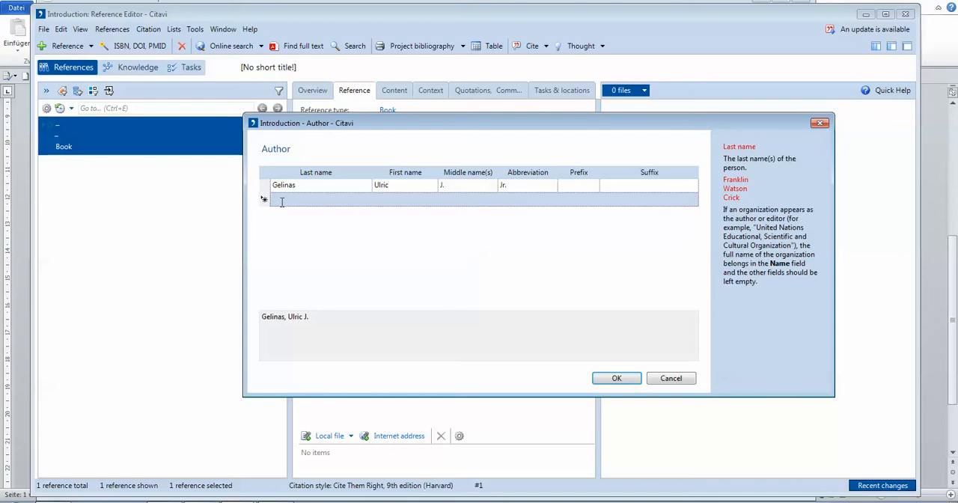
type("Dull")
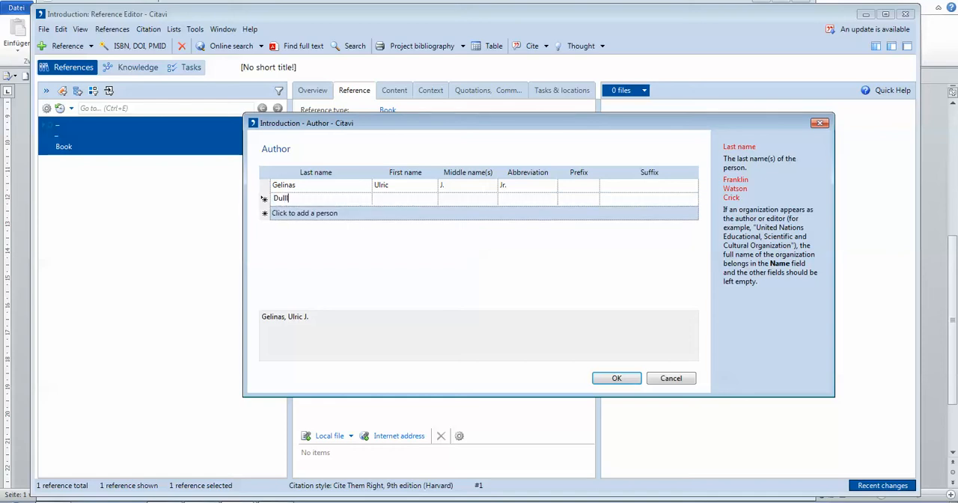
left_click(423, 199)
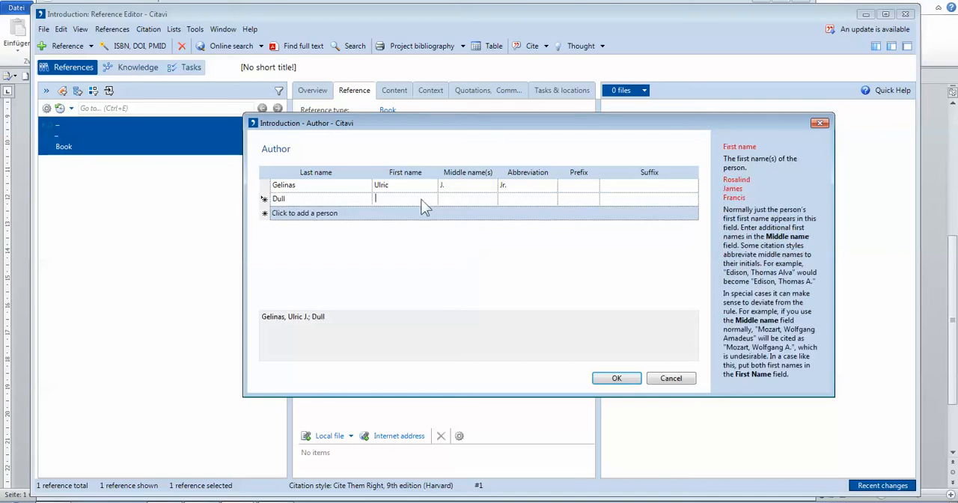
type("Richard")
left_click(458, 197)
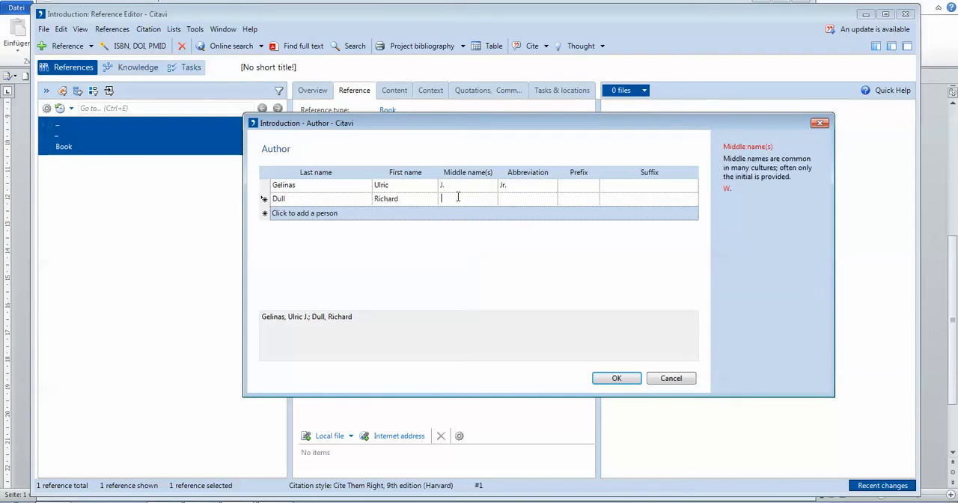
type("B.")
left_click(617, 379)
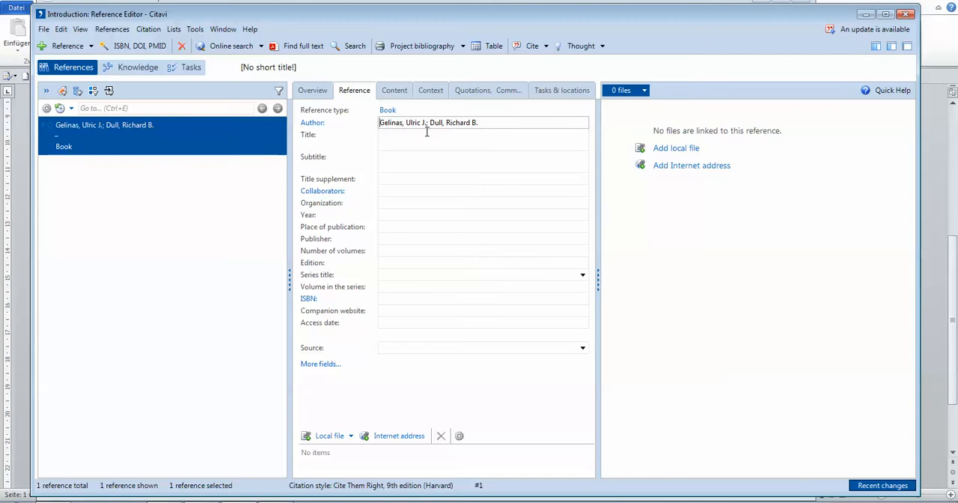
Enter "Accounting Information Systems" as the book's title.
left_click(404, 139)
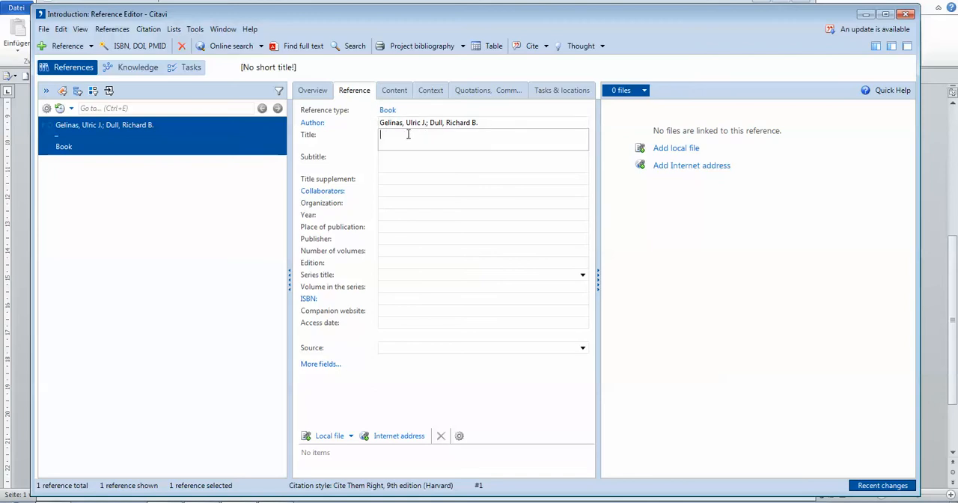
type("Accounting Information Systems")
left_click(390, 157)
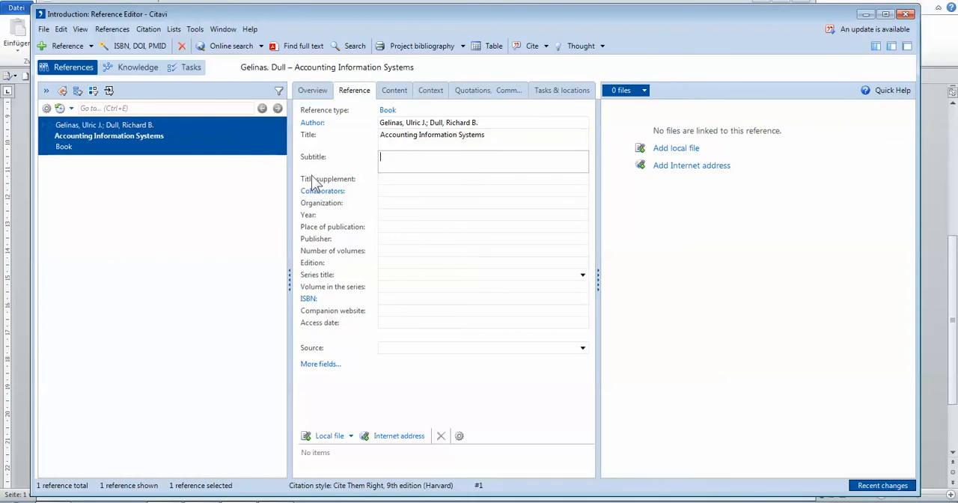
left_click(385, 215)
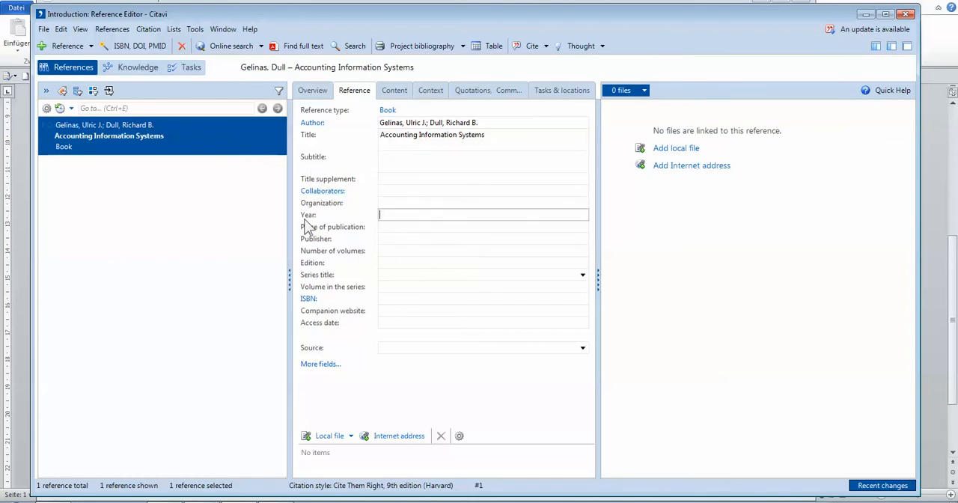
left_click(399, 238)
left_click(400, 226)
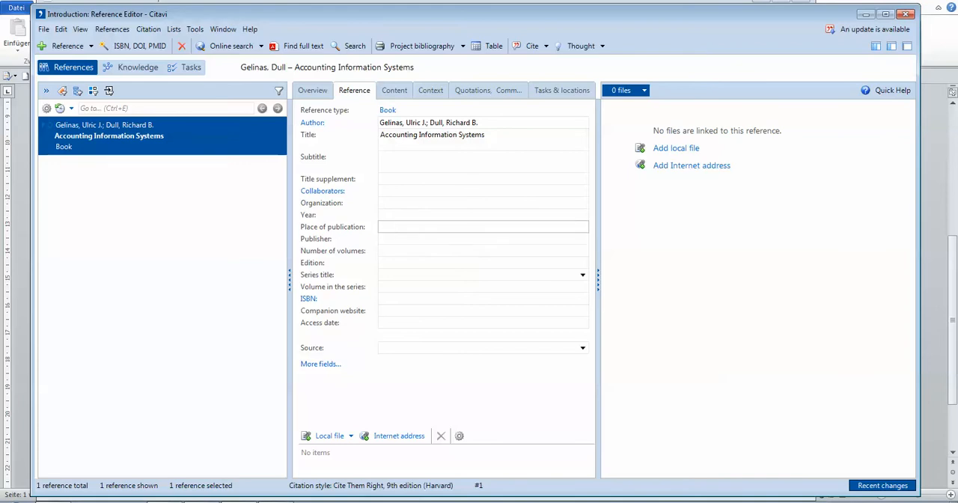
Open "1. HARVARD BASIC REFERENCE Style Guide" from the "8. The GUIDE" folder and collapse the PDF viewer's tools pane.
left_click(80, 502)
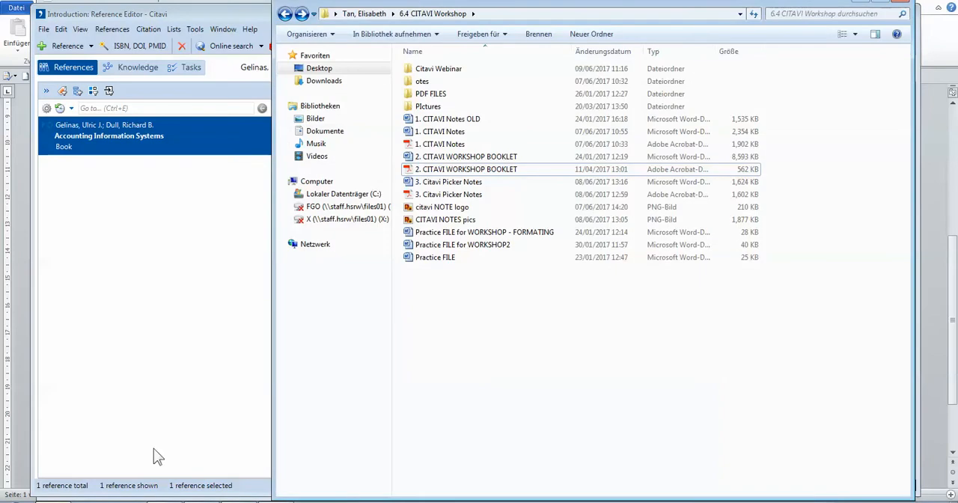
left_click(209, 501)
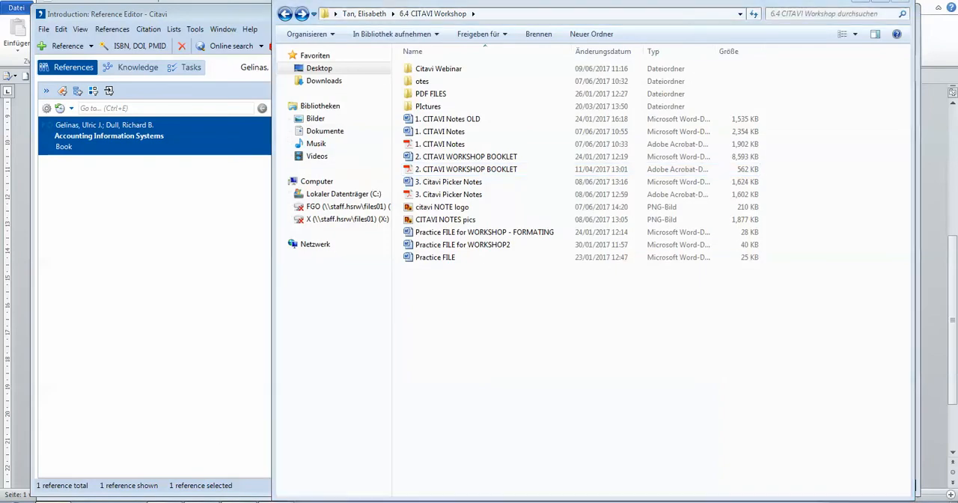
right_click(81, 501)
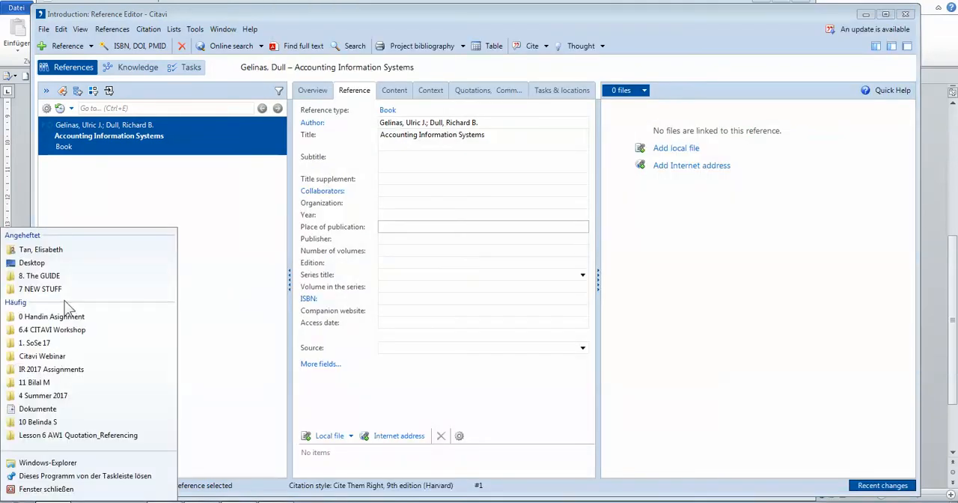
left_click(60, 277)
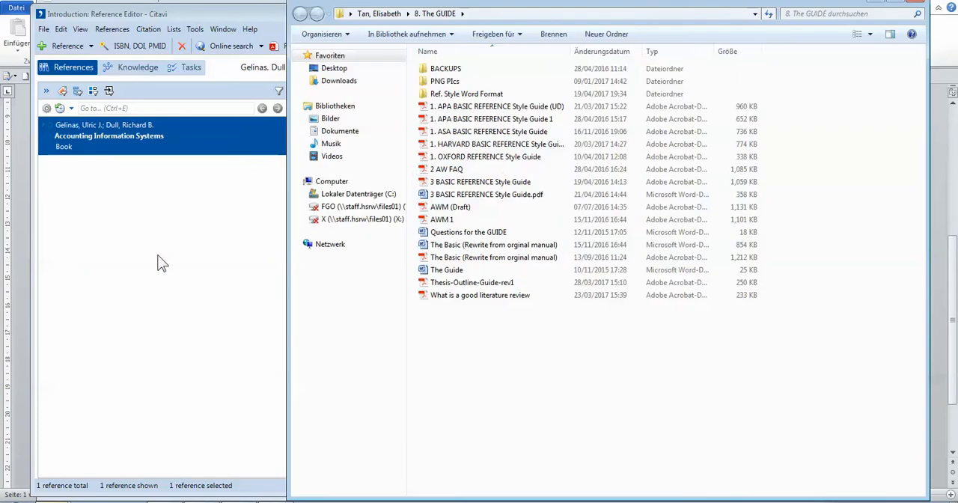
double_click(502, 144)
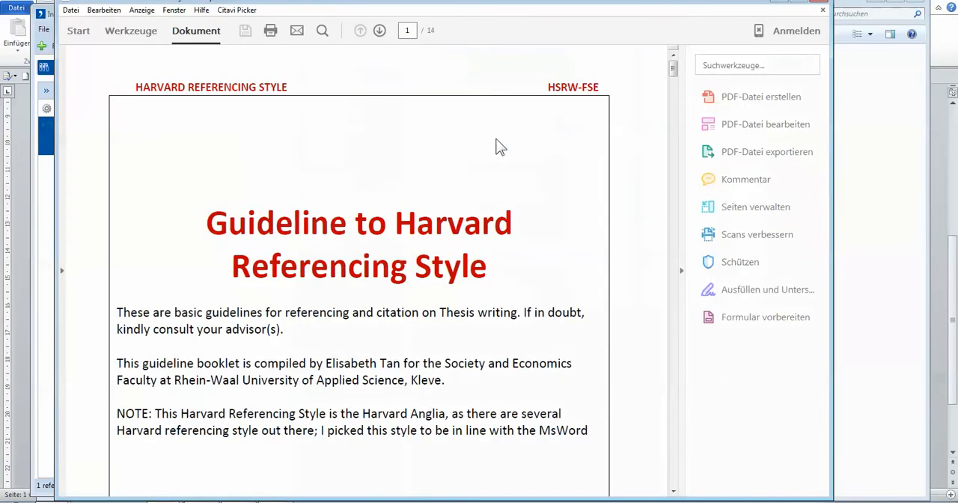
left_click(680, 271)
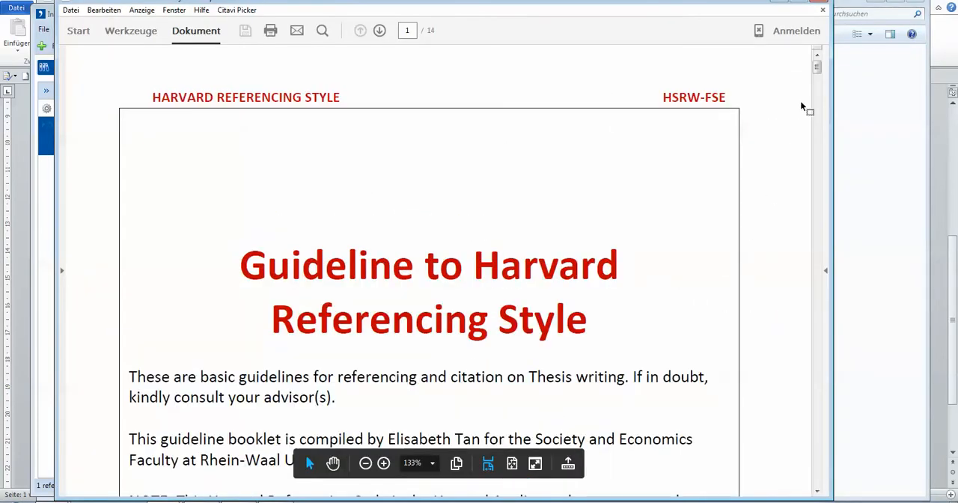
Examine the reference list format for a book with 2 to 3 authors in the Harvard guide, and return to Citavi.
left_click_drag(819, 77, 824, 133)
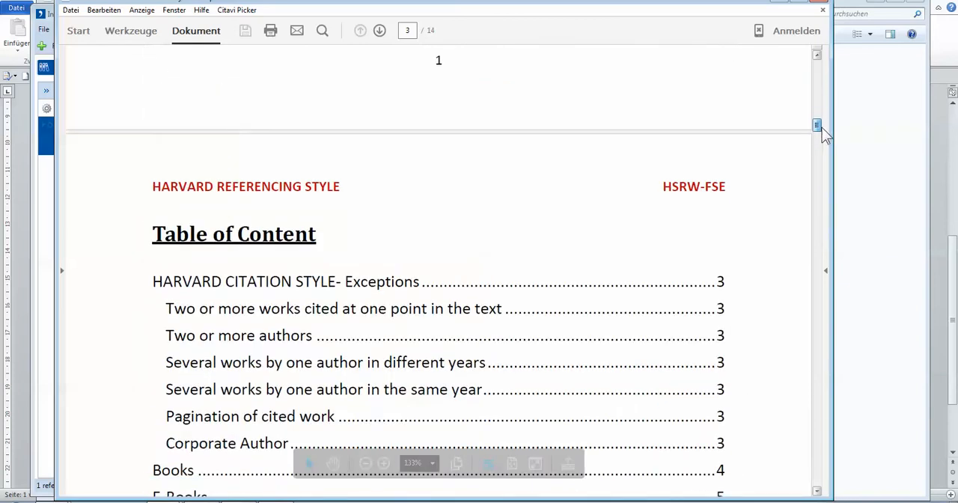
scroll(599, 269, "down", 3)
left_click(197, 353)
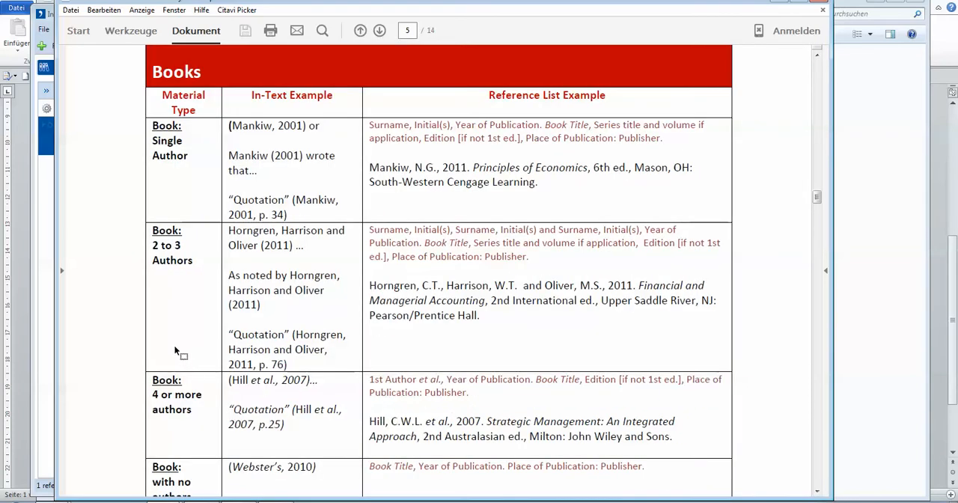
left_click_drag(153, 231, 194, 263)
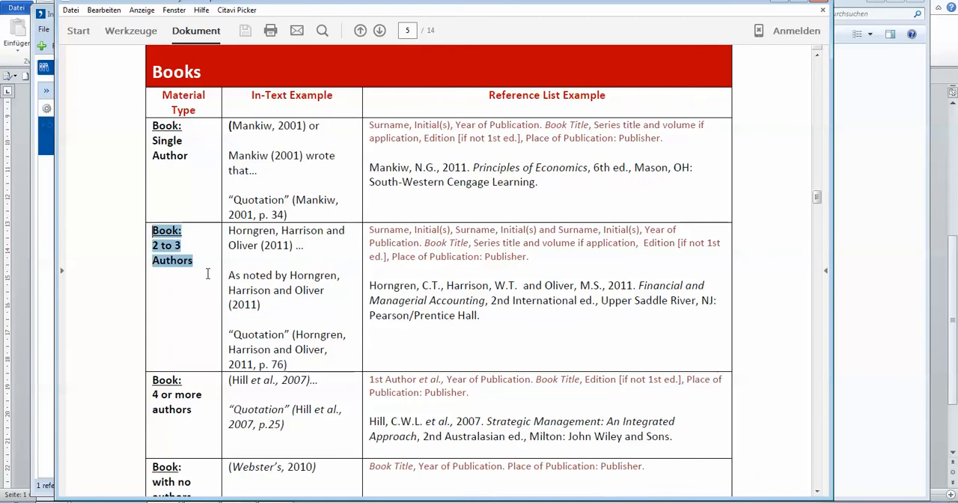
left_click(374, 257)
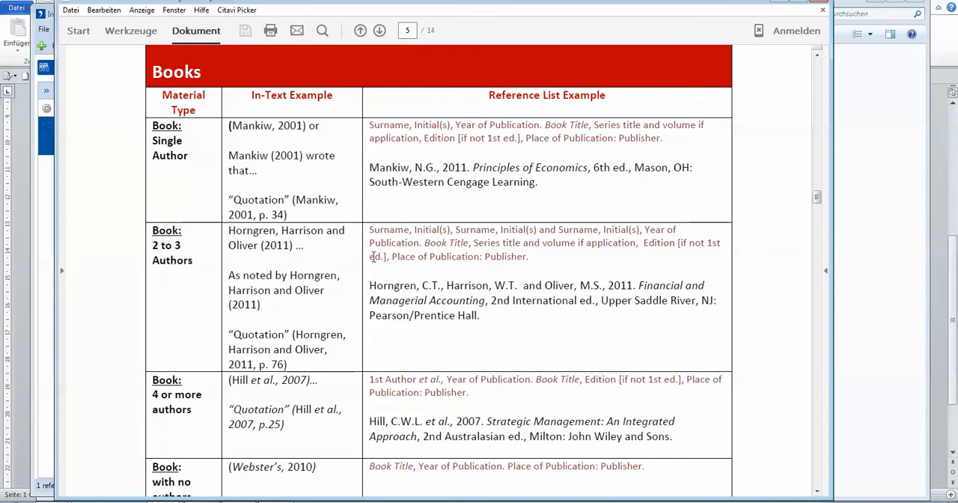
mouse_move(369, 230)
left_mouse_down()
mouse_move(554, 254)
mouse_move(575, 290)
mouse_move(552, 260)
left_mouse_up()
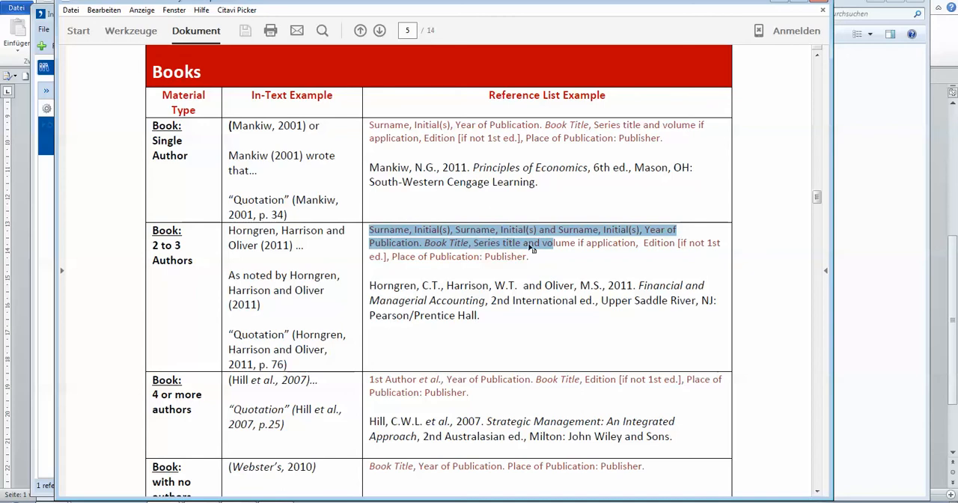
double_click(658, 243)
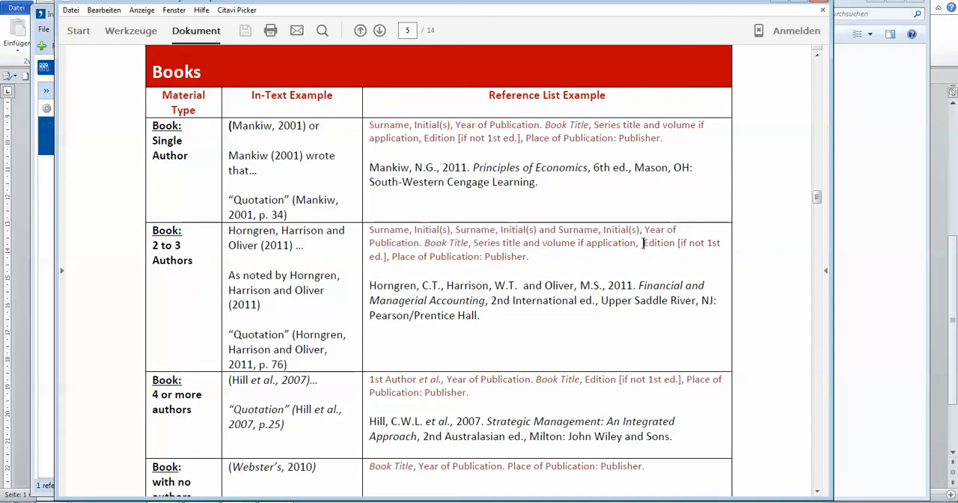
left_click_drag(389, 257, 523, 261)
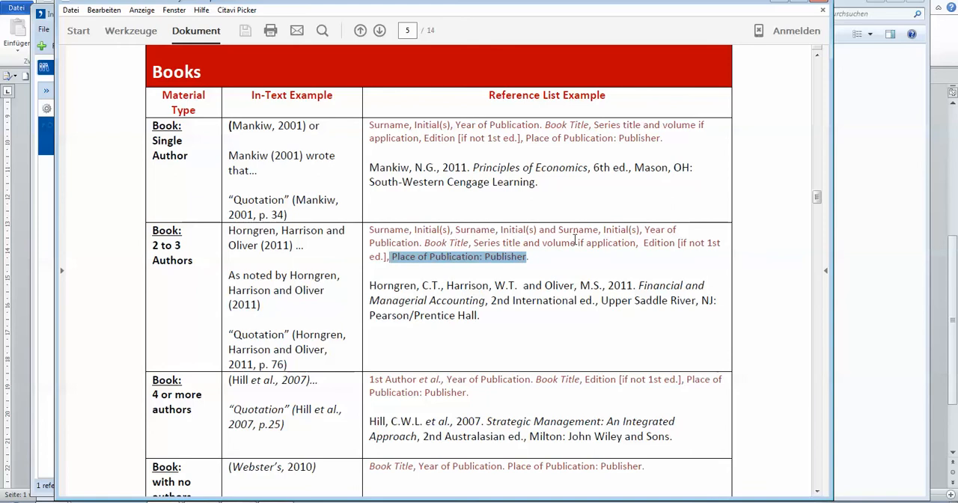
left_click(874, 135)
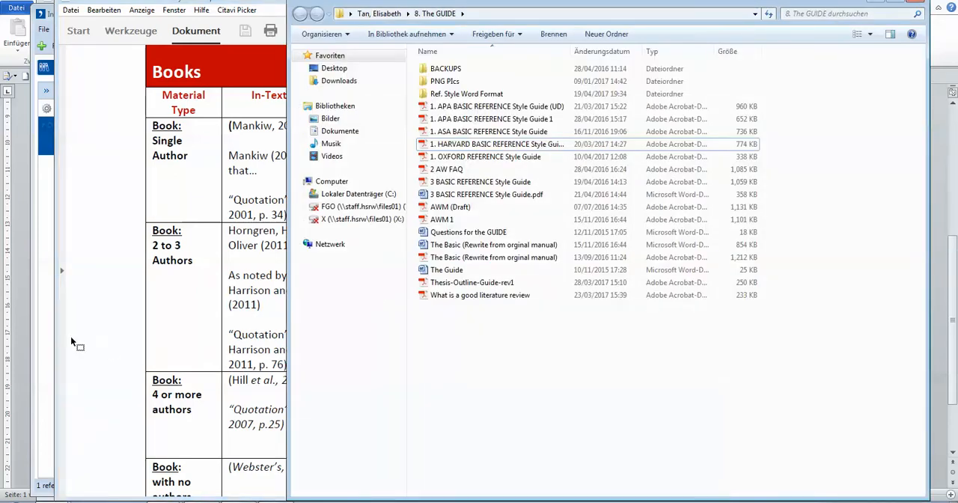
left_click(313, 500)
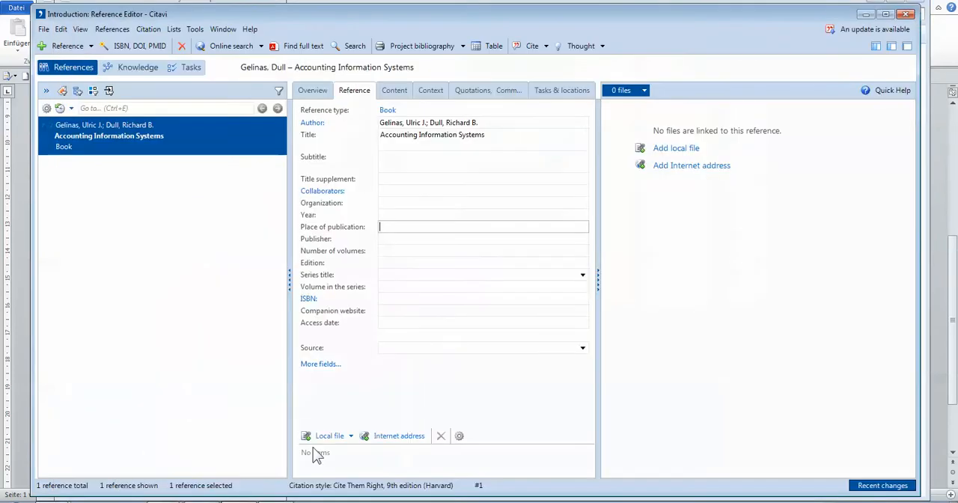
Look up the copyright year in the workshop booklet PDF and enter 2008 as the book's year in Citavi.
left_click(383, 216)
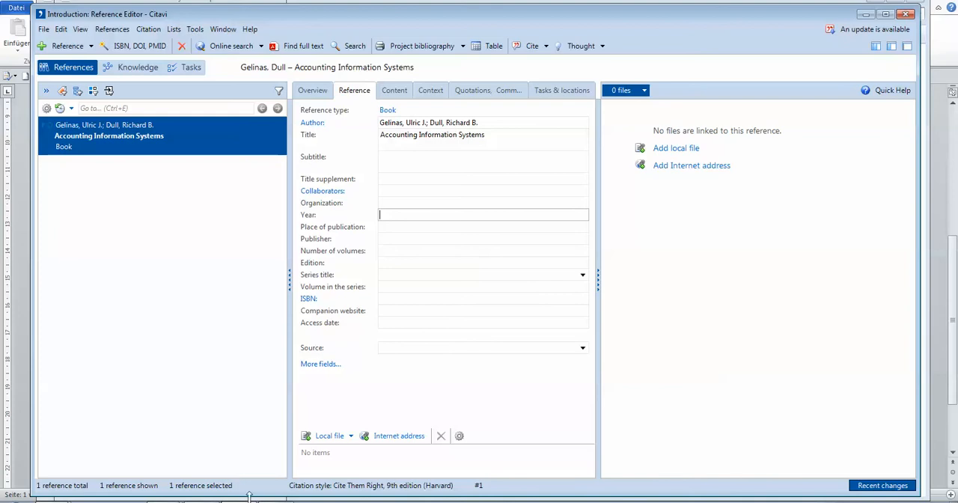
mouse_move(165, 501)
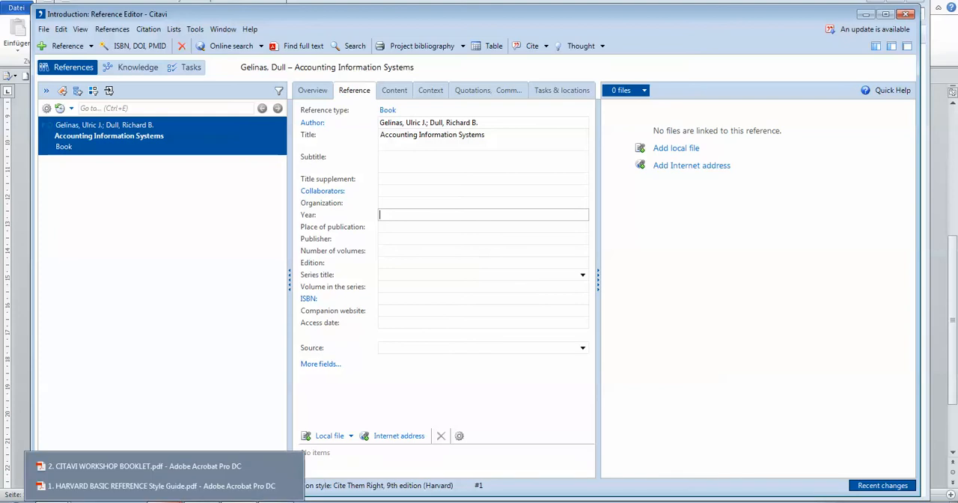
left_click(161, 486)
scroll(337, 368, "down", 5)
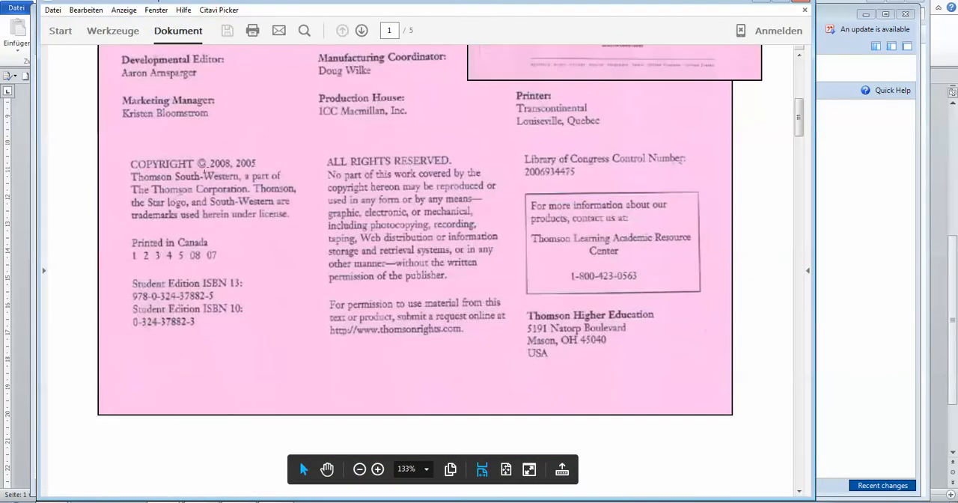
left_click_drag(204, 157, 274, 169)
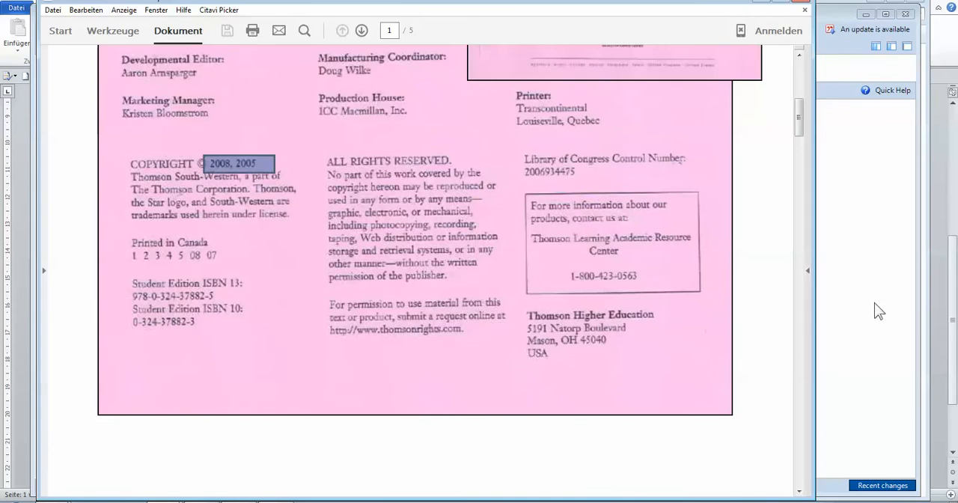
left_click(247, 502)
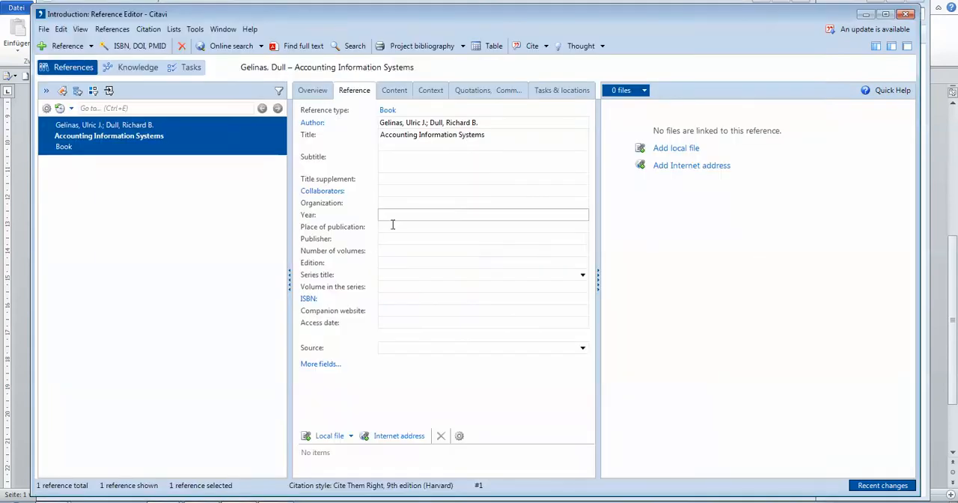
type("2008")
left_click(385, 263)
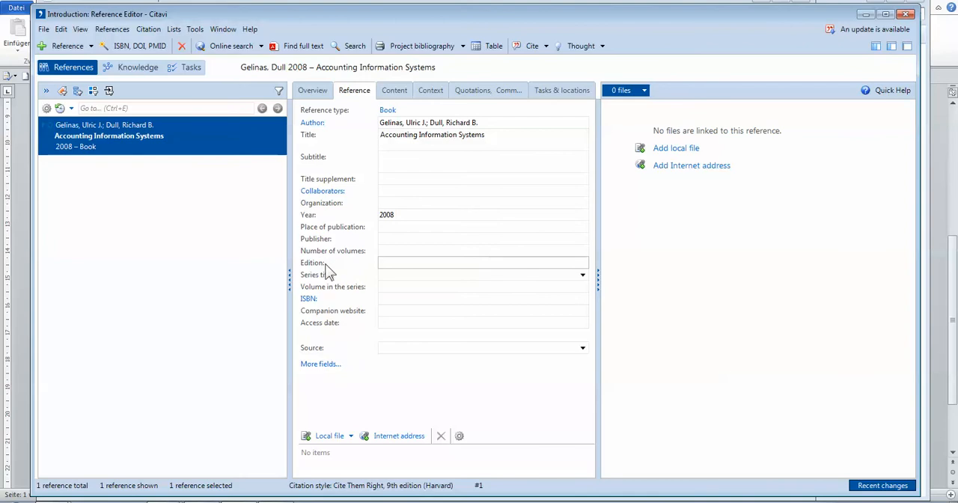
Look up the publisher and place of publication on the booklet's copyright page, and return to Citavi's place of publication field.
left_click(403, 226)
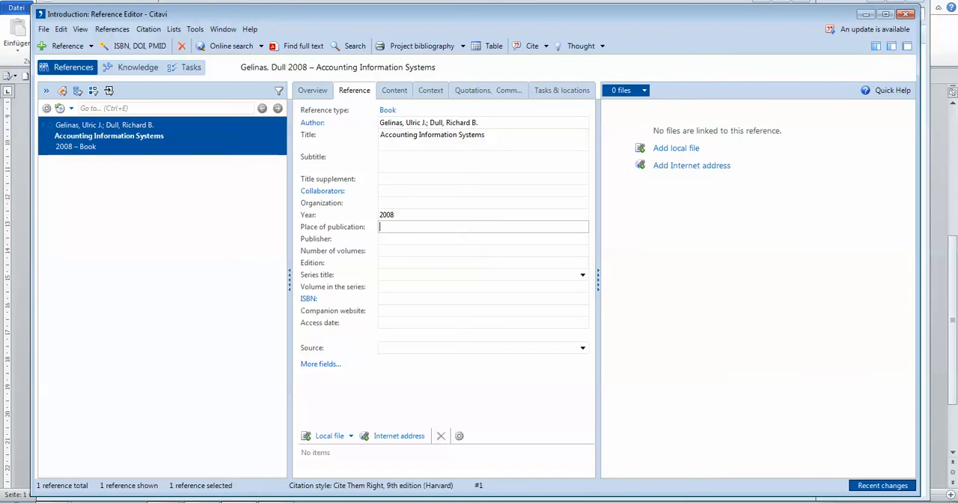
left_click(164, 500)
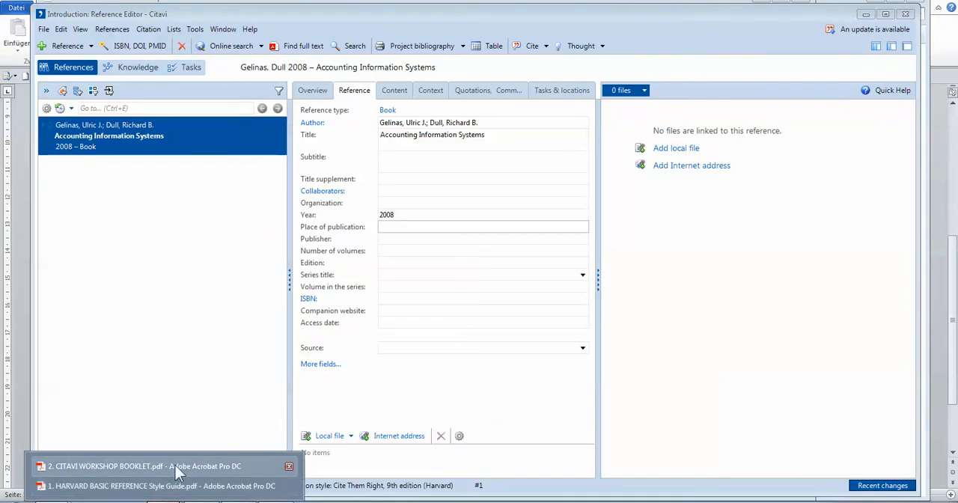
left_click(187, 485)
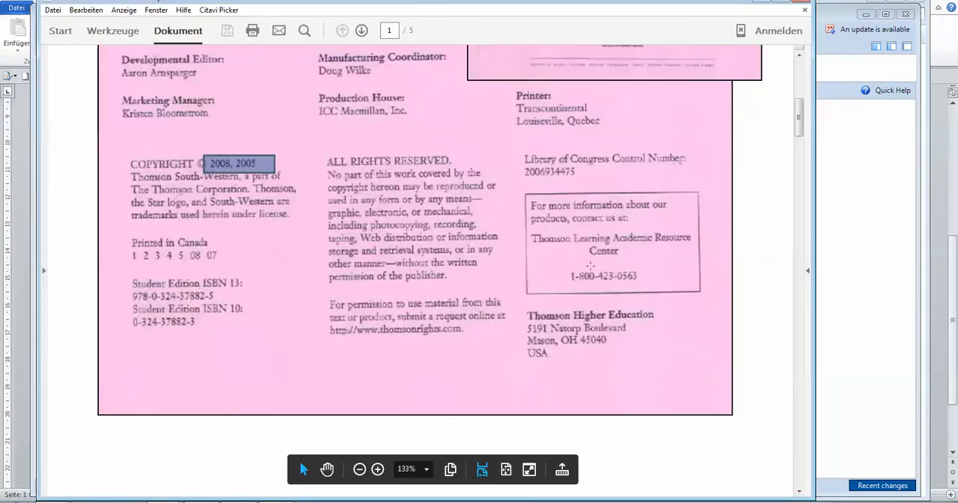
left_click_drag(511, 88, 575, 104)
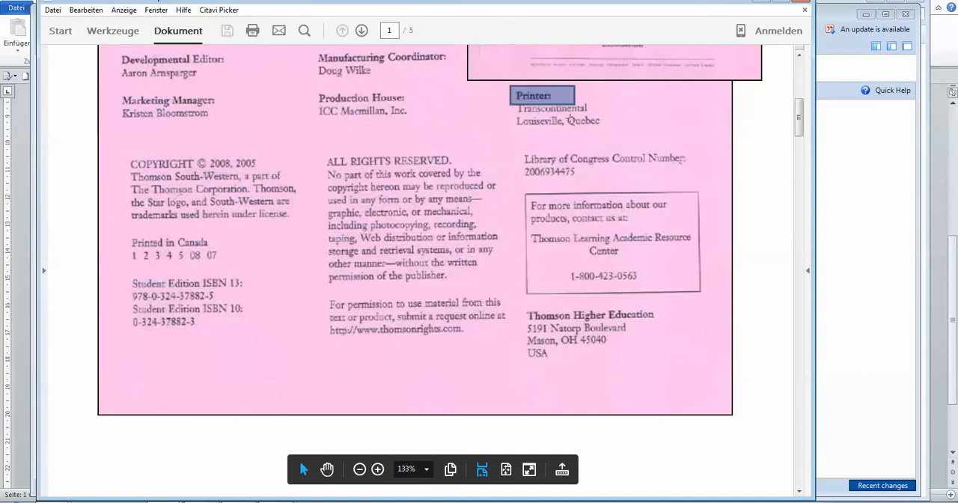
left_click(592, 158)
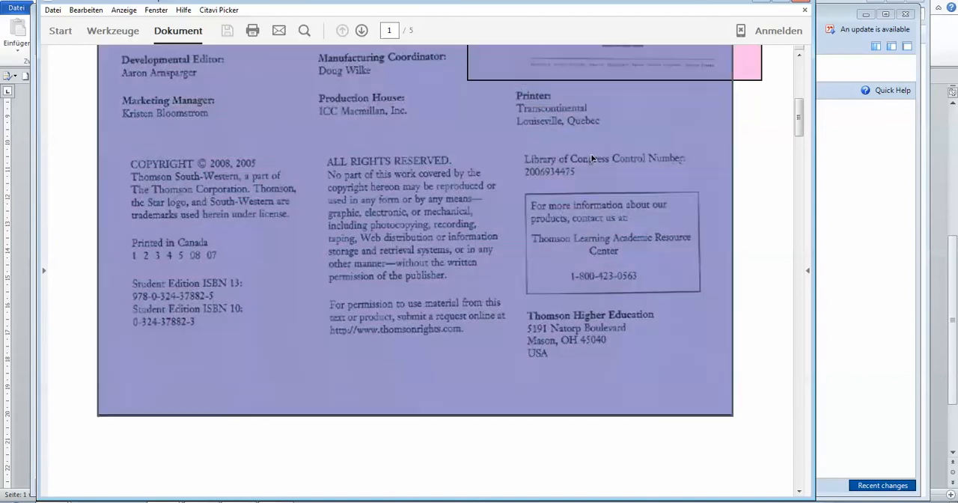
left_click(720, 464)
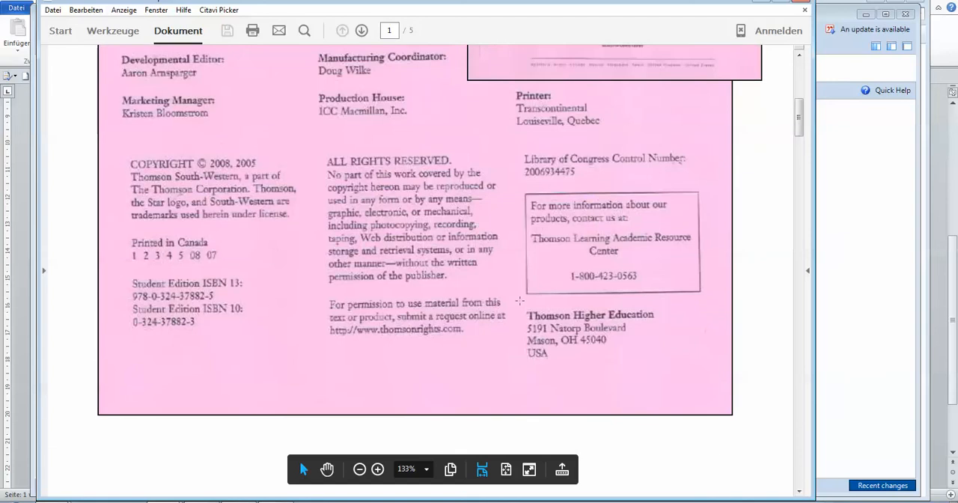
left_click_drag(520, 299, 659, 325)
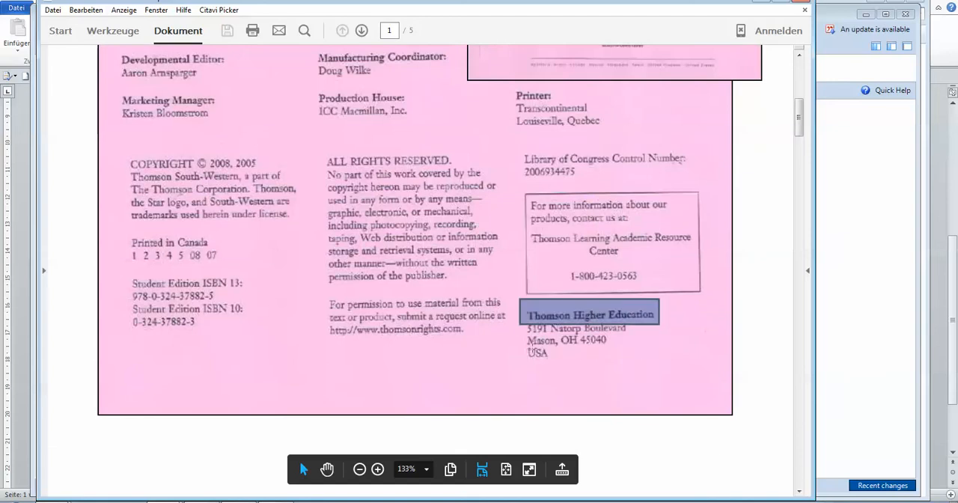
left_click_drag(524, 333, 639, 368)
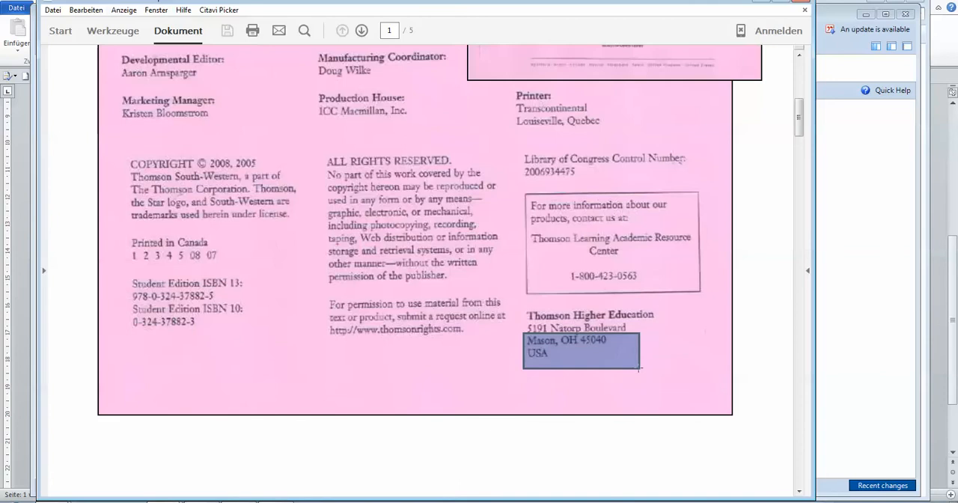
left_click(637, 474)
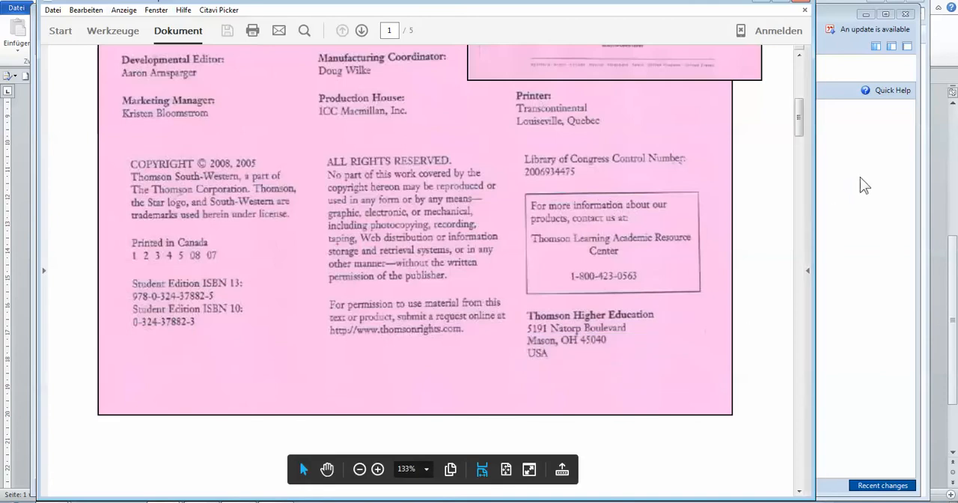
left_click(225, 501)
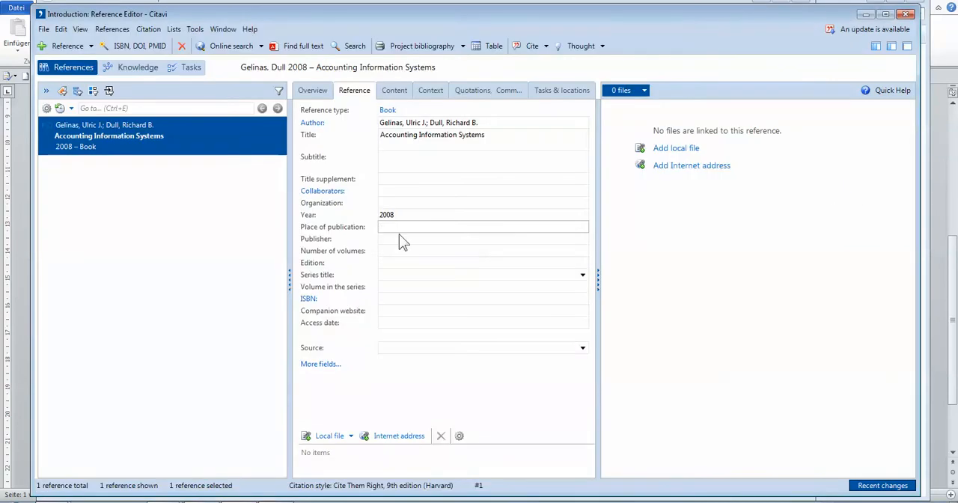
Enter "Thomson Higher Education" as the book's place of publication.
type("Thomson Higher Educ")
type("taion")
key("BackSpace")
key("BackSpace")
key("BackSpace")
key("BackSpace")
key("BackSpace")
type("ation")
left_click(391, 241)
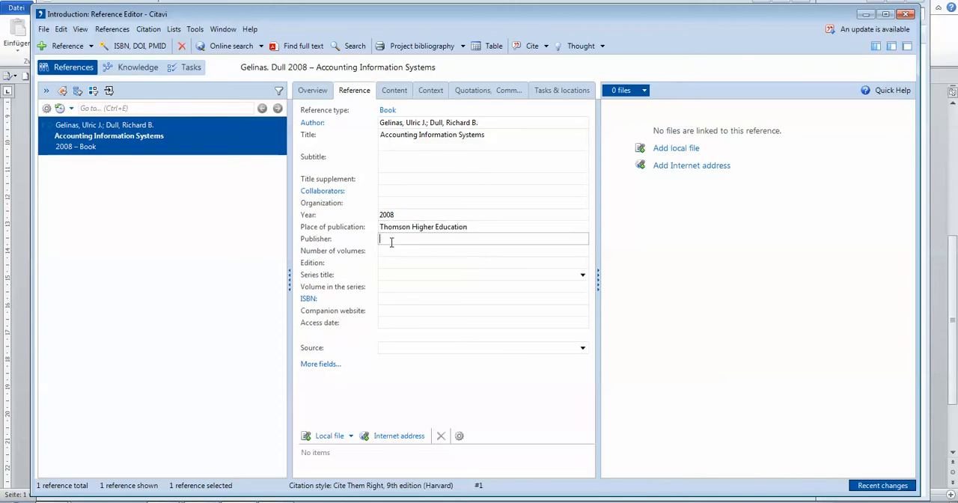
Move the entry "Thomson Higher Education" from the book's place of publication to its publisher.
left_click_drag(479, 227, 380, 228)
key("ctrl+c")
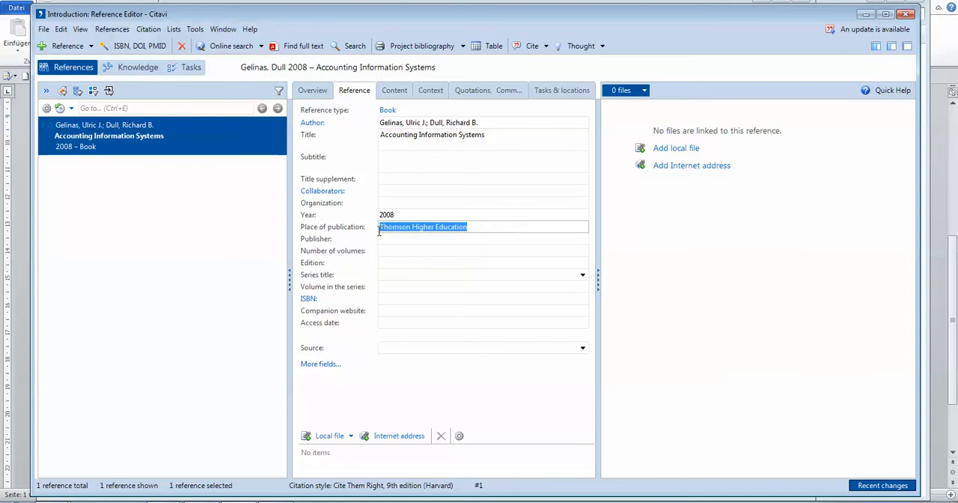
key("Delete")
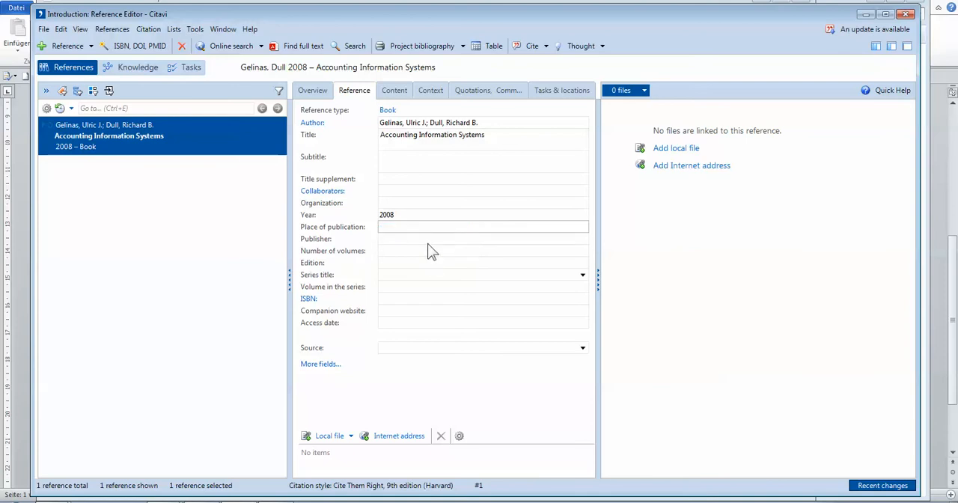
left_click(431, 239)
key("ctrl+v")
Enter "Mason, OH" as the place of publication for Accounting Information Systems.
left_click(431, 227)
type("Mason, OH, U")
key("BackSpace")
key("BackSpace")
key("BackSpace")
left_click(415, 274)
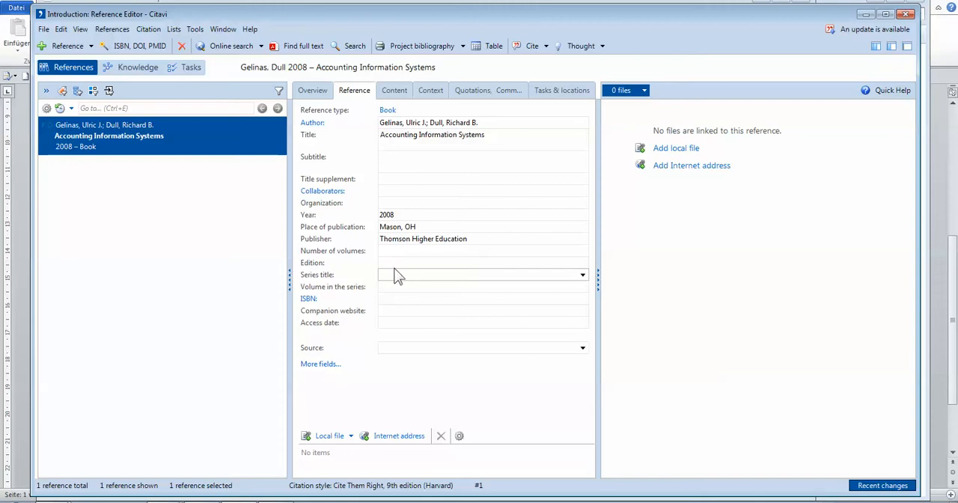
left_click(402, 298)
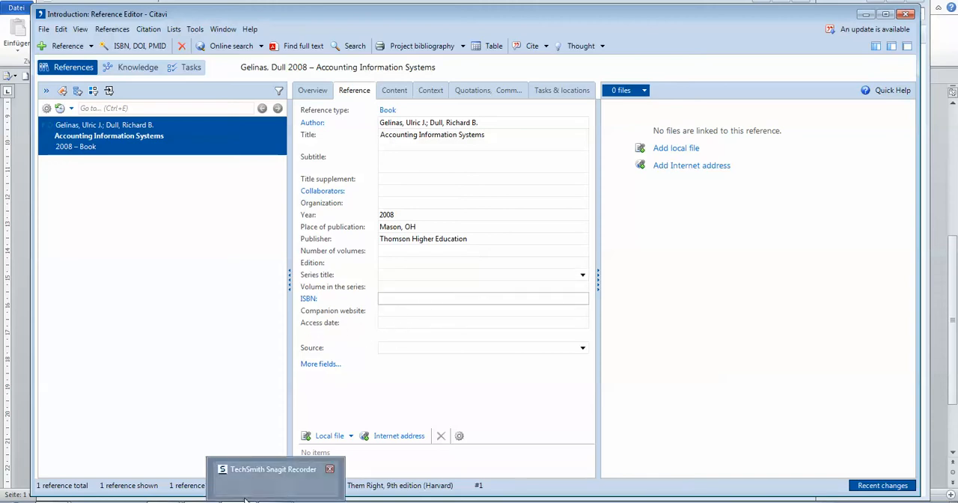
Compare the entry with the Harvard guide's reference list format for a book with 2 to 3 authors, and return to Citavi.
mouse_move(168, 497)
left_click(166, 487)
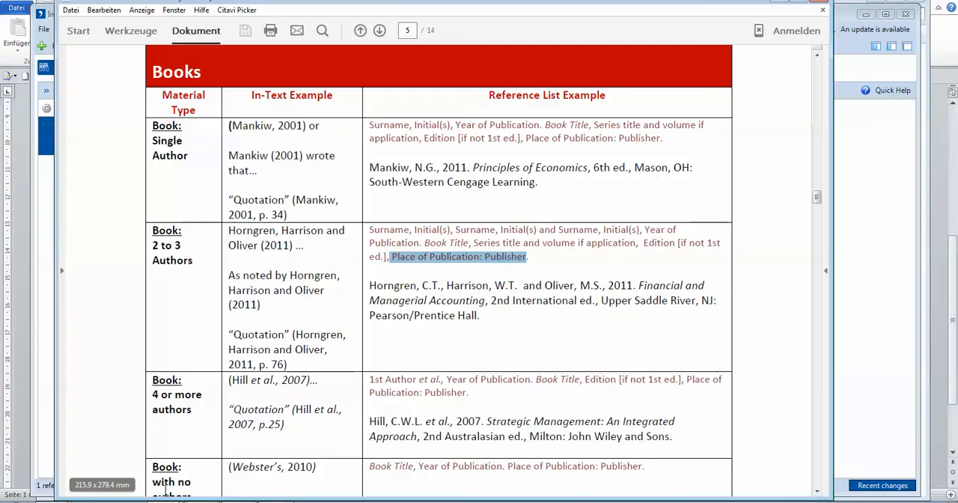
left_click_drag(370, 229, 536, 264)
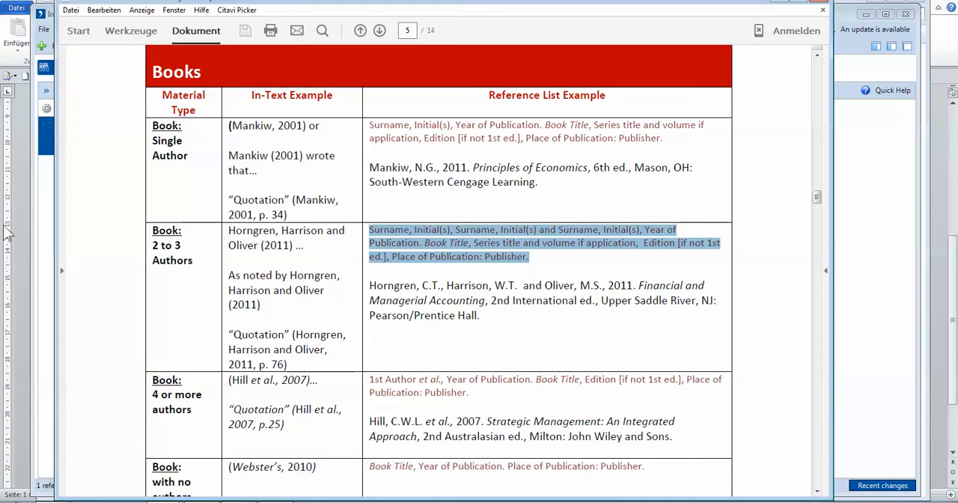
key("alt+Tab")
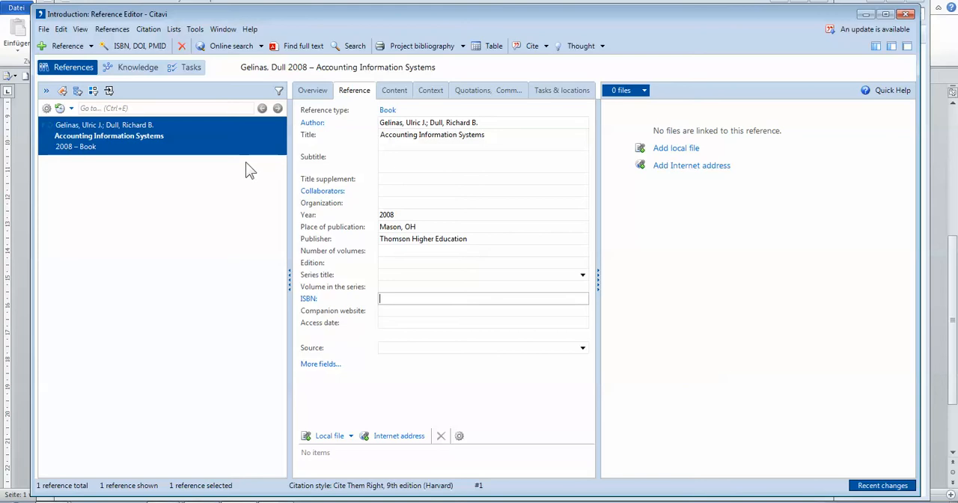
Save the Citavi project, and highlight the "Using ISBN" item in the Word topic list.
left_click(44, 30)
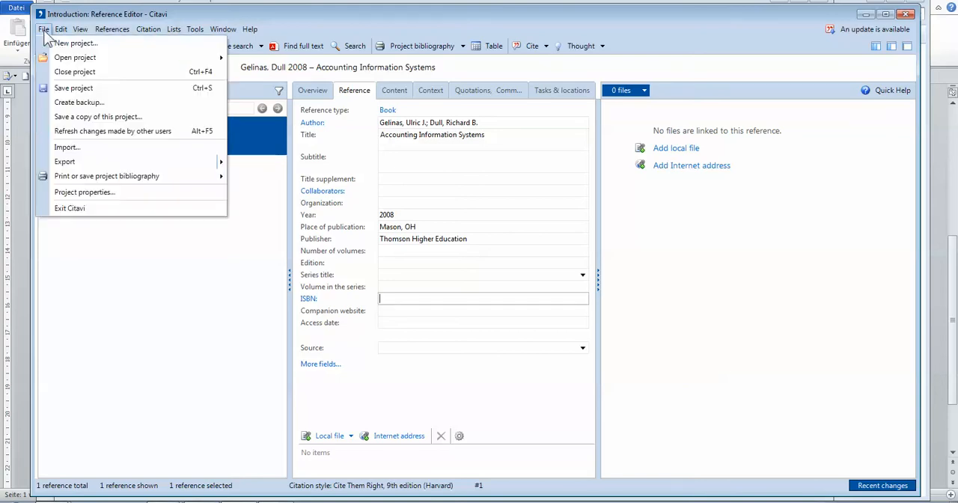
left_click(78, 91)
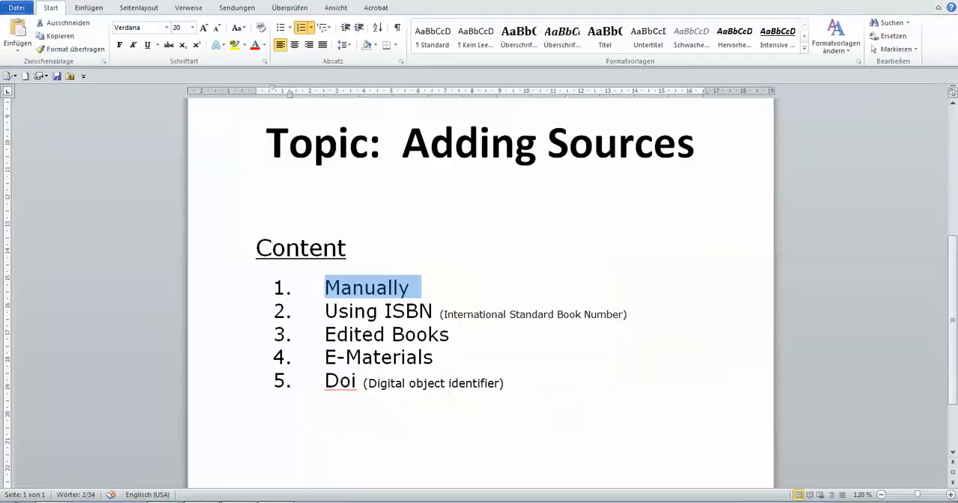
left_click_drag(326, 311, 446, 320)
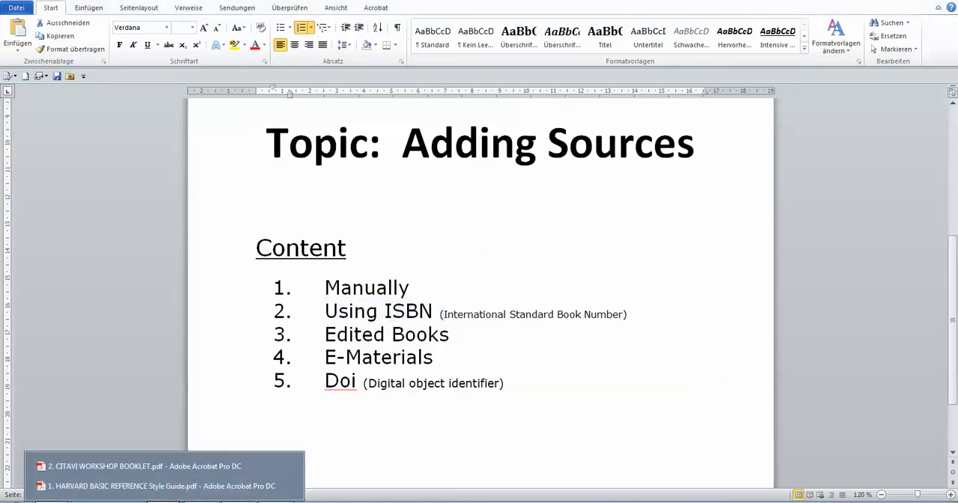
Open the Citavi workshop booklet PDF at the ENTER BY ISBN page and find the cataloging data for Science Research Writing.
left_click(179, 465)
scroll(375, 313, "down", 5)
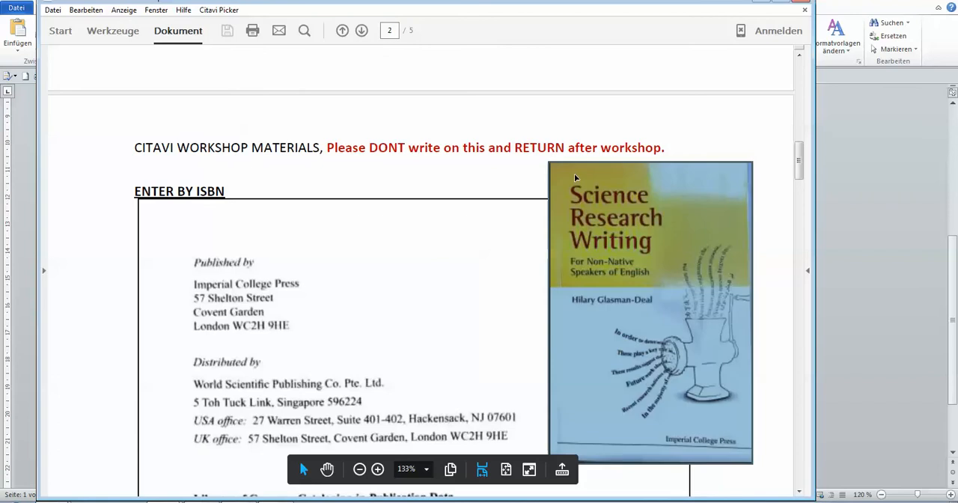
left_click(454, 236)
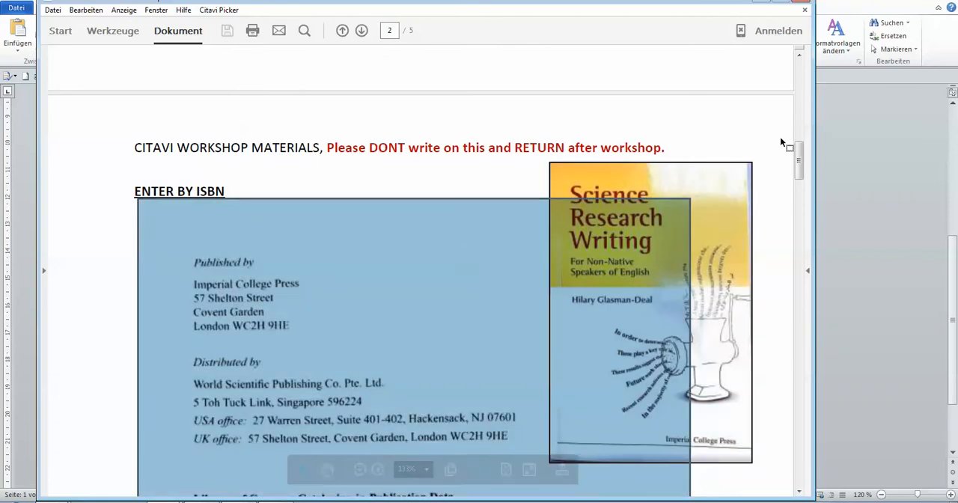
left_click(730, 133)
scroll(725, 124, "down", 3)
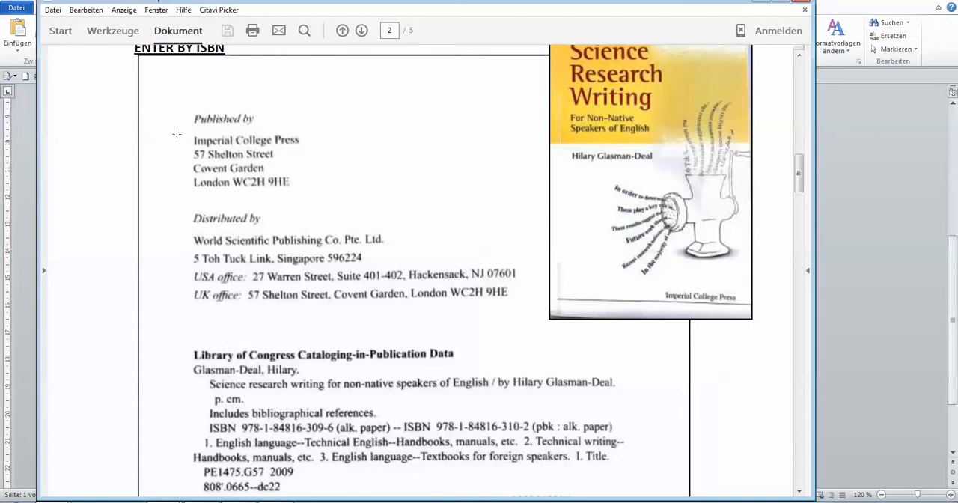
scroll(191, 382, "down", 5)
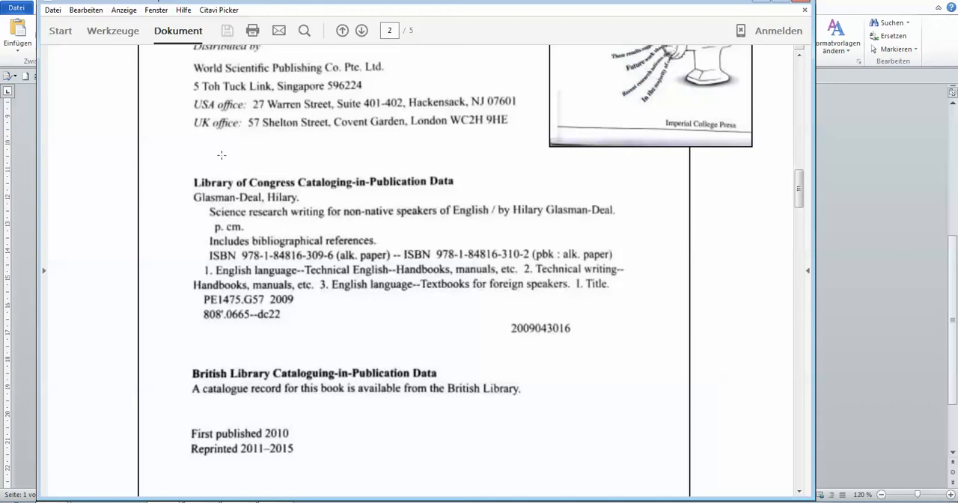
Mark the two ISBNs in the Library of Congress cataloging data, and clear the marking.
left_click_drag(236, 247, 339, 259)
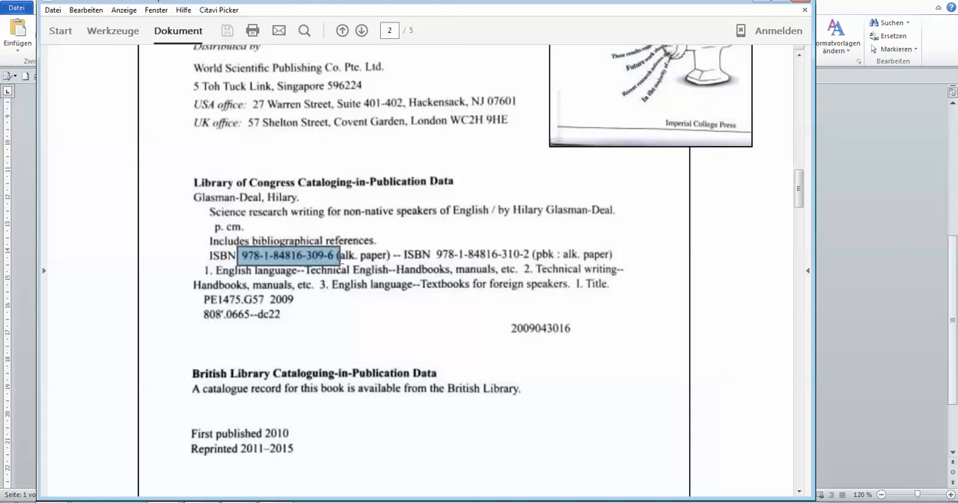
left_click_drag(435, 249, 532, 258)
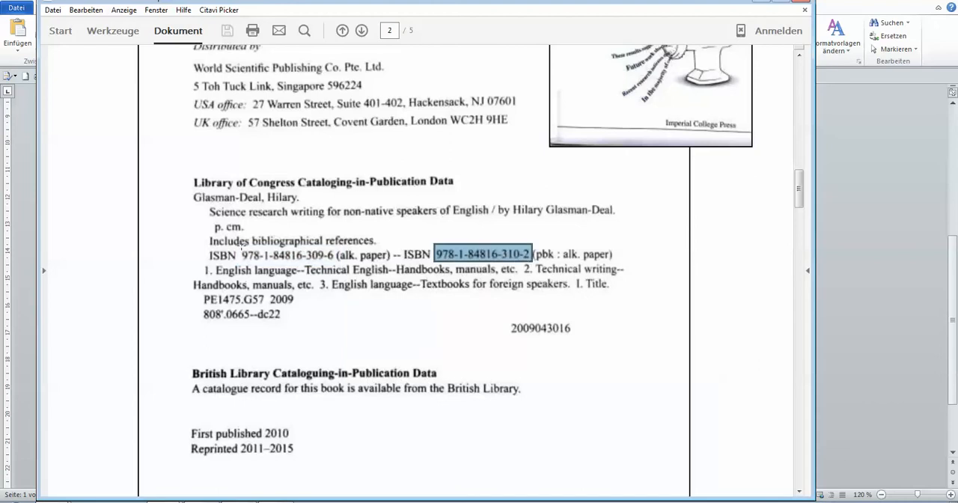
left_click(241, 246)
left_click(722, 273)
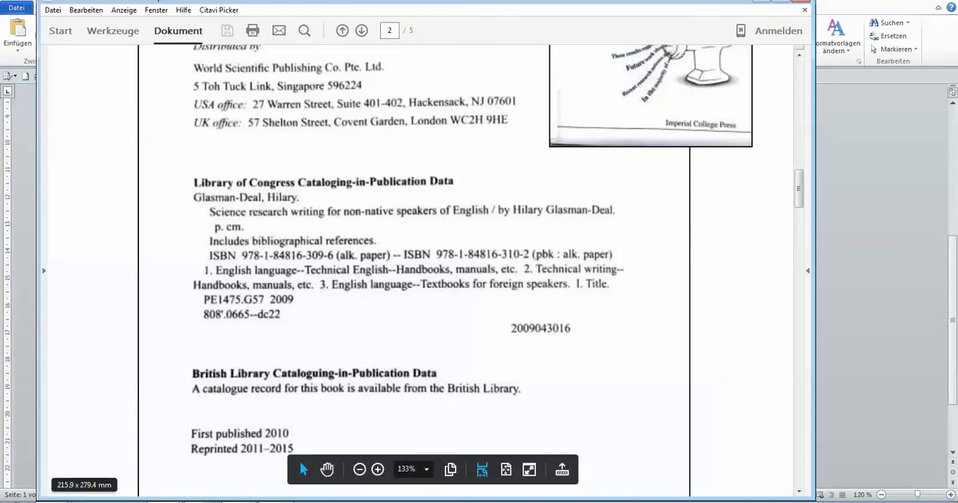
left_click(245, 502)
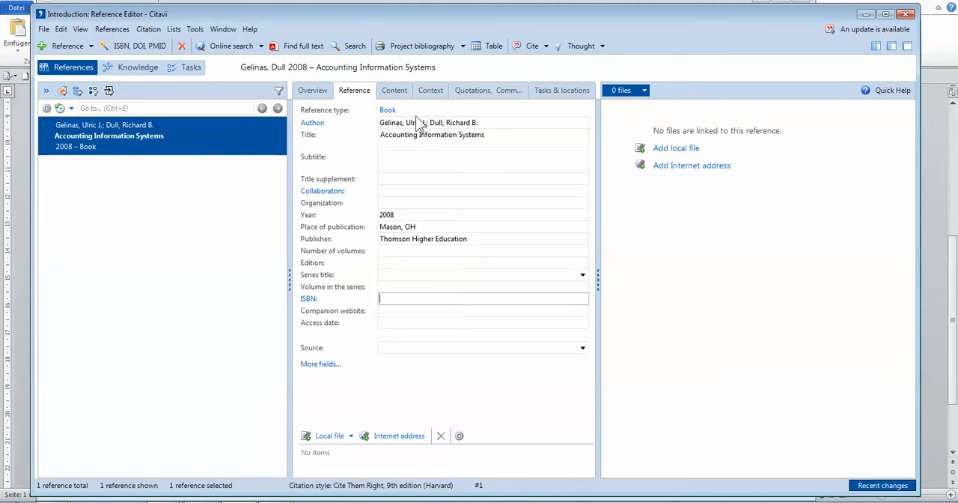
left_click(124, 49)
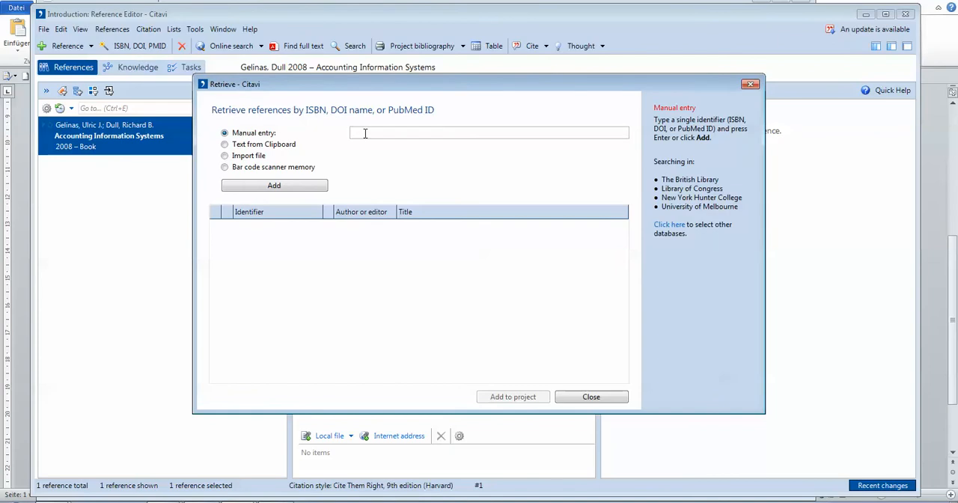
type("9781848163096")
left_click(274, 188)
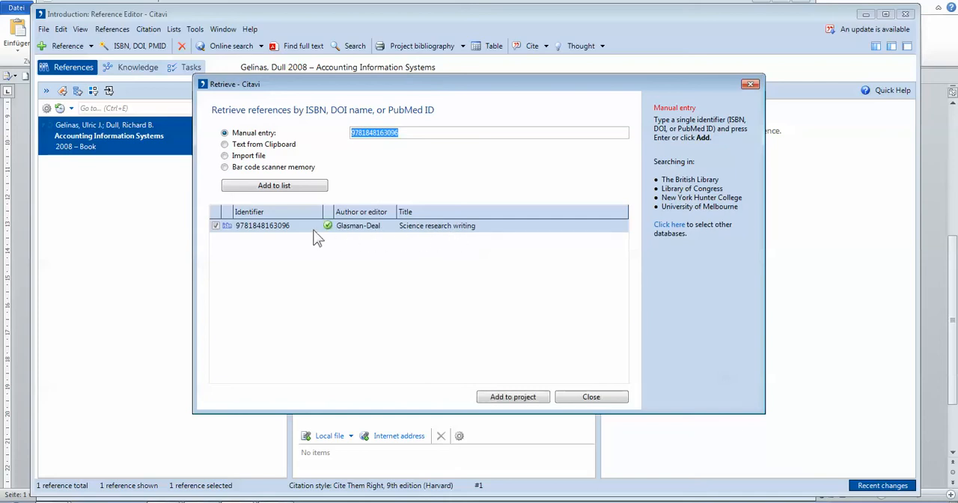
left_click(512, 397)
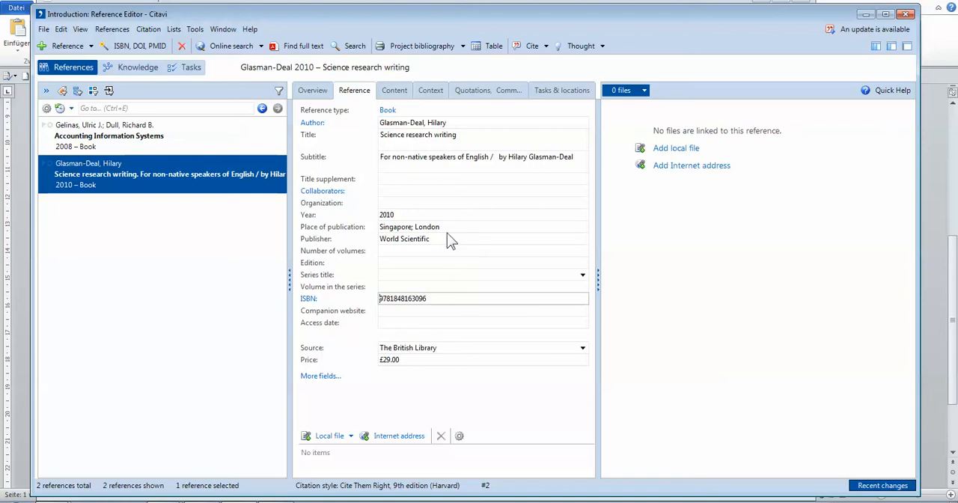
Remove Singapore from the new book's place of publication, keeping only London without a trailing semicolon.
left_click(399, 228)
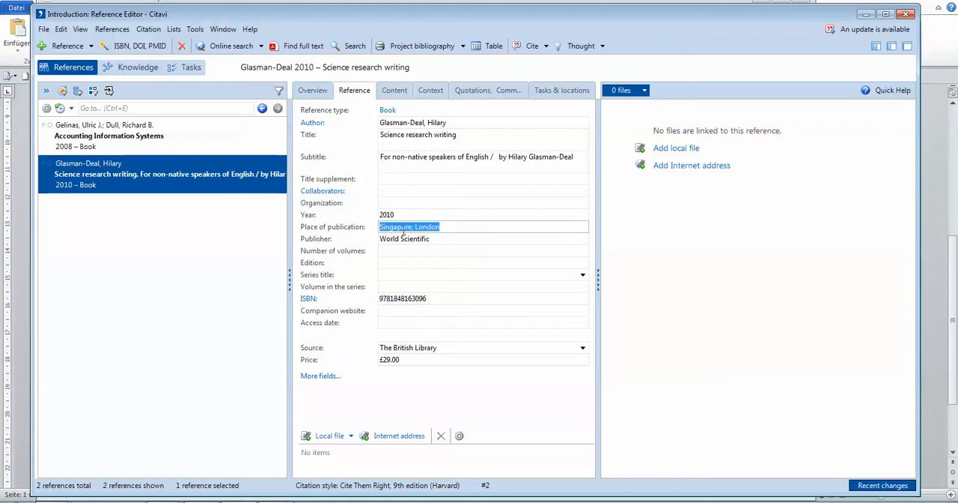
left_click(409, 239)
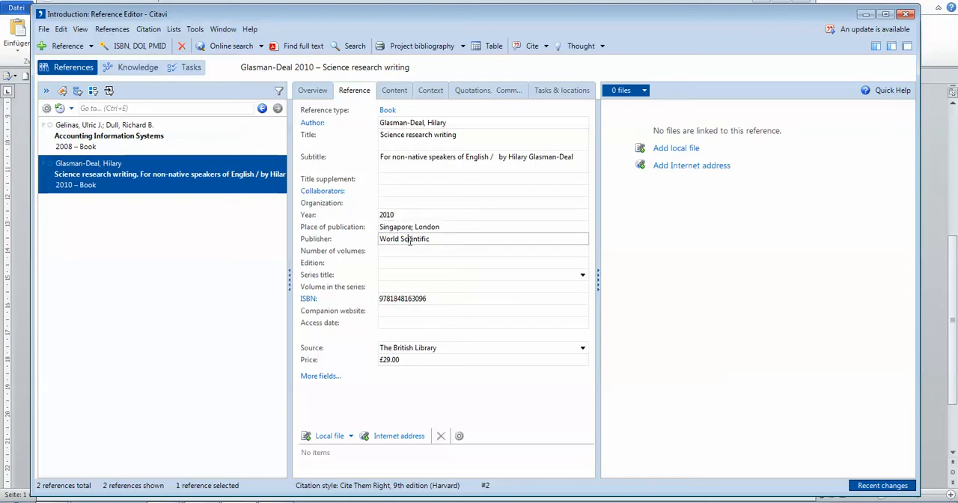
left_click(415, 226)
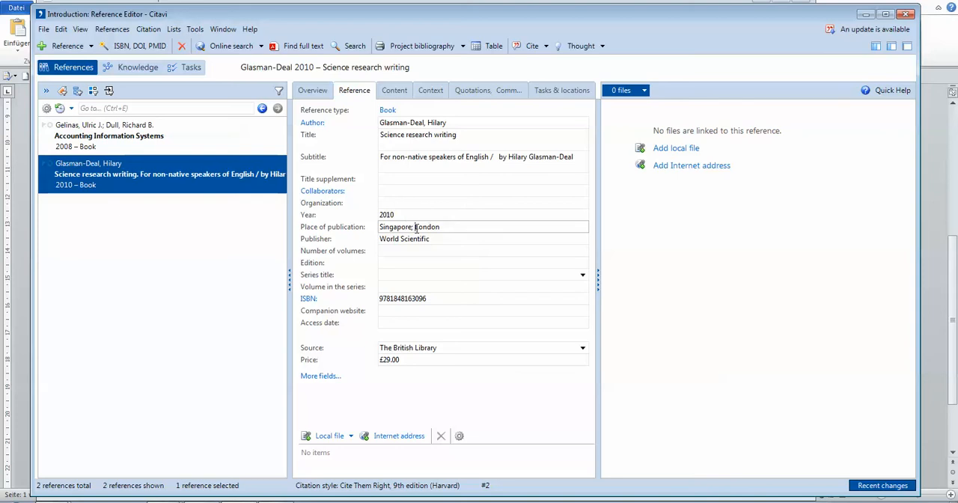
left_click_drag(412, 226, 376, 228)
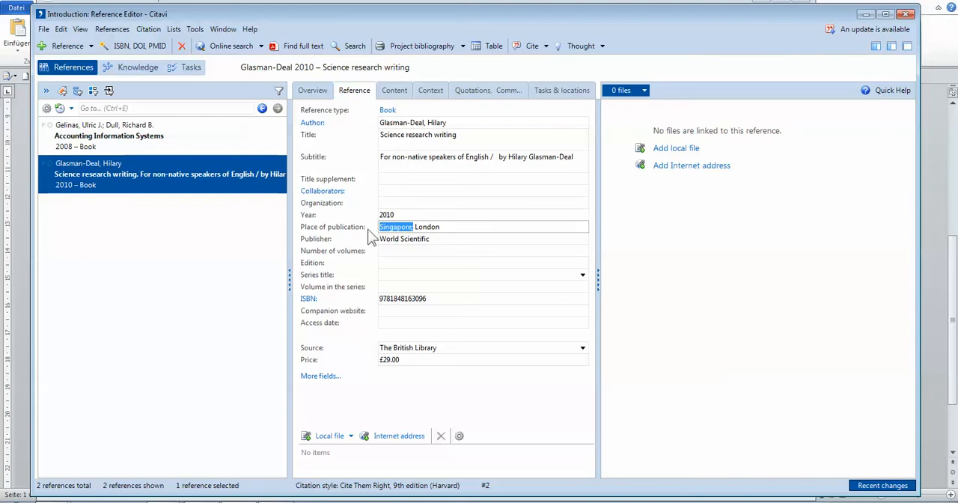
key("Delete")
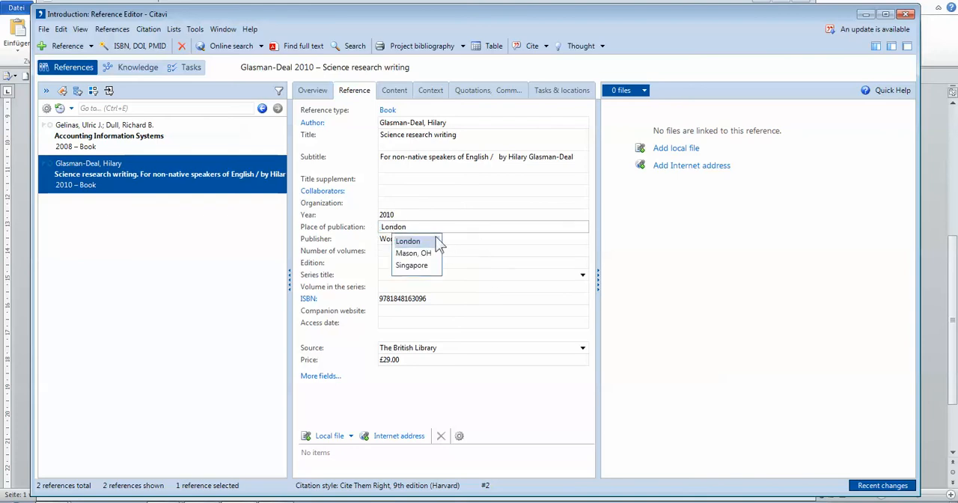
left_click(420, 241)
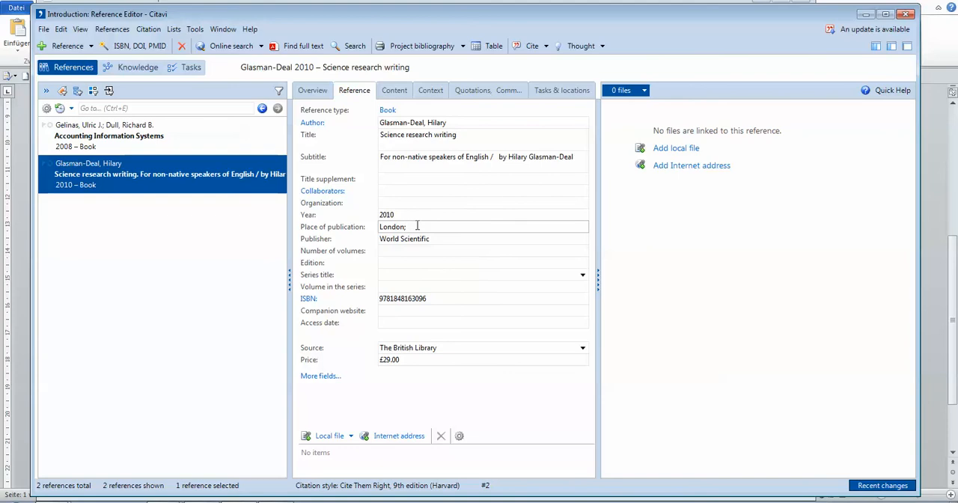
key("BackSpace")
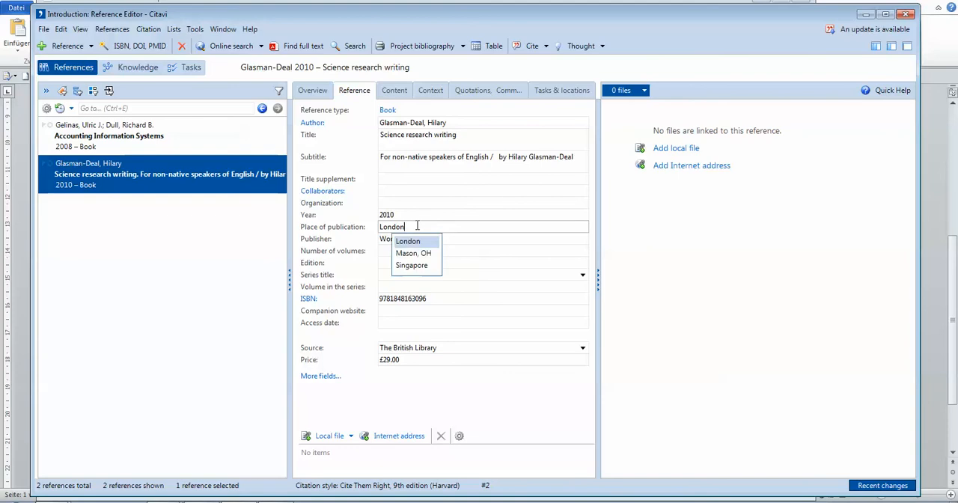
Remove the slash and author credit from the subtitle, leaving "For non-native speakers of English", and apply the edit.
left_click(407, 164)
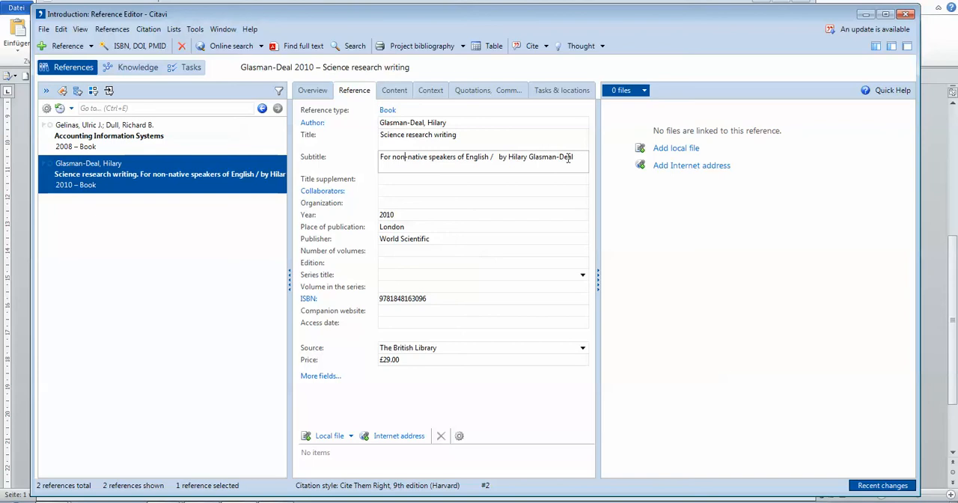
left_click_drag(578, 157, 493, 163)
key("BackSpace")
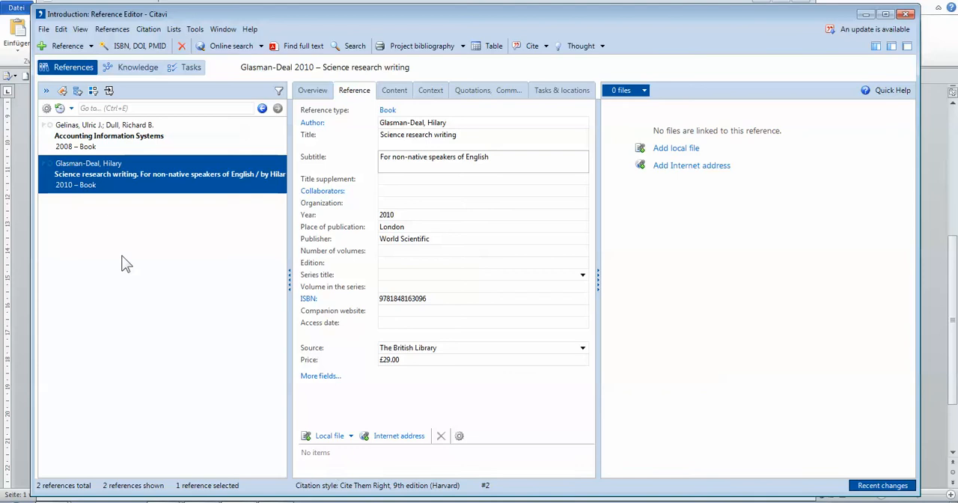
left_click(144, 280)
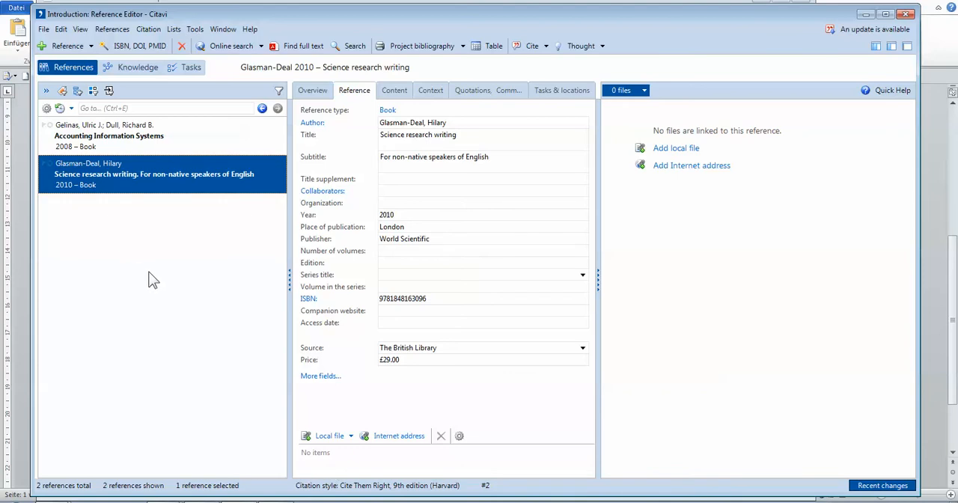
Switch to the Citavi workshop booklet PDF and examine the copyright page of the incomplete ISBN example, Cite Them Right.
mouse_move(202, 502)
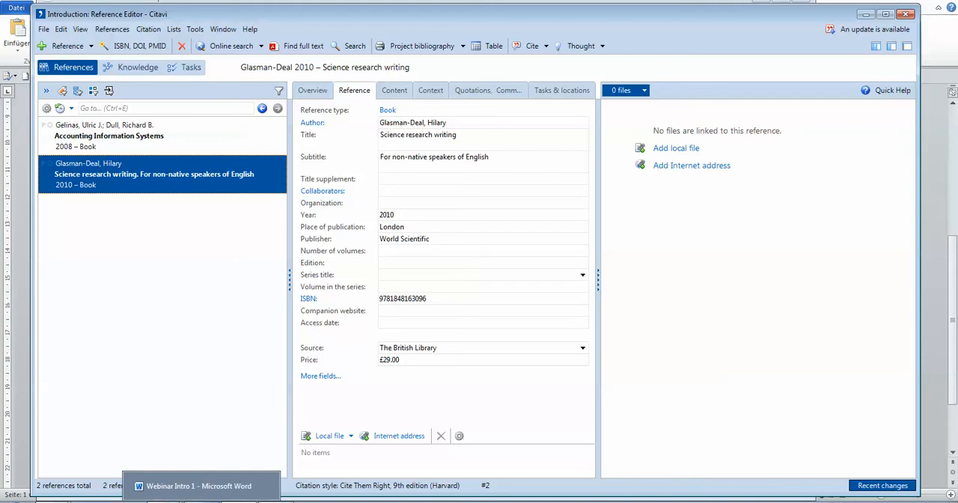
mouse_move(165, 502)
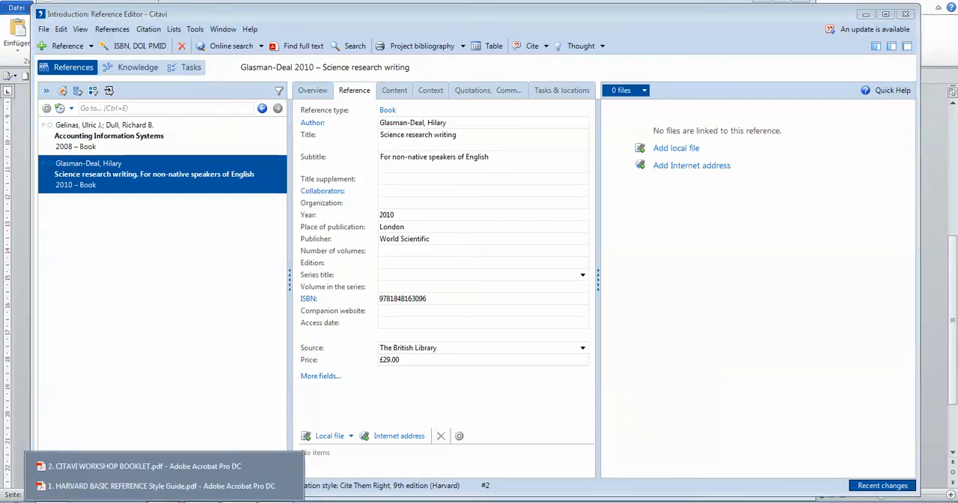
left_click(142, 465)
scroll(427, 269, "down", 2)
scroll(236, 155, "down", 5)
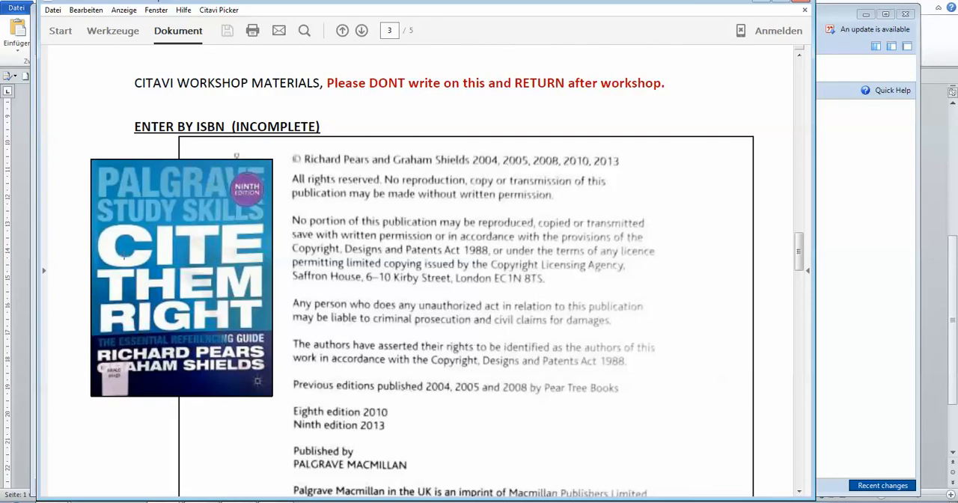
scroll(142, 261, "down", 1)
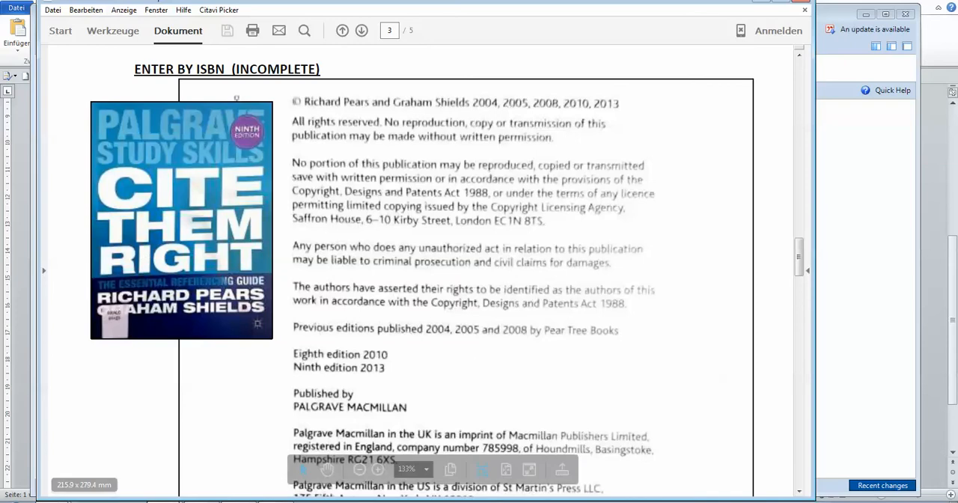
left_click(247, 502)
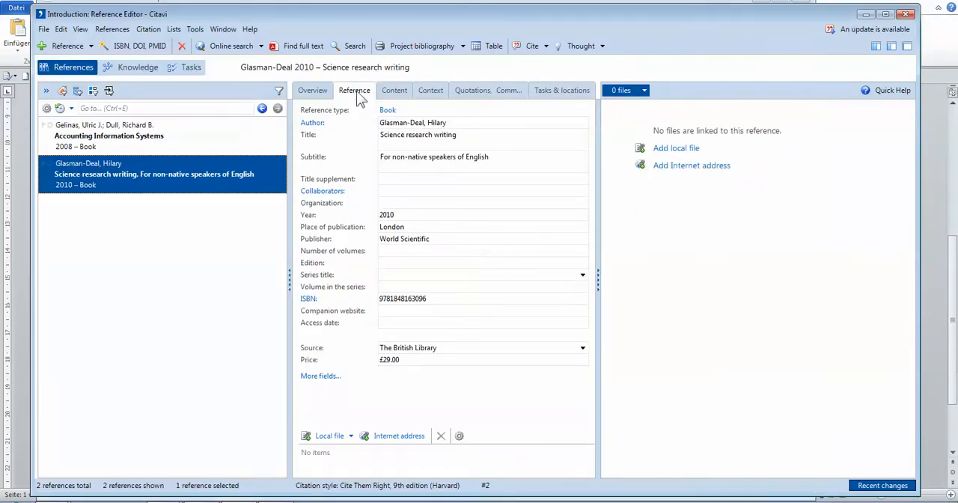
left_click(142, 45)
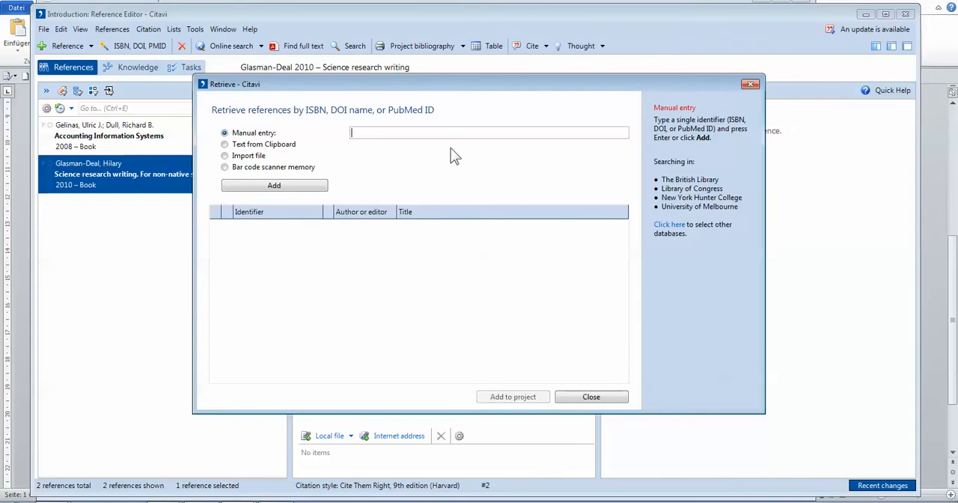
type("9781137273116")
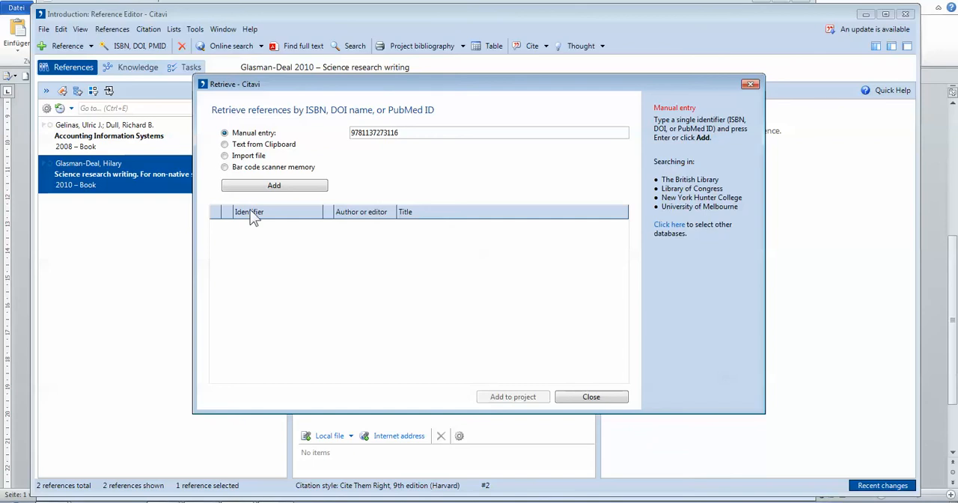
left_click(269, 185)
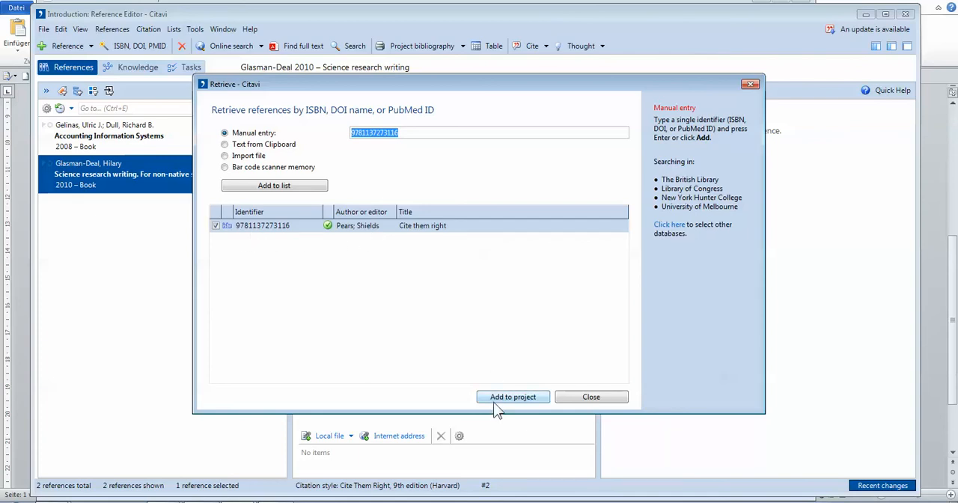
left_click(503, 398)
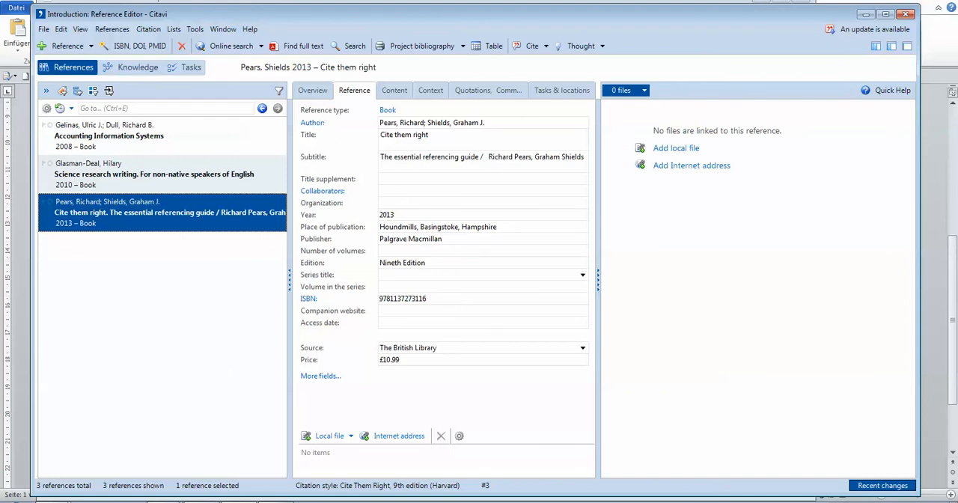
Switch to the Word outline, mark the Edited Books item in the content list, and return to Citavi.
left_click(199, 502)
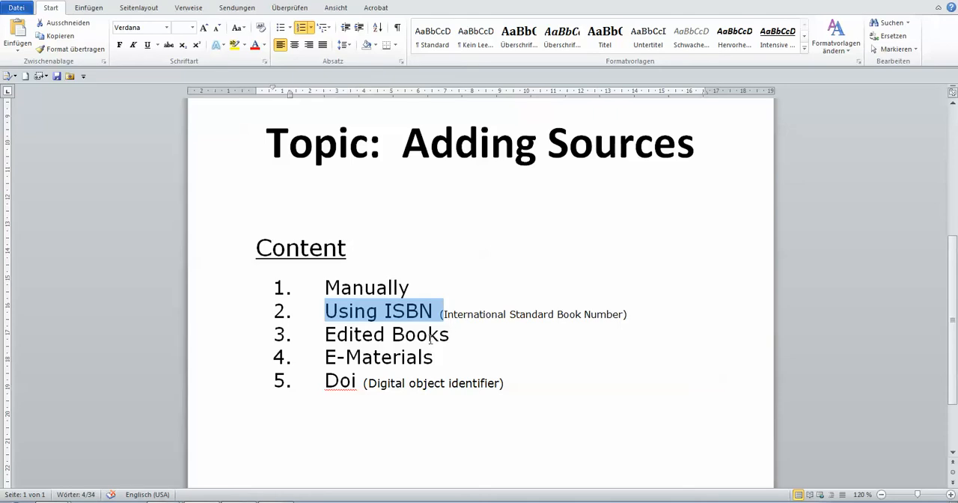
left_click_drag(327, 336, 450, 339)
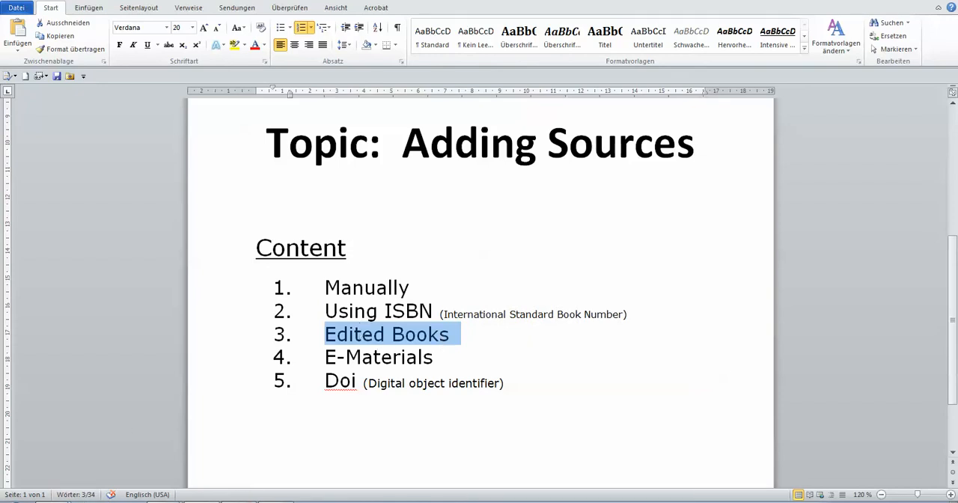
left_click(241, 501)
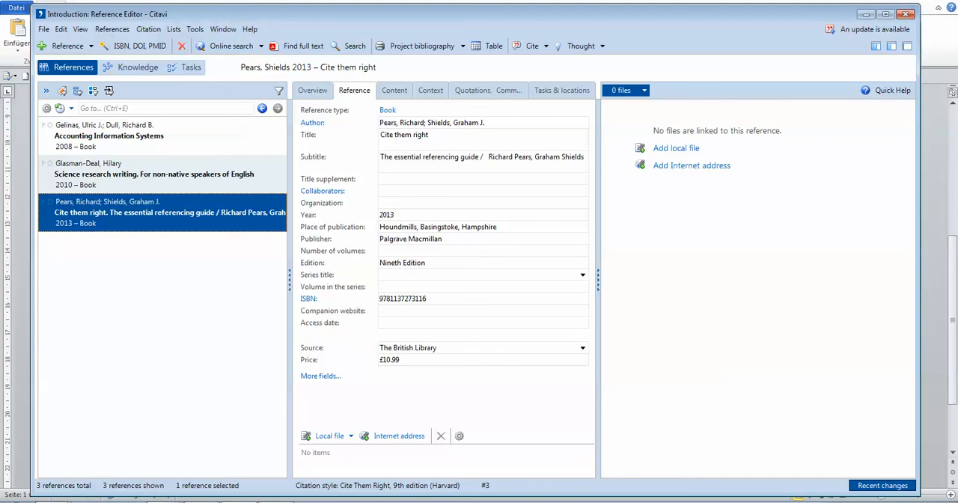
Switch to the workshop booklet's edited book example, mark the EDITORS label on the title page, and clear the marking.
left_click(165, 501)
left_click(172, 469)
scroll(208, 389, "down", 5)
scroll(208, 389, "down", 10)
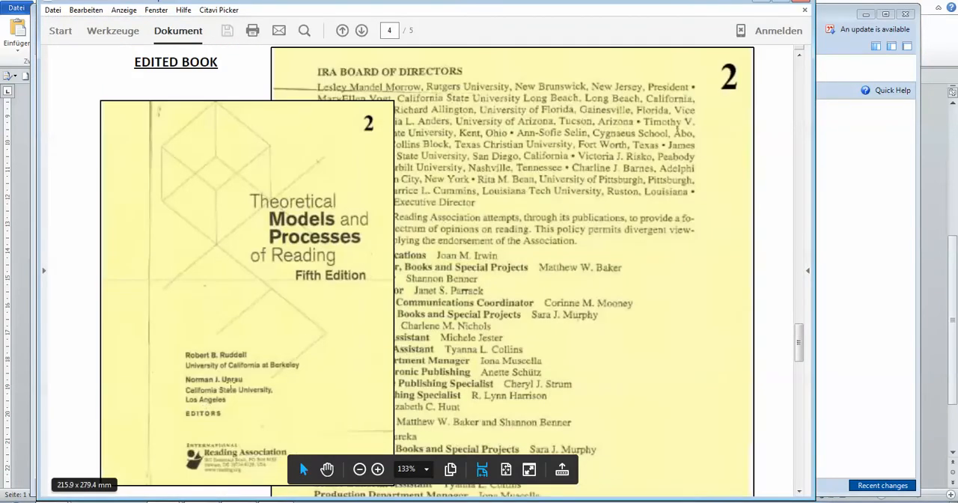
scroll(310, 274, "down", 10)
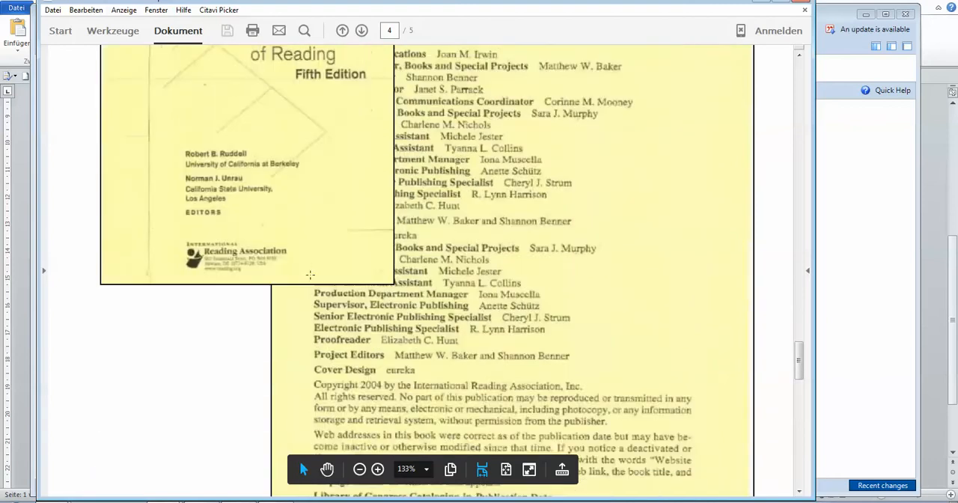
scroll(310, 274, "up", 3)
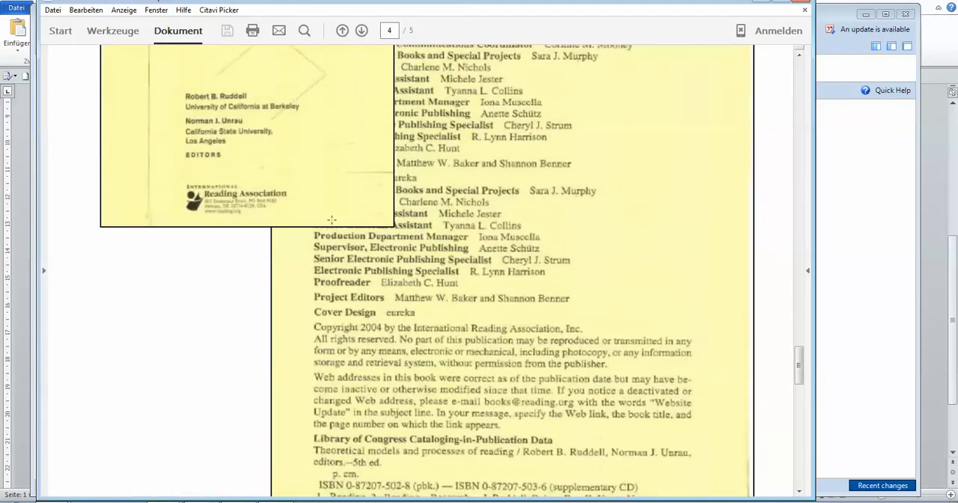
left_click_drag(180, 152, 235, 160)
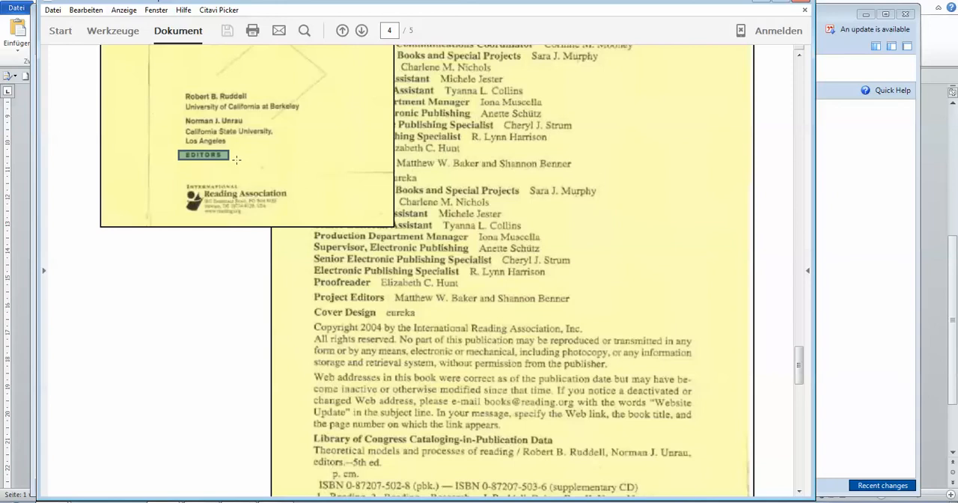
left_click(278, 258)
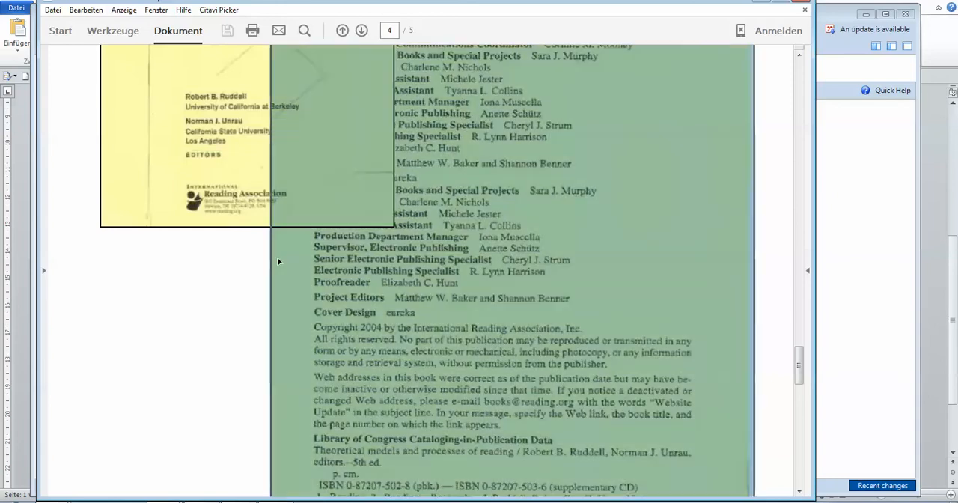
left_click(220, 270)
scroll(219, 272, "down", 4)
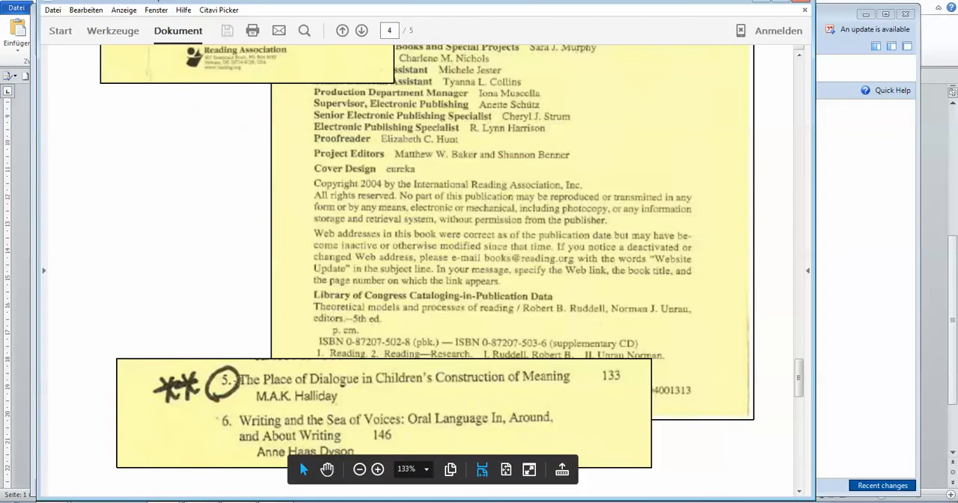
scroll(171, 389, "down", 3)
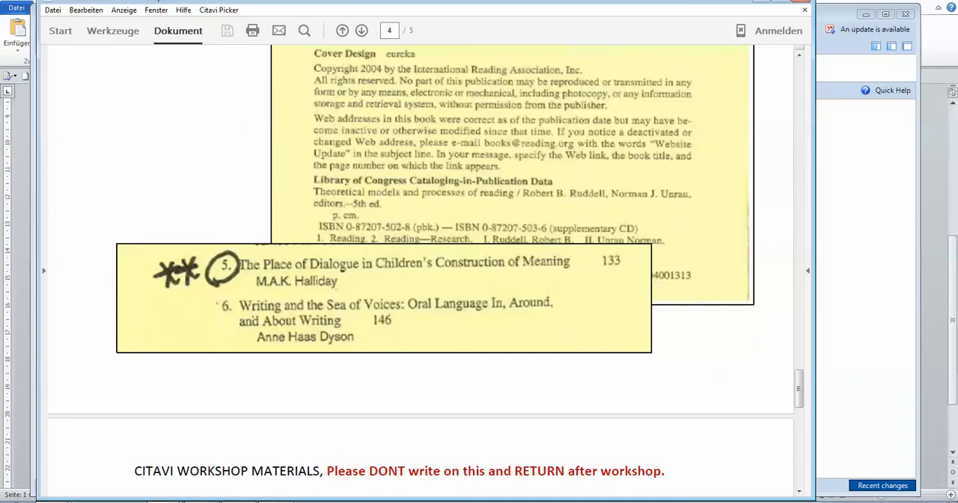
left_click_drag(217, 249, 584, 292)
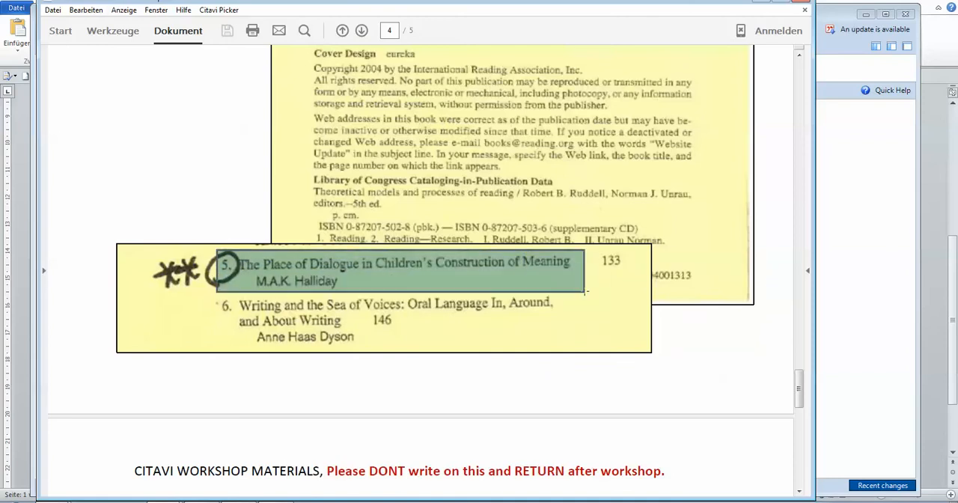
left_click(661, 410)
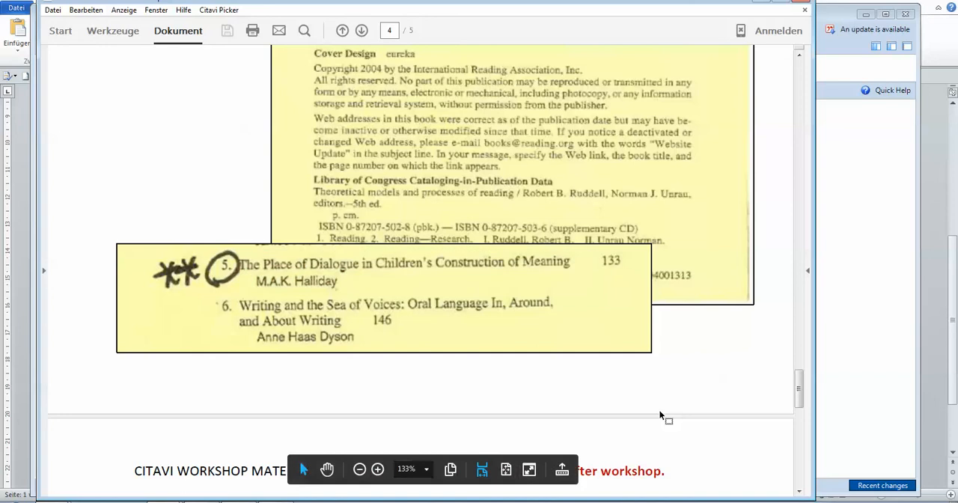
left_click_drag(346, 226, 413, 228)
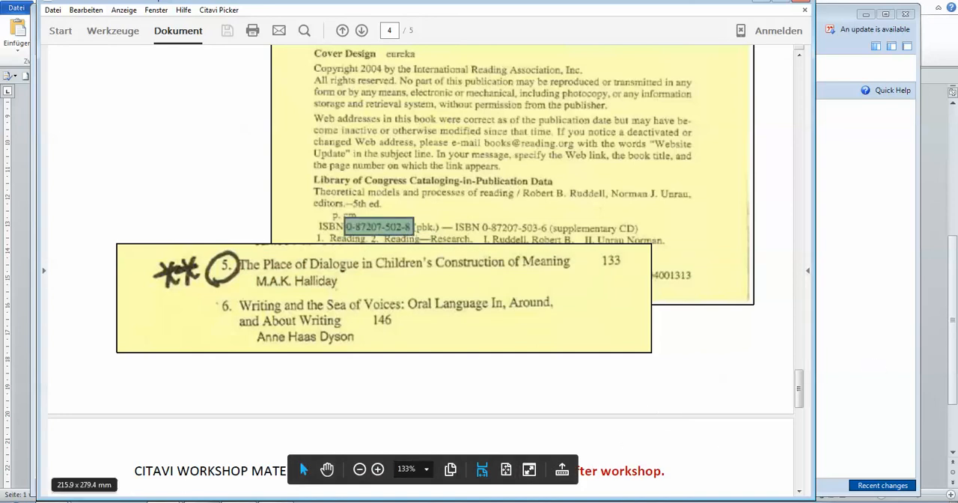
left_click(208, 502)
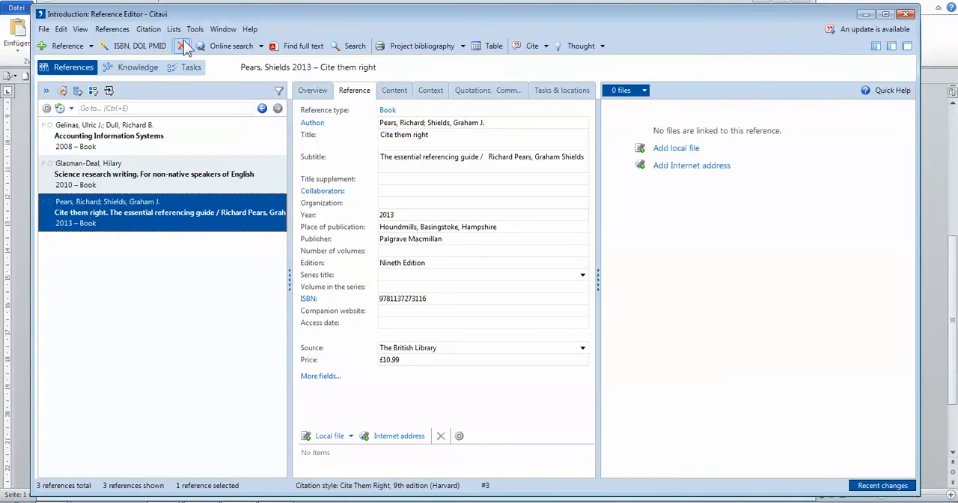
left_click(129, 47)
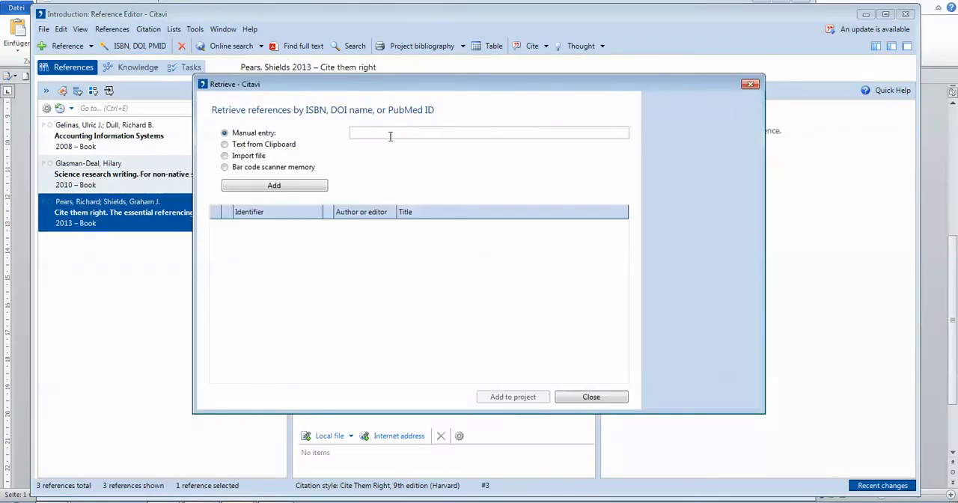
type("0")
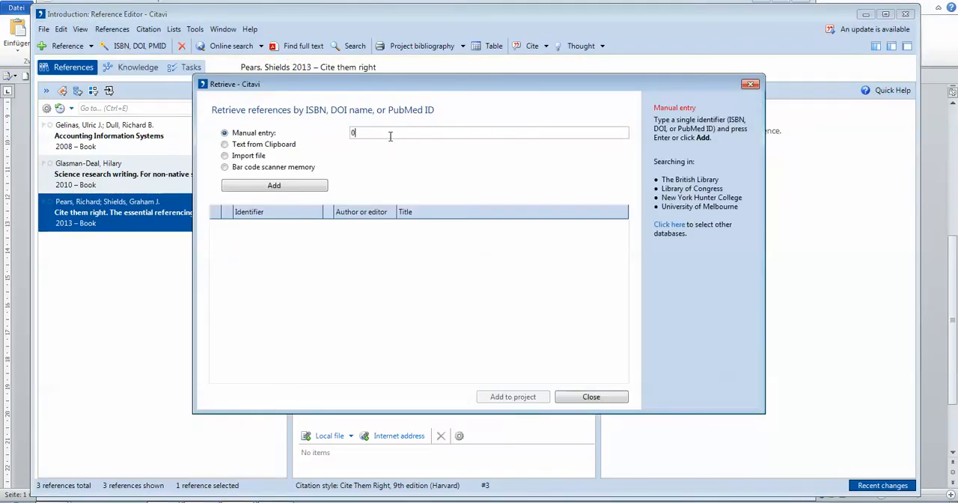
type("872075028")
left_click(277, 185)
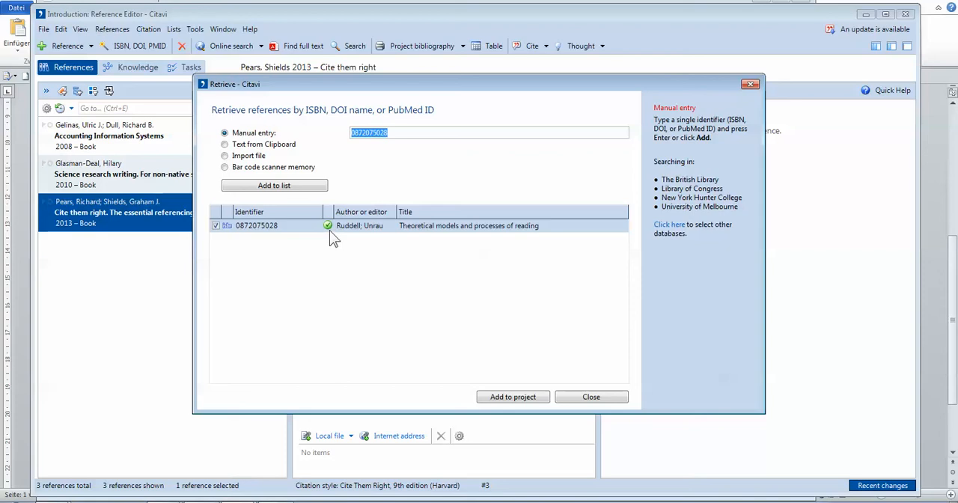
left_click(508, 404)
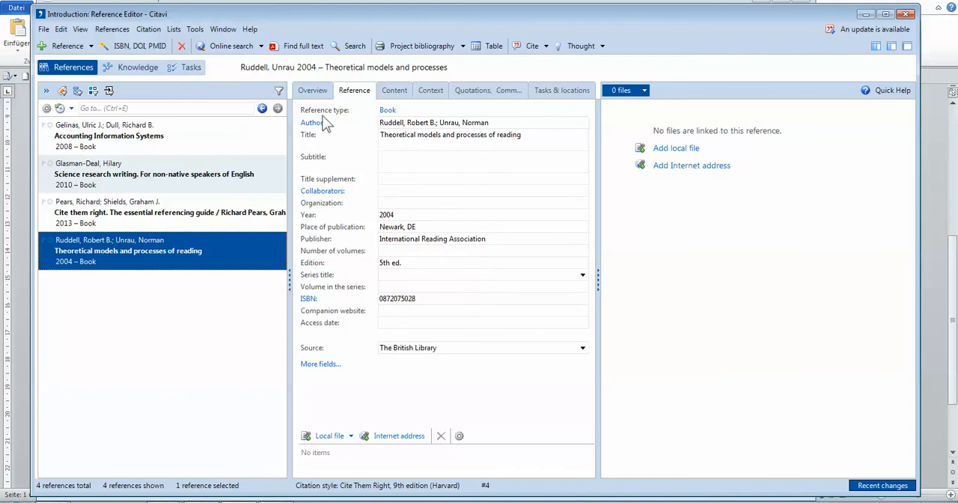
Change the new book's reference type to Book, Edited, and move the author names into the Editor field.
left_click(389, 112)
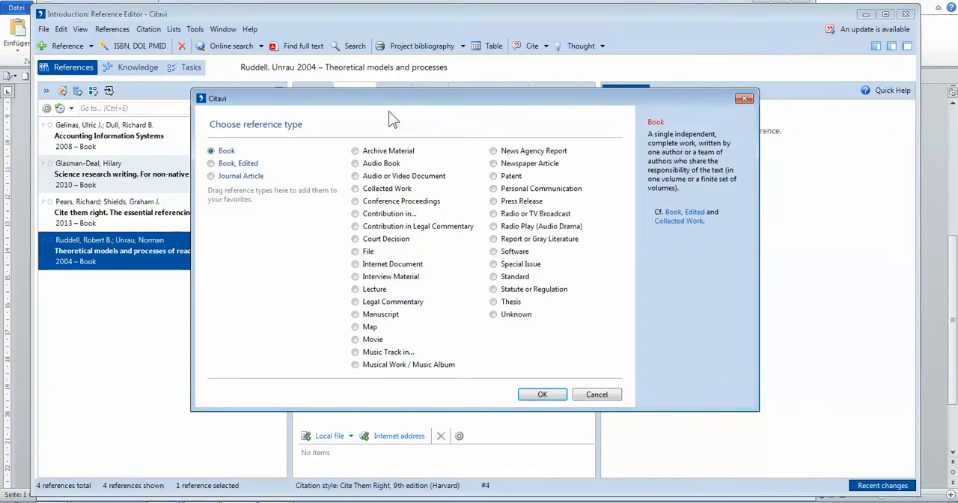
left_click(212, 163)
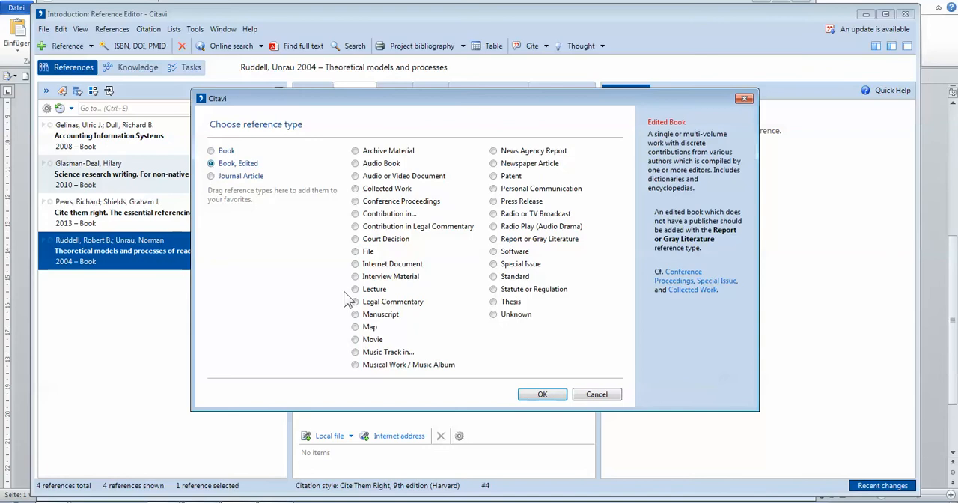
left_click(542, 395)
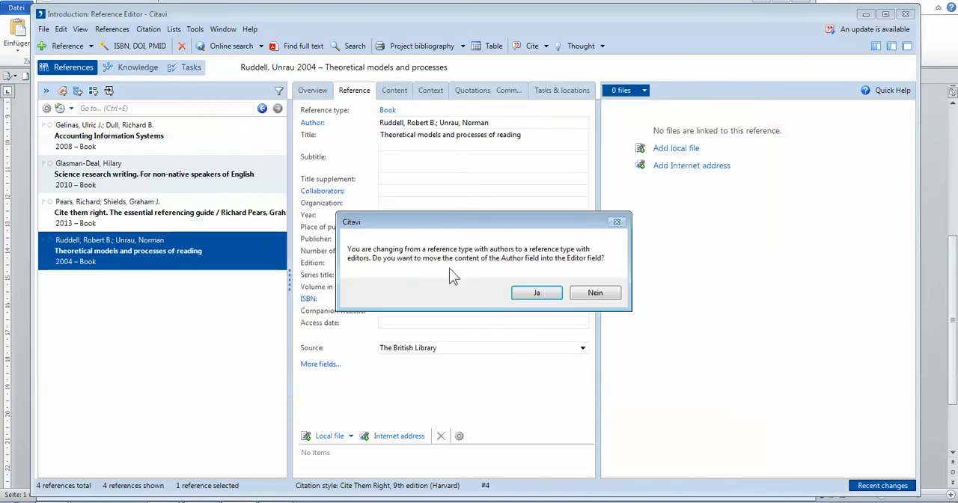
left_click(538, 294)
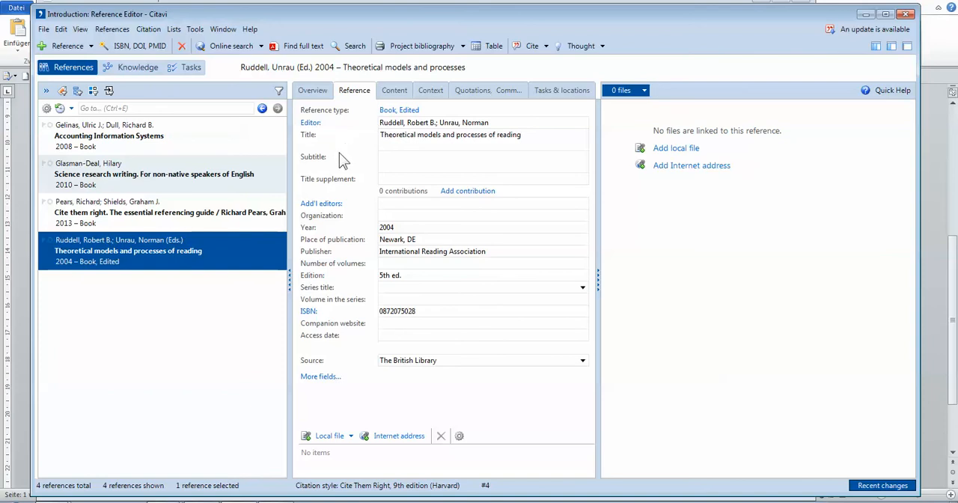
Add a contribution to the edited book and enter the chapter author's last name and initials as its author.
left_click(486, 193)
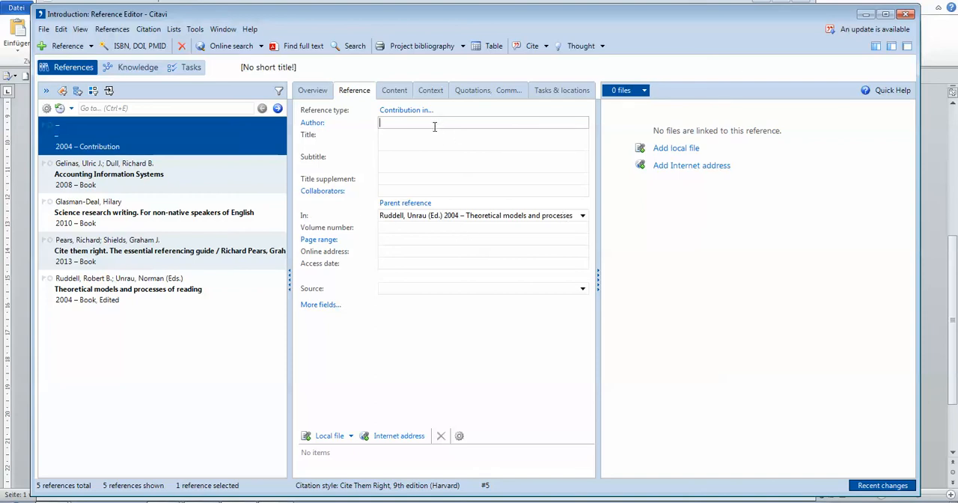
left_click(313, 124)
left_click(334, 187)
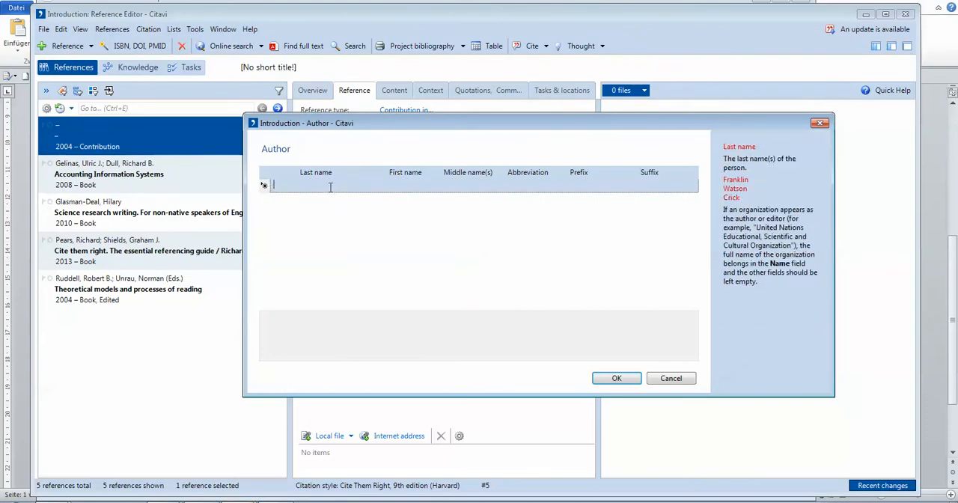
type("Hallida")
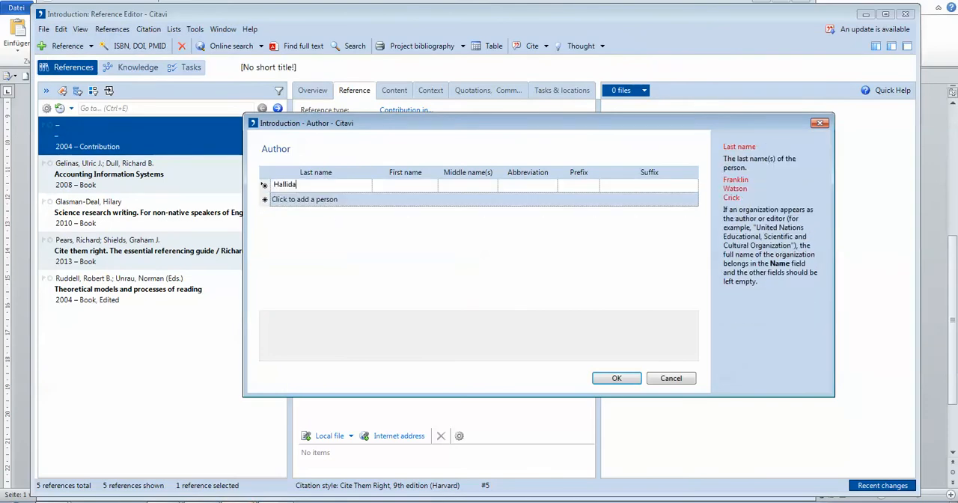
left_click(480, 187)
left_click(544, 185)
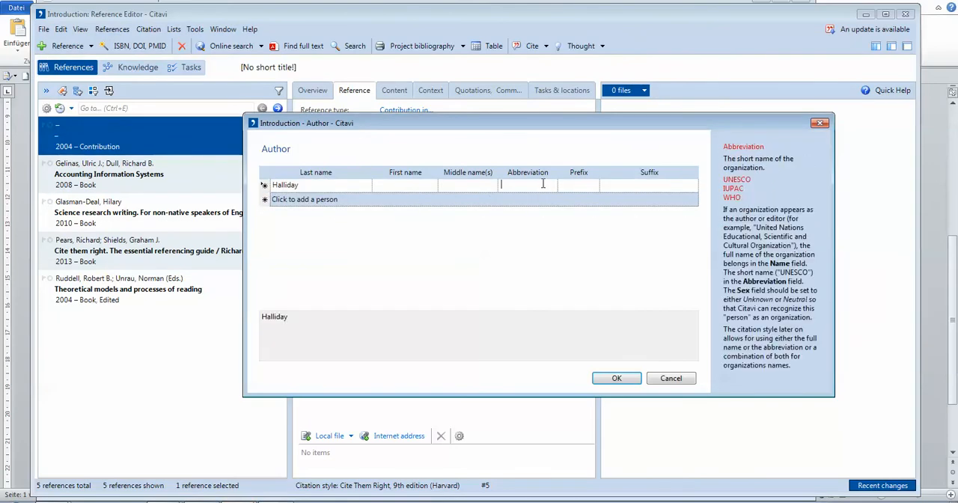
left_click(459, 185)
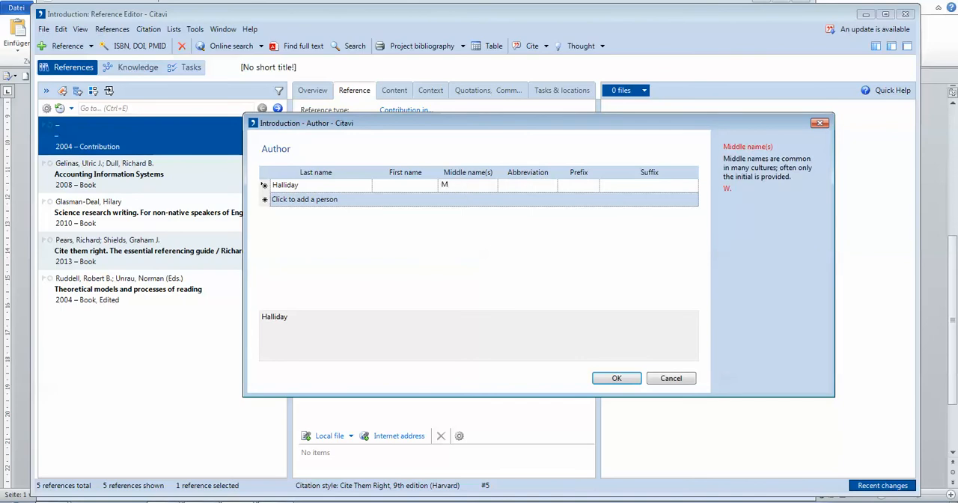
type("M.A.K.")
left_click(616, 379)
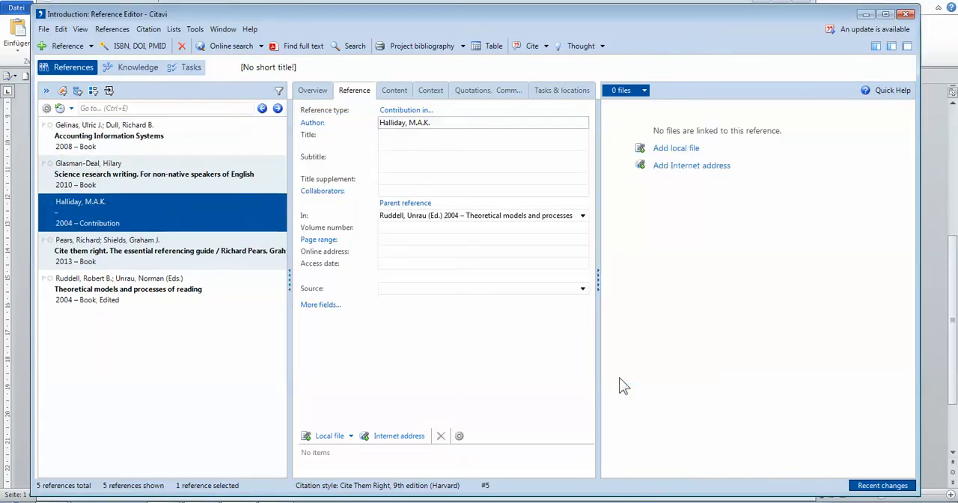
Switch to the workshop booklet to check the title of chapter 5, and return to Citavi.
left_click(165, 502)
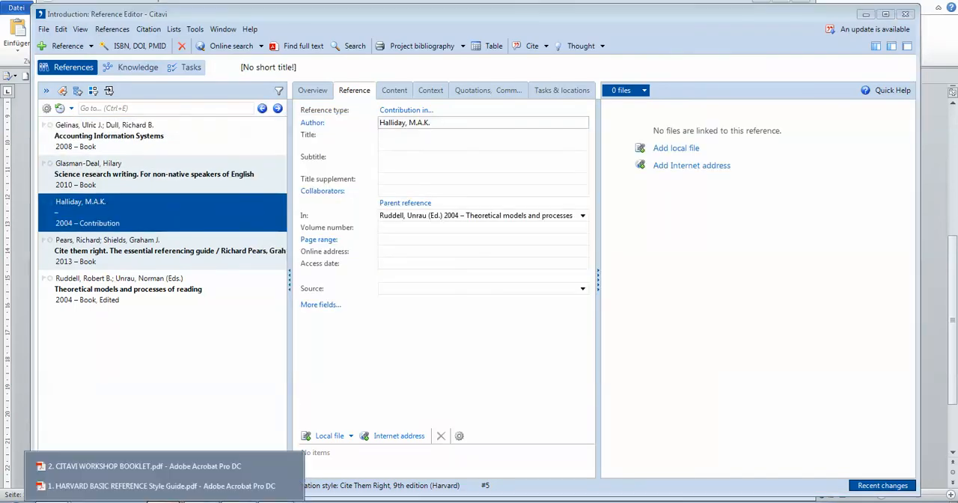
left_click(190, 470)
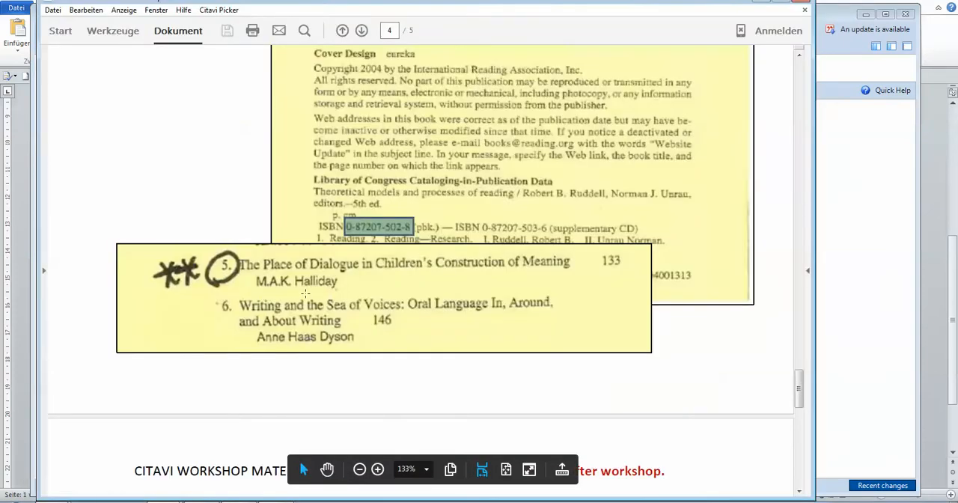
left_click(883, 199)
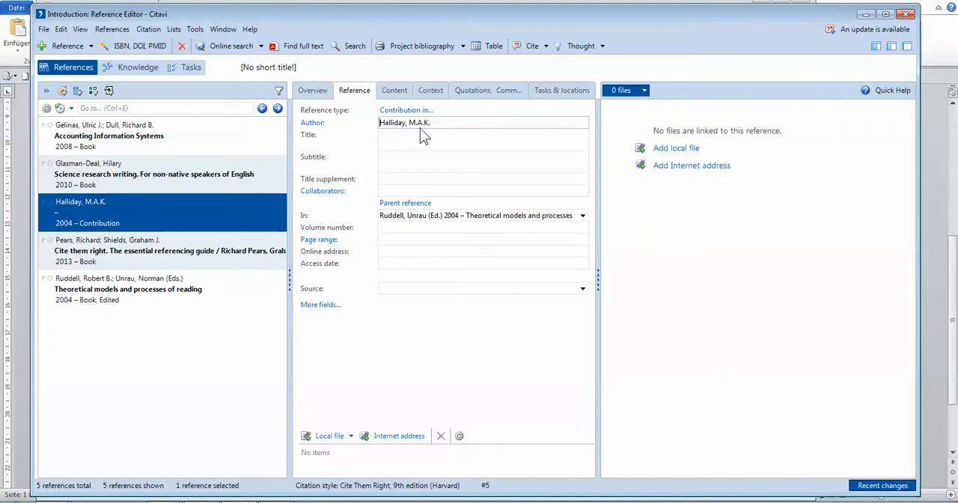
left_click(395, 135)
type("<<<<<<<<<<<<<<")
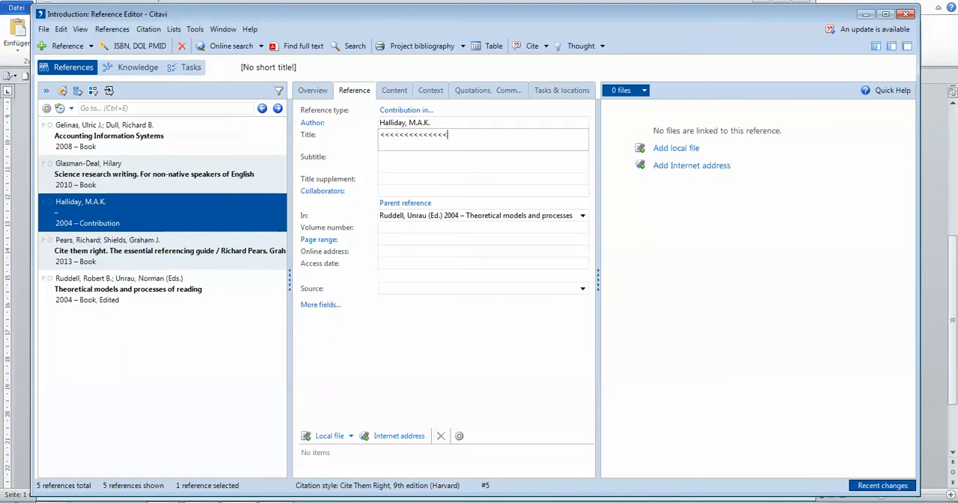
key("BackSpace")
key("BackSpace")
key("BackSpace")
key("BackSpace")
key("BackSpace")
key("BackSpace")
key("BackSpace")
key("BackSpace")
type("The pl")
key("BackSpace")
type("Place of Dialogue in")
left_click(395, 135)
type("ildren's")
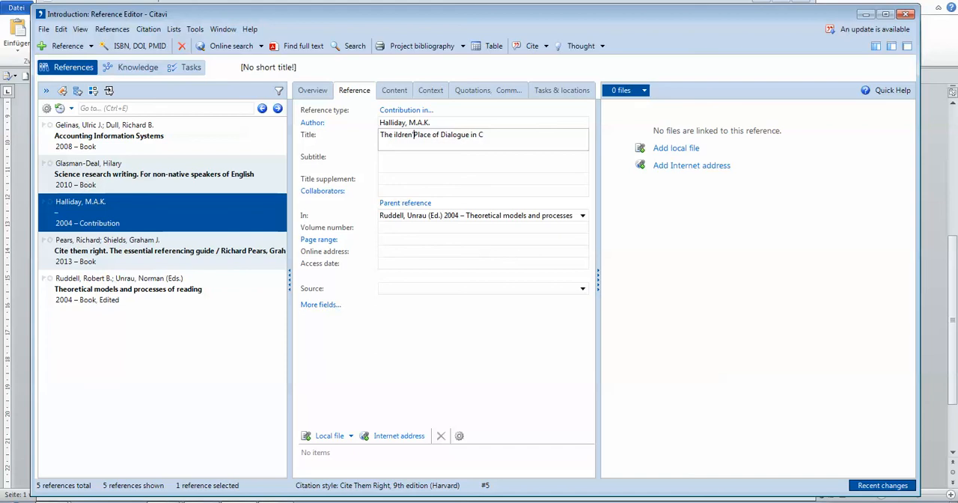
type(" C")
left_click(394, 135)
type("struc")
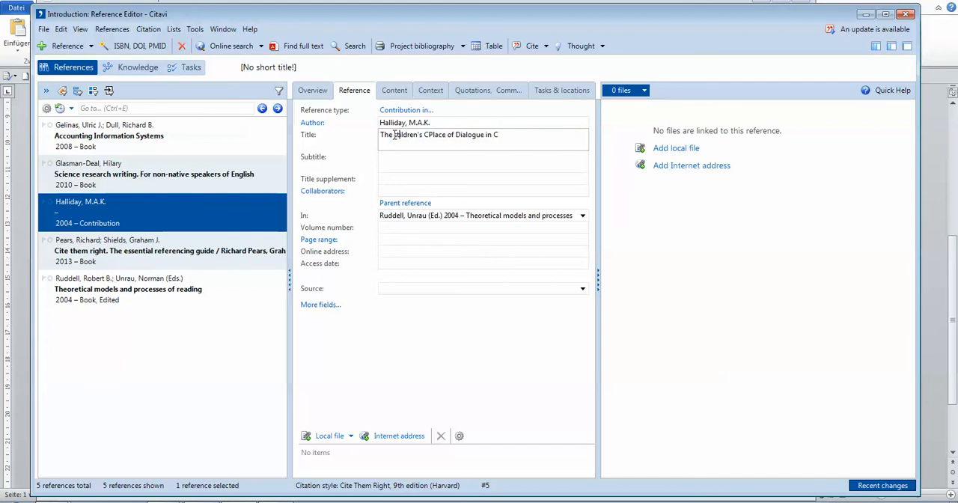
type("tion of Mean")
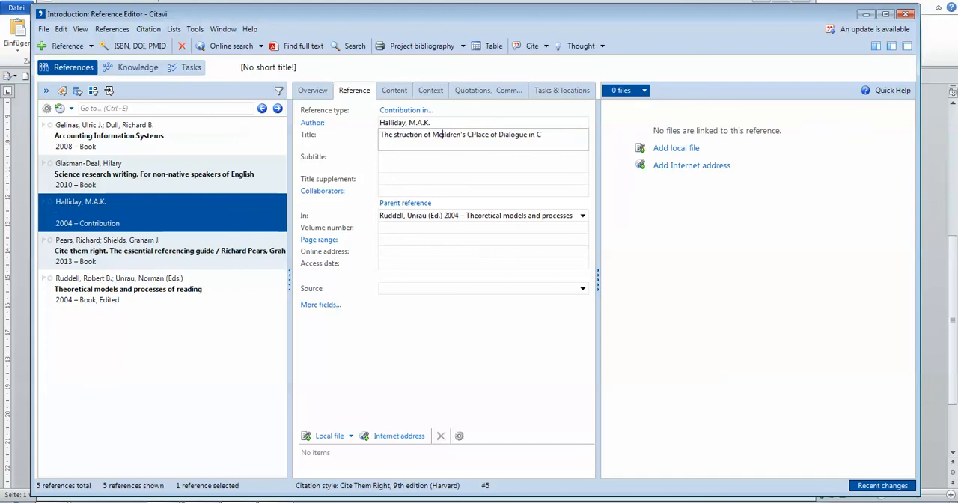
type("ing")
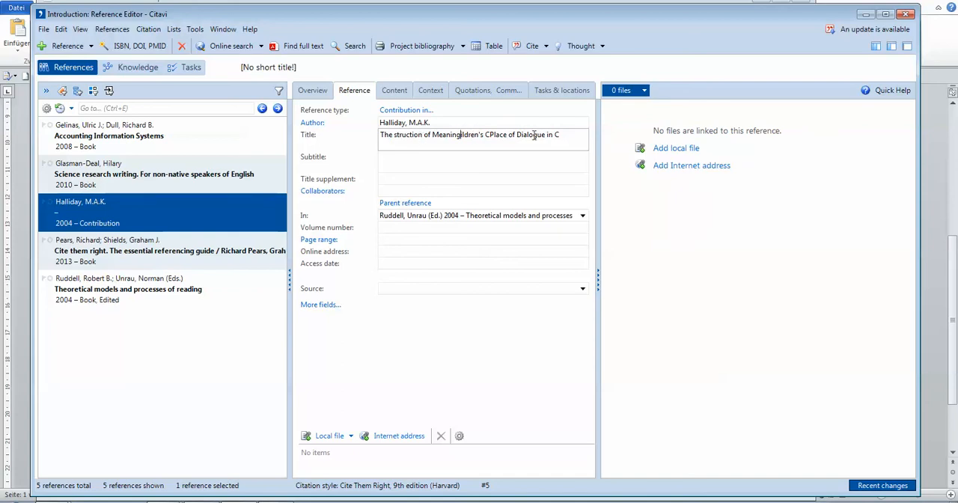
Replace the garbled title of the contribution with "The Place of Dialogue in Children's Construction of Meaning".
left_click_drag(571, 137, 390, 142)
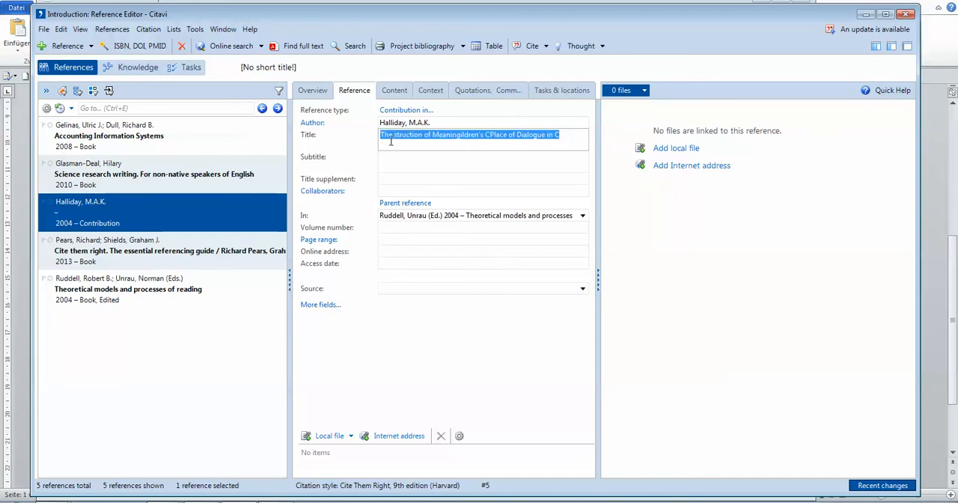
type("The")
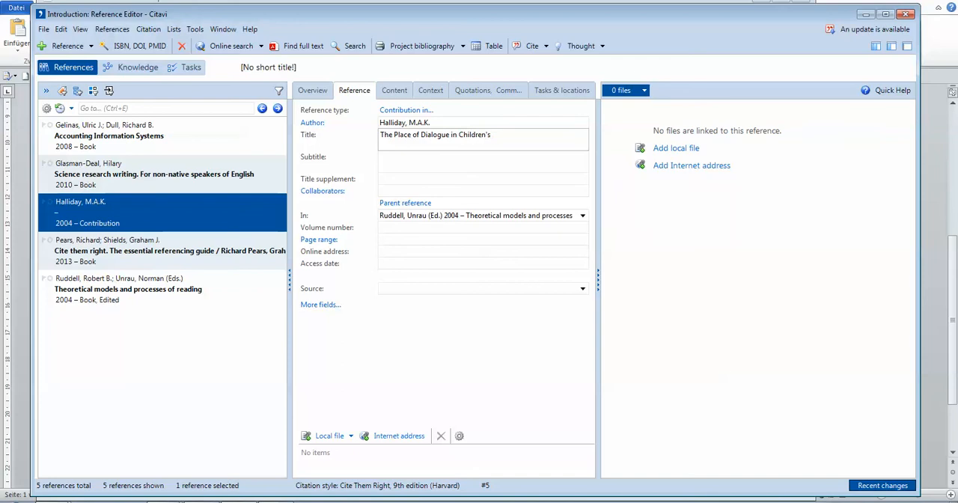
type("truction of ")
type("mE")
type("Meaning")
Set the contribution's page range to 133-145.
left_click(403, 239)
type("1")
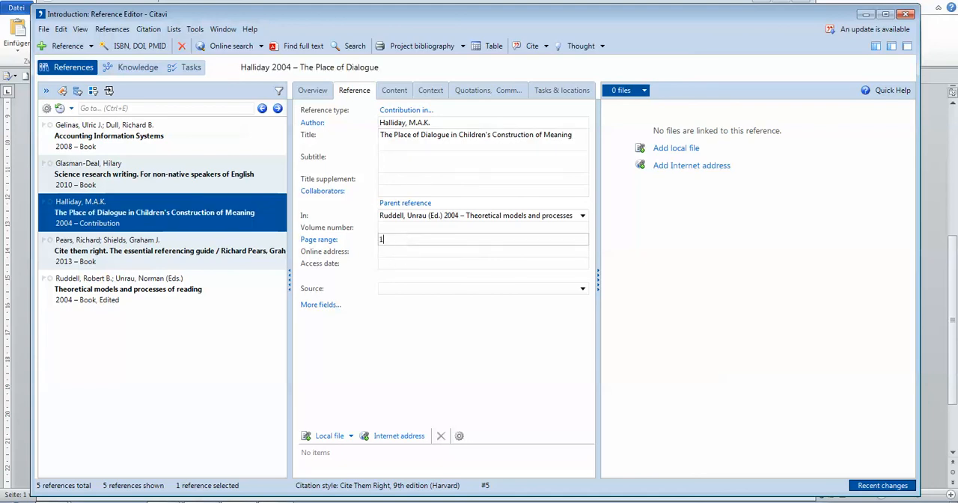
type("33")
type("-1")
type("45")
left_click(396, 264)
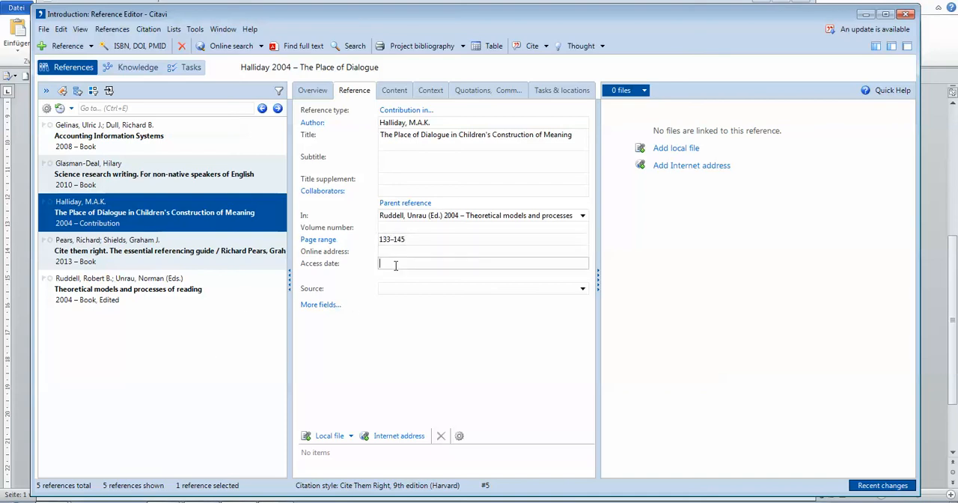
left_click(395, 264)
Switch to the Harvard style guide, mark the reference format for a chapter in an edited book, and return to Citavi.
left_click(164, 502)
left_click(217, 487)
scroll(306, 455, "down", 5)
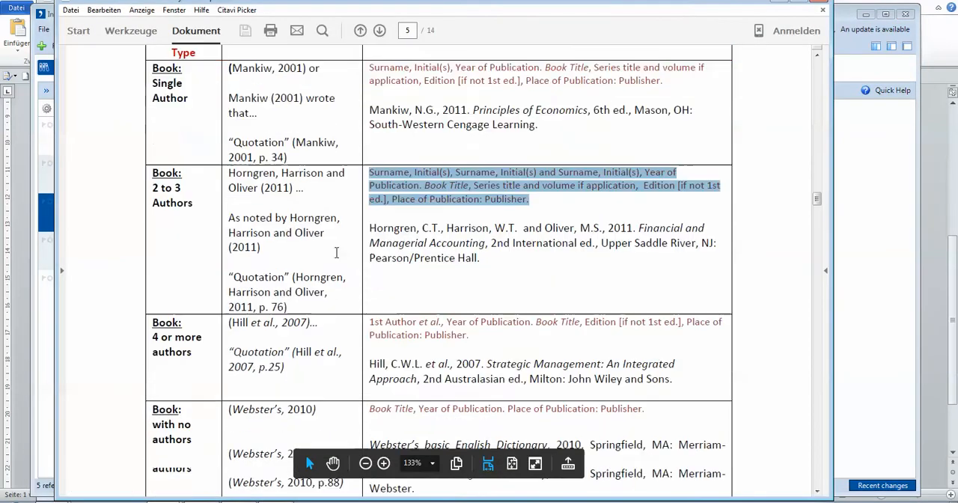
scroll(336, 258, "down", 5)
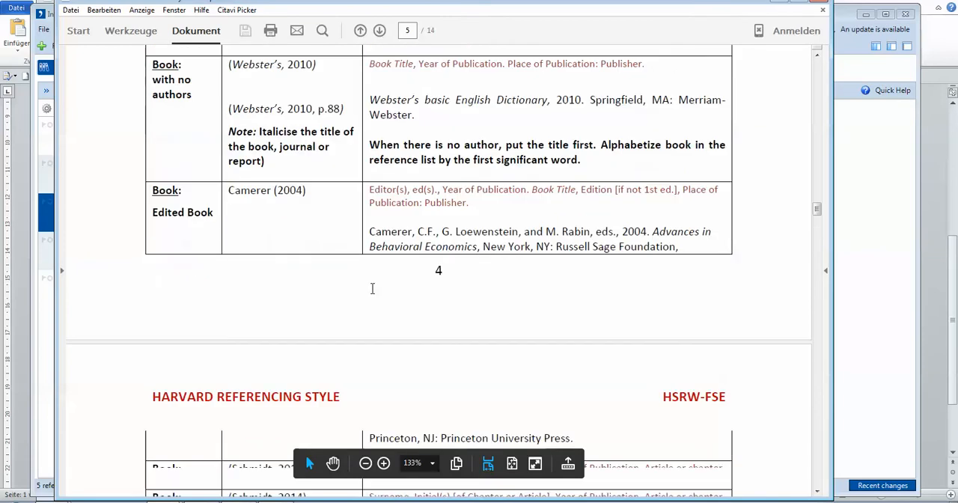
scroll(347, 295, "down", 3)
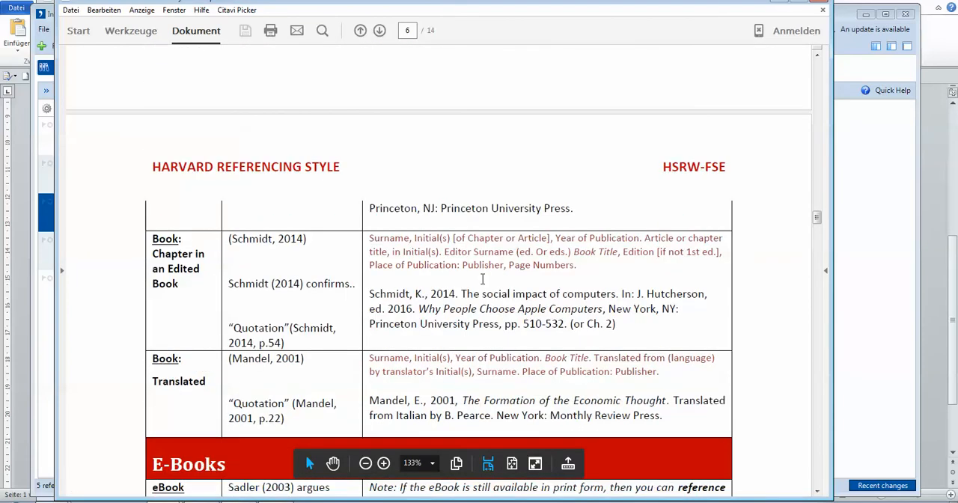
scroll(405, 238, "down", 2)
left_click_drag(369, 180, 577, 217)
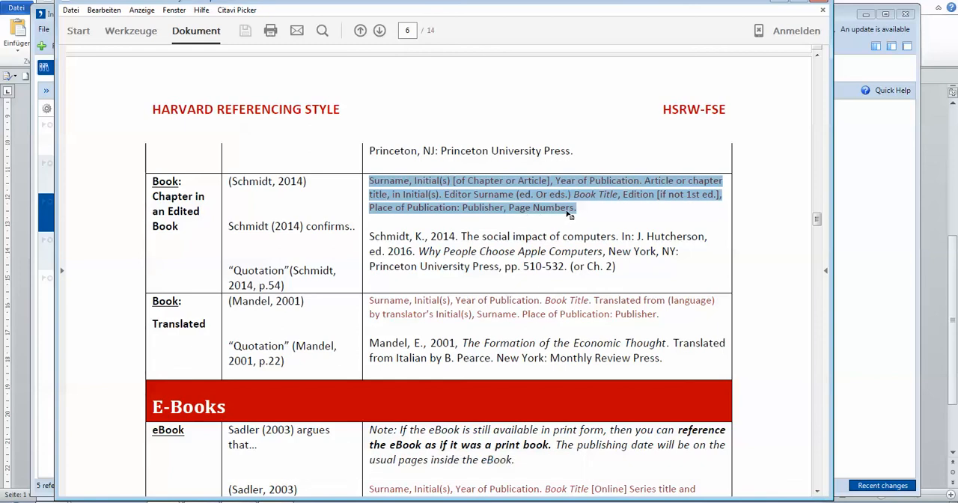
left_click(210, 502)
left_click(389, 263)
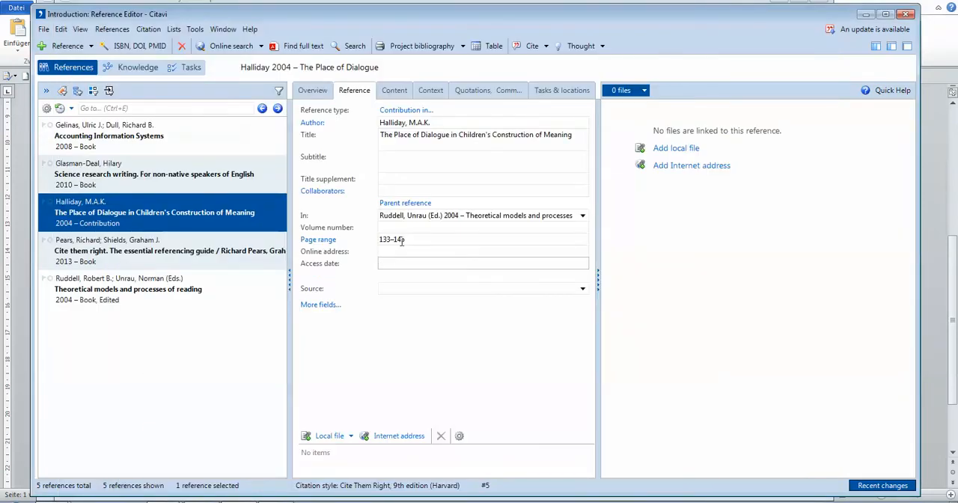
Compare the entries for the edited book "Theoretical models and processes of reading" and its chapter contribution.
left_click(176, 351)
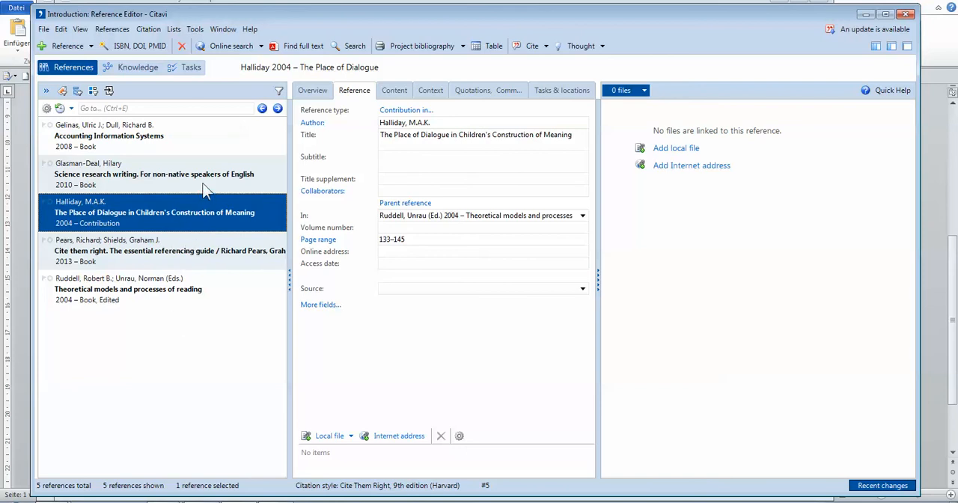
left_click(115, 292)
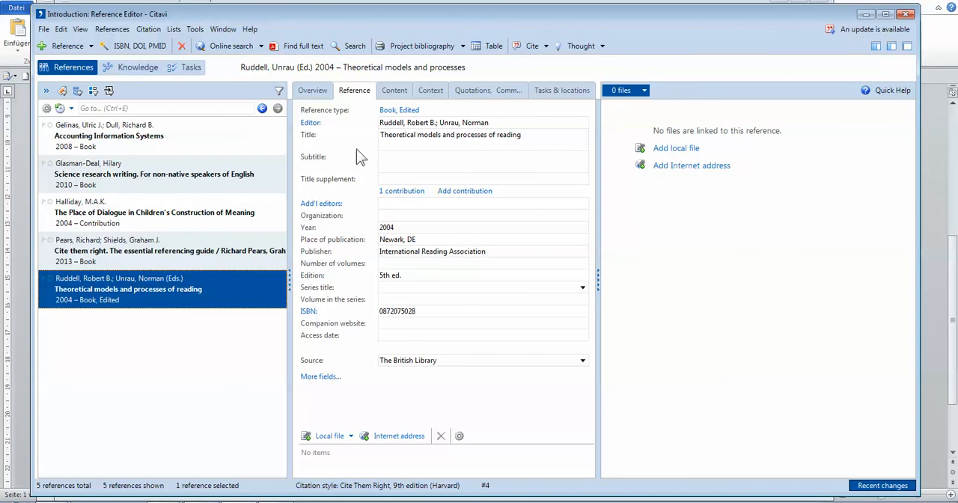
left_click(147, 210)
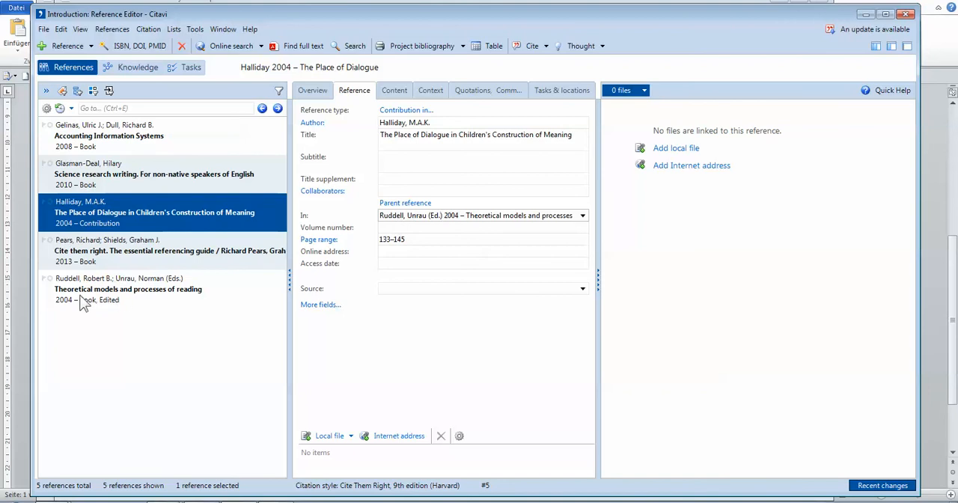
left_click(132, 288)
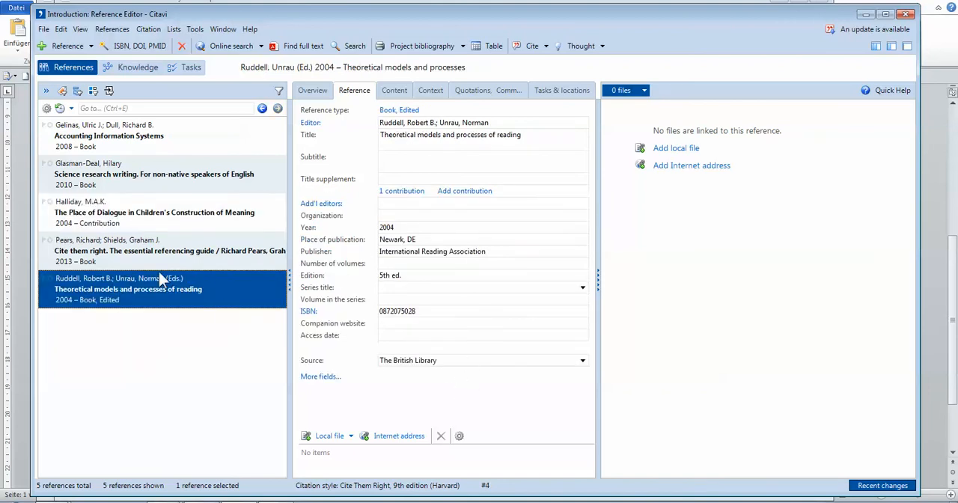
left_click(155, 215)
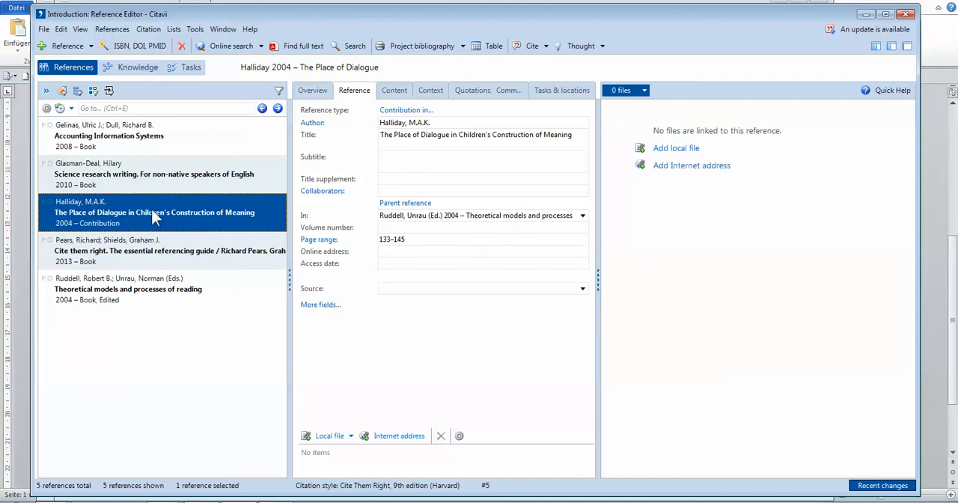
left_click(113, 294)
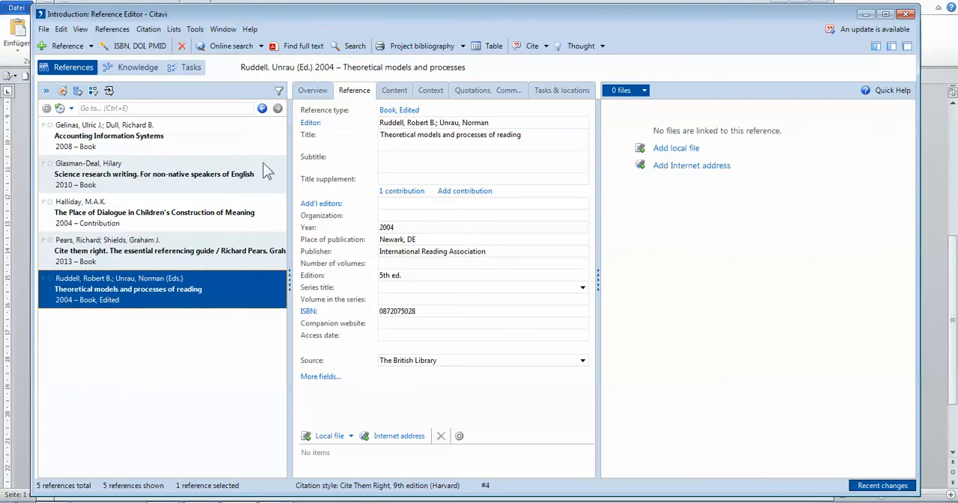
left_click(124, 226)
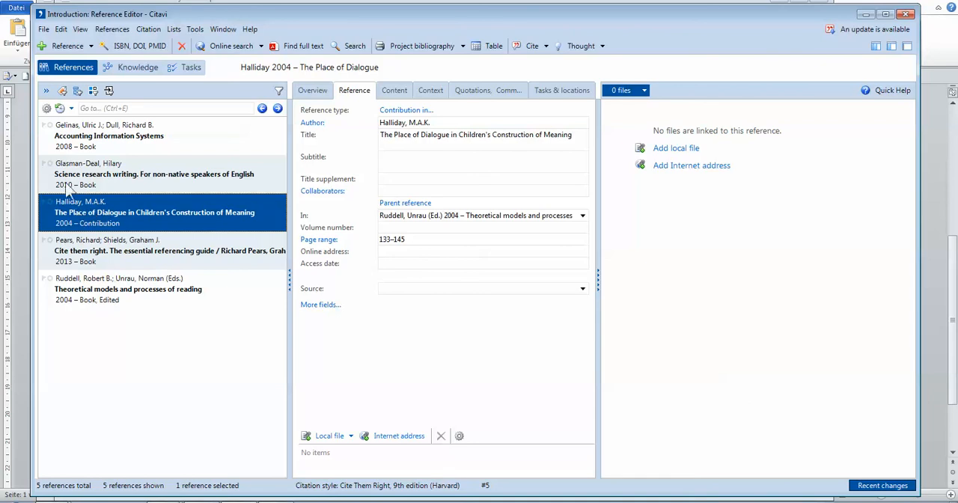
Choose the Cite Them Right, 9th edition (Harvard) citation style and show the current reference in that style.
left_click(158, 32)
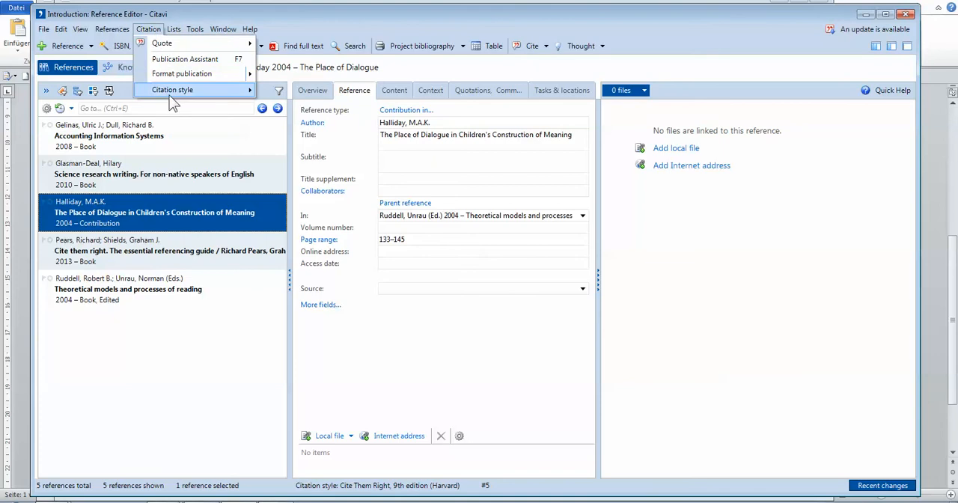
mouse_move(176, 91)
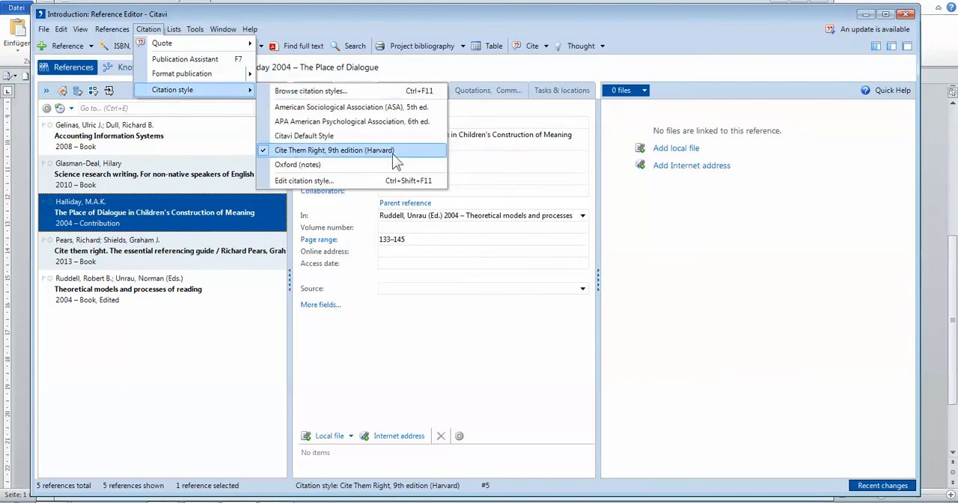
left_click(390, 152)
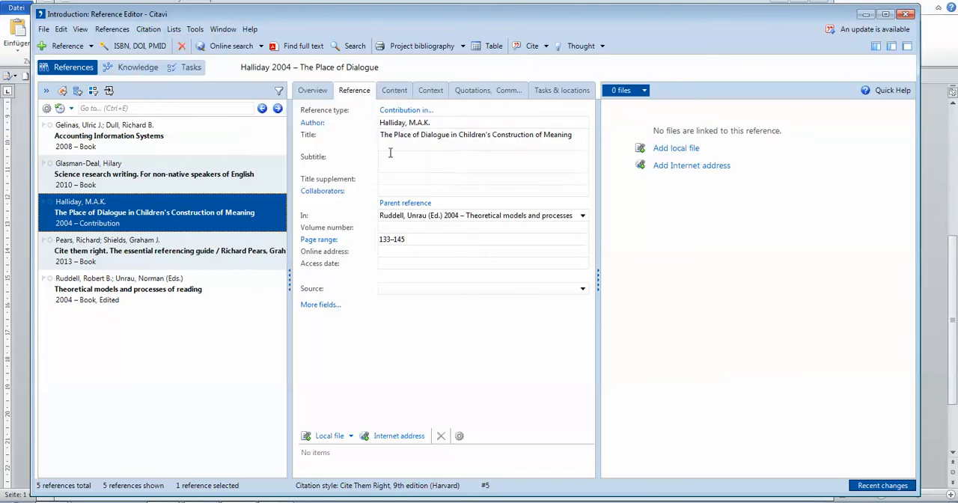
left_click(79, 30)
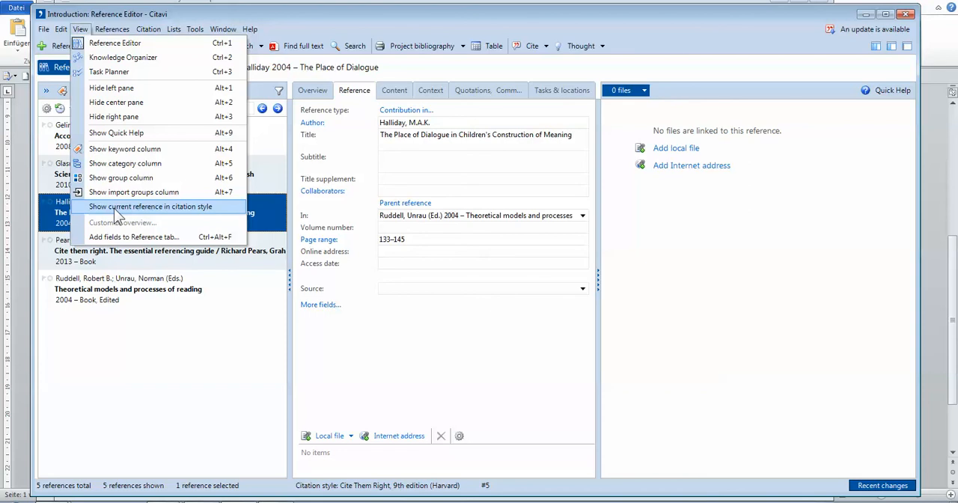
left_click(118, 206)
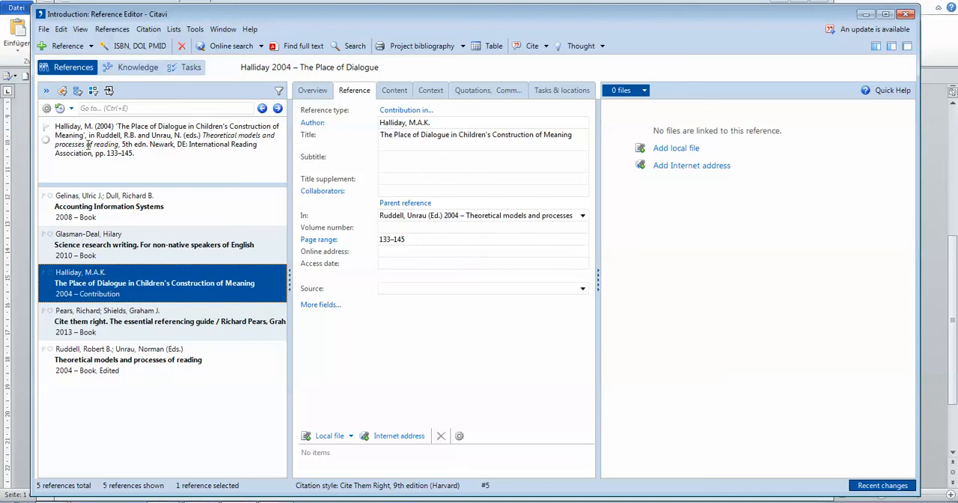
Hide the current reference's citation-style preview, mark the "E-Materials" topic in the Word outline, and return to Citavi.
left_click(80, 29)
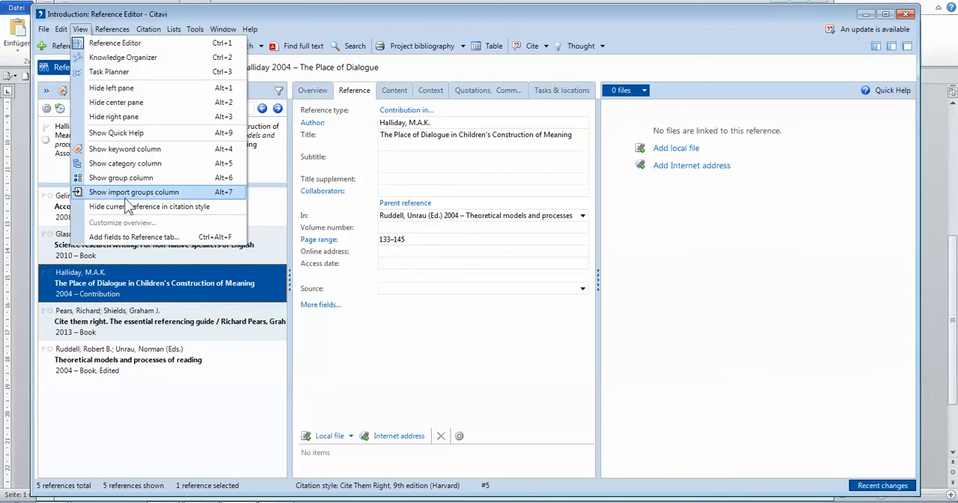
left_click(131, 208)
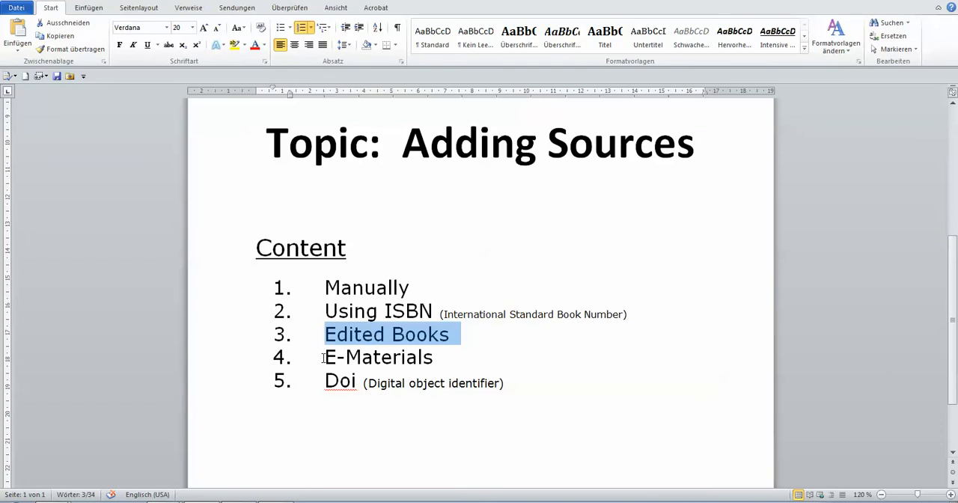
left_click_drag(323, 357, 405, 358)
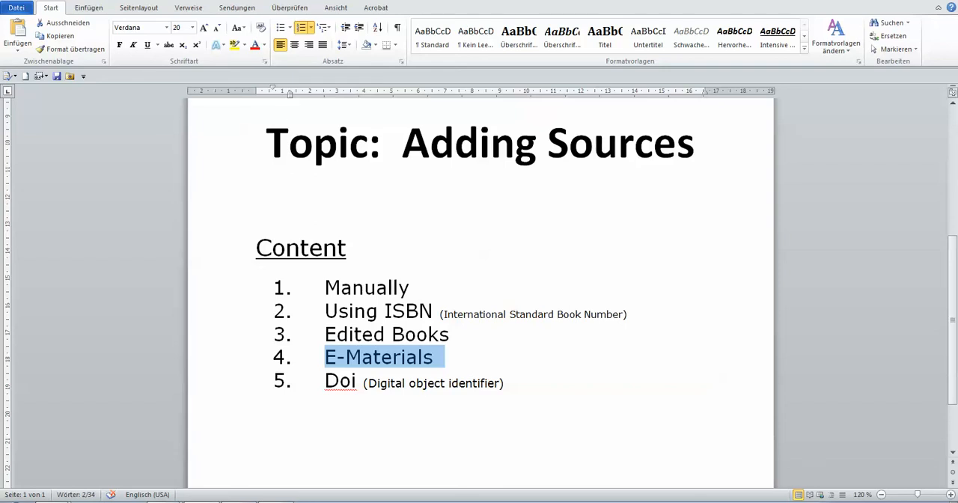
key("alt+Tab")
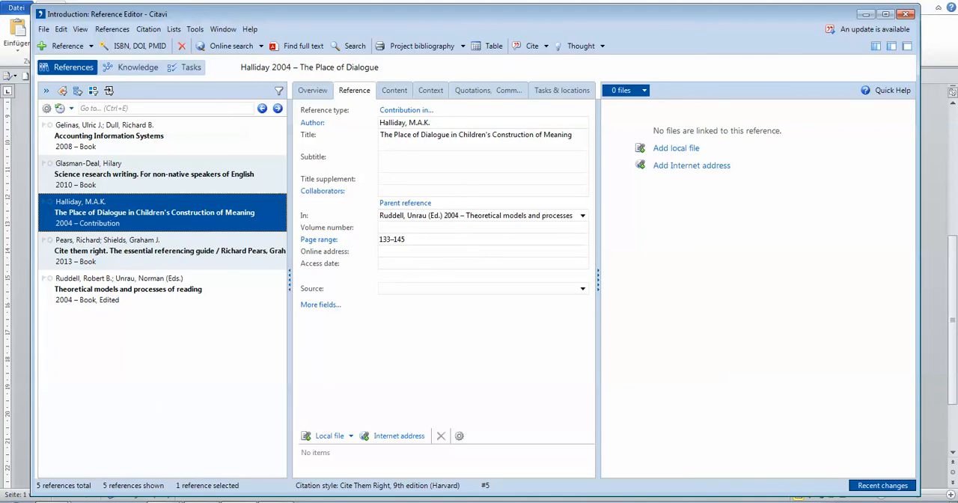
Open the PDF FILES folder inside 6.4 CITAVI Workshop and arrange its window so Citavi's reference list stays uncovered.
left_click(60, 502)
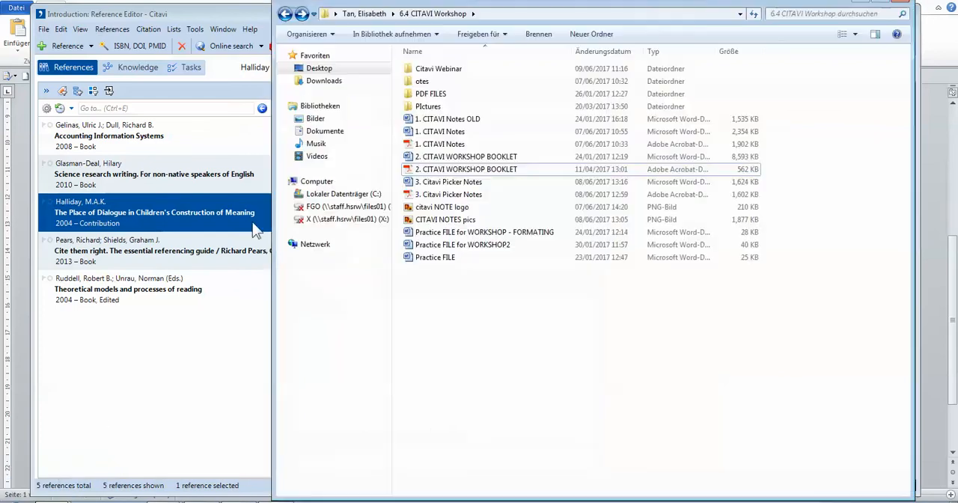
double_click(430, 94)
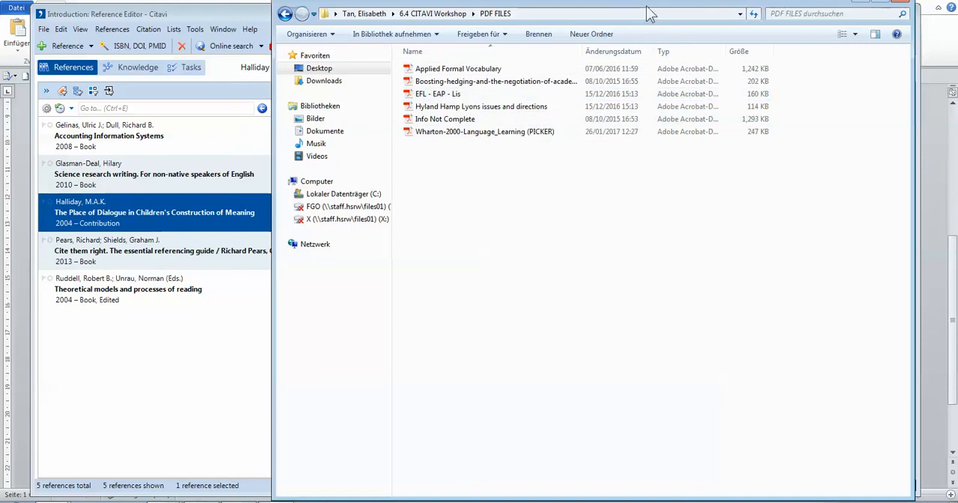
left_click_drag(641, 5, 654, 23)
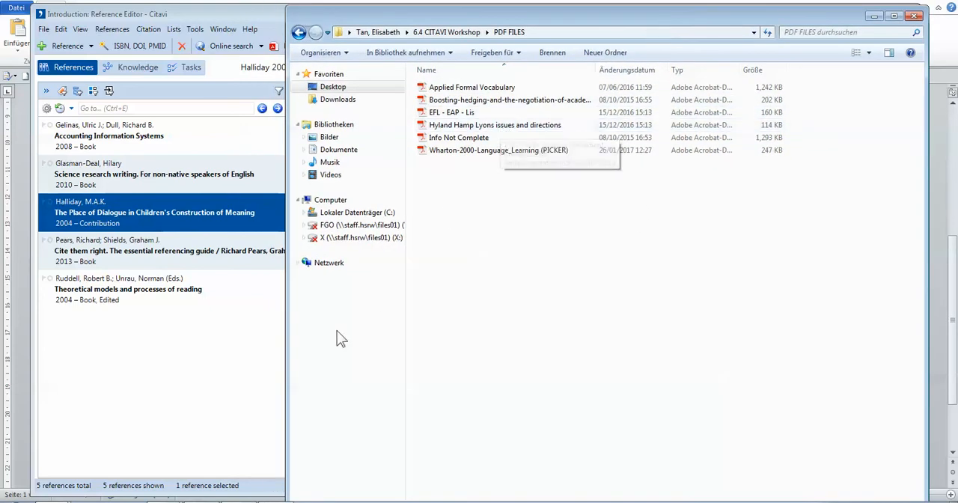
left_click_drag(216, 13, 188, 15)
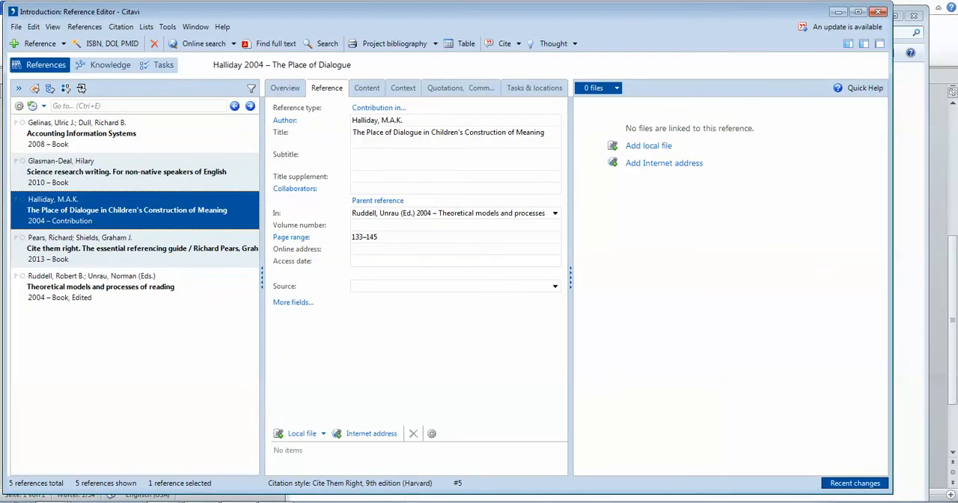
mouse_move(30, 495)
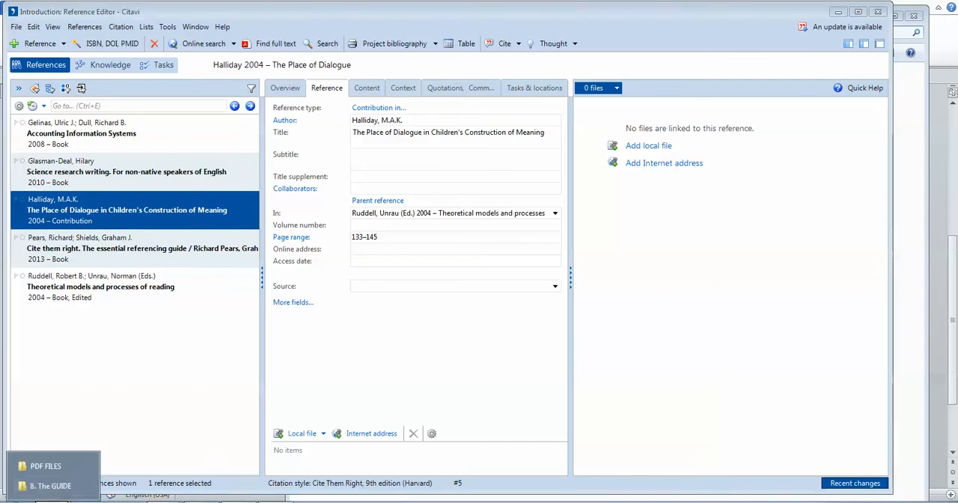
left_click(34, 464)
left_click_drag(536, 15, 557, 12)
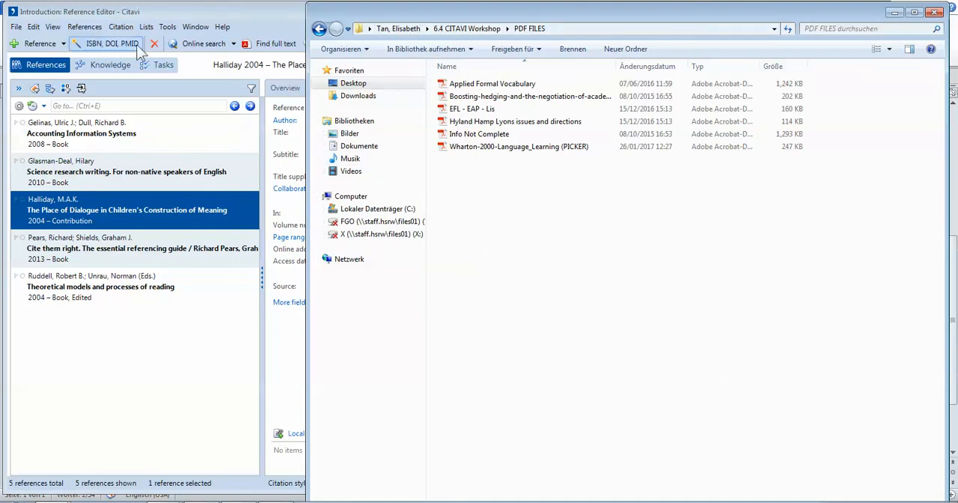
mouse_move(585, 21)
left_mouse_down()
mouse_move(588, 45)
mouse_move(574, 26)
left_mouse_up()
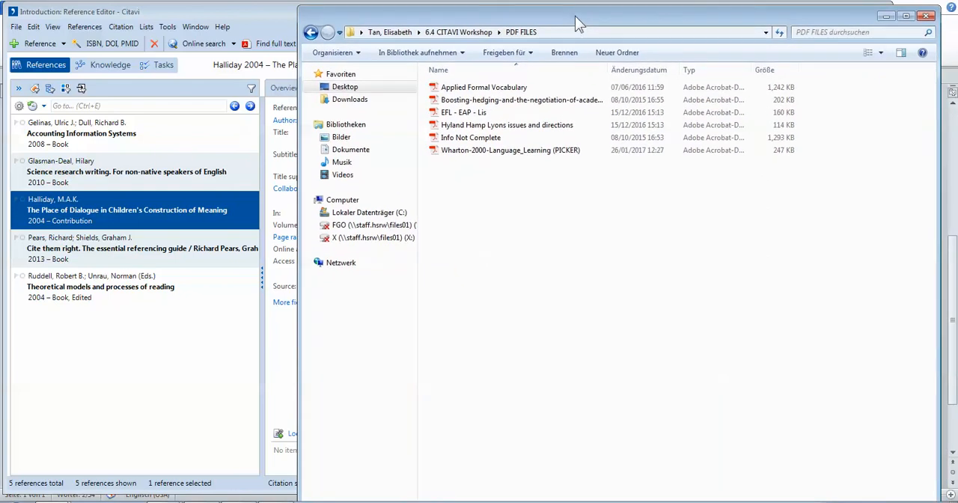
Import the PDF "Hyland Hamp Lyons issues and directions" from the folder into the Citavi reference list.
left_click(491, 127)
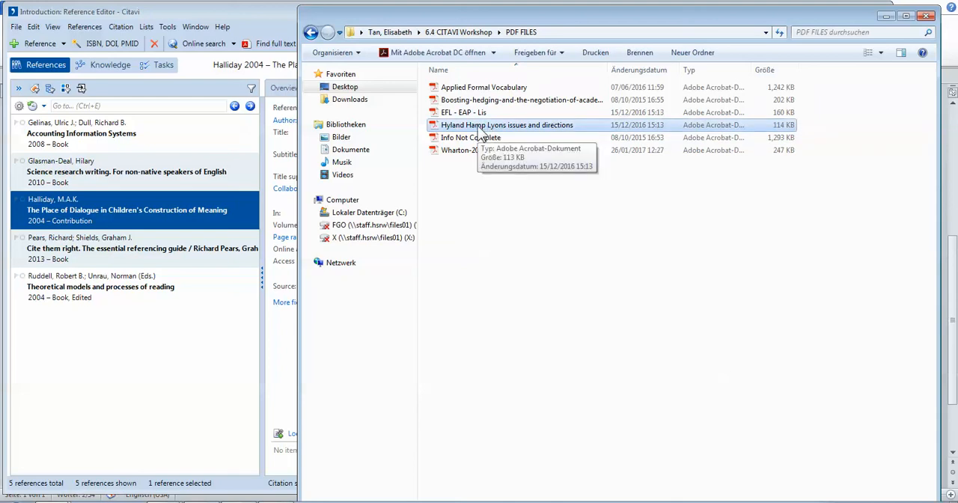
left_click_drag(483, 131, 125, 395)
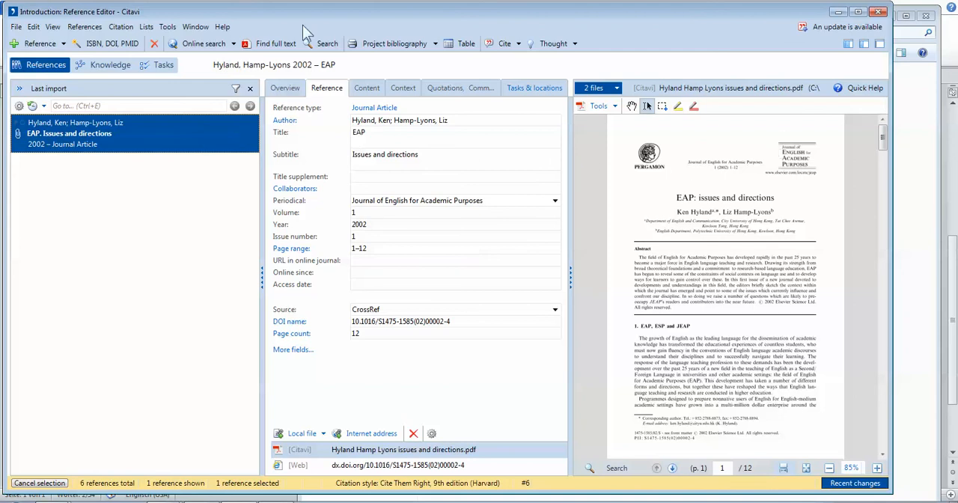
Skim the imported article in the PDF preview and collapse the preview pane.
left_click_drag(214, 15, 227, 17)
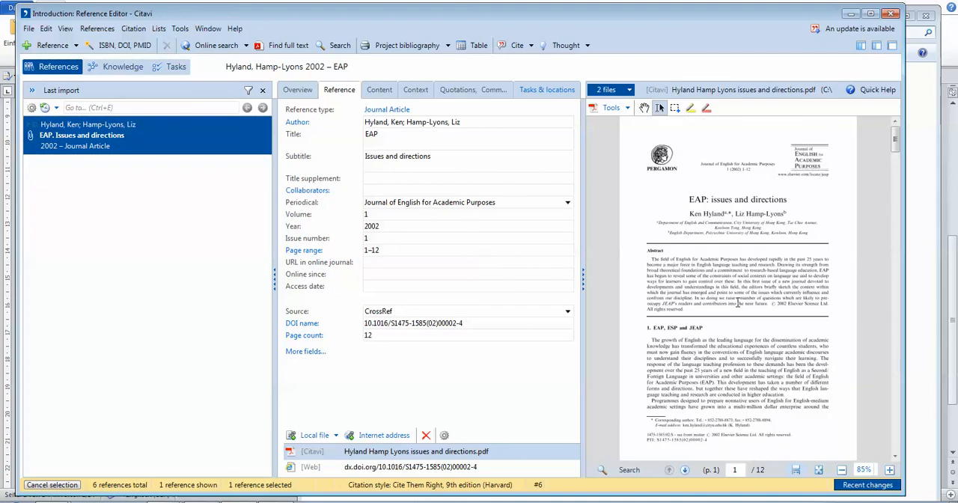
scroll(738, 303, "down", 5)
scroll(722, 245, "up", 5)
left_click(583, 277)
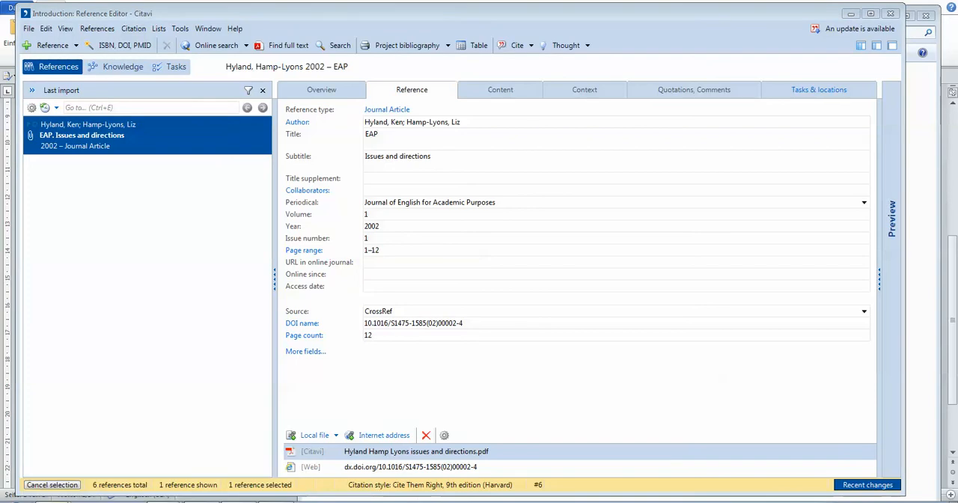
Open the original article PDF in Acrobat, mark its full title on the first page, and return to Citavi.
left_click(54, 473)
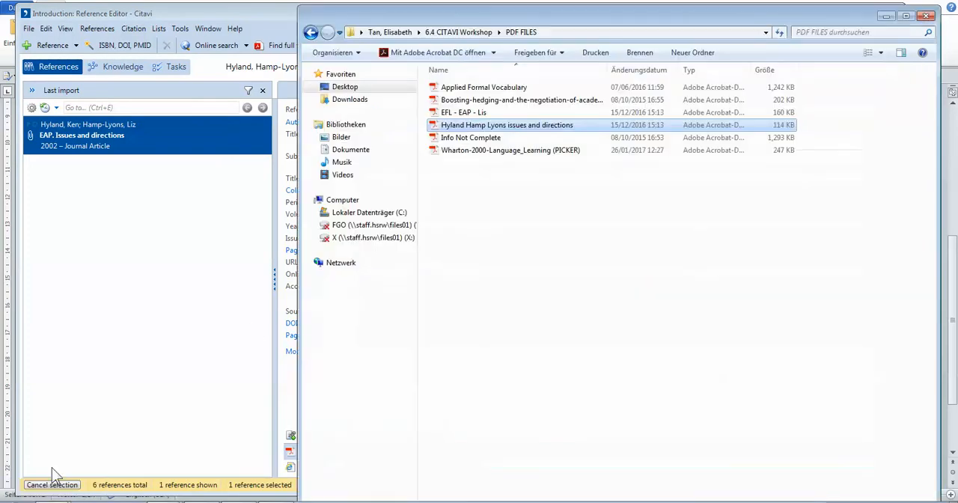
double_click(516, 126)
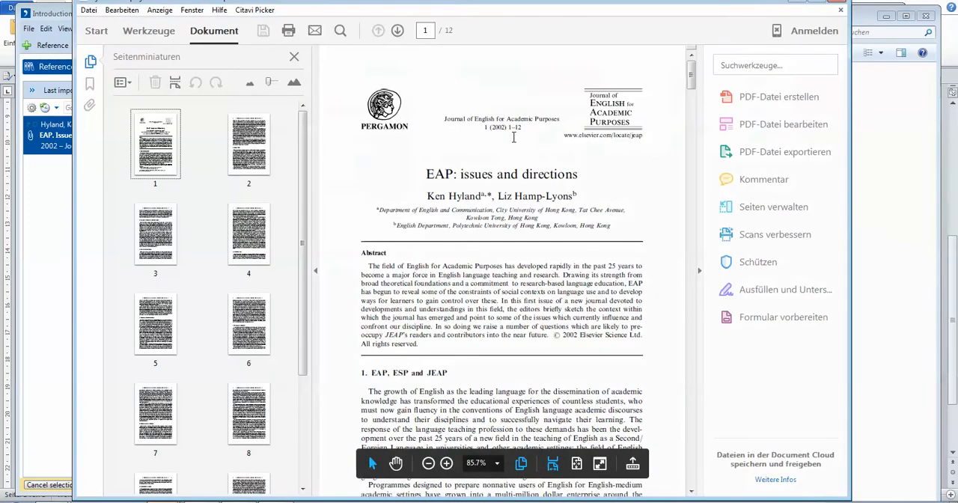
left_click_drag(420, 176, 582, 180)
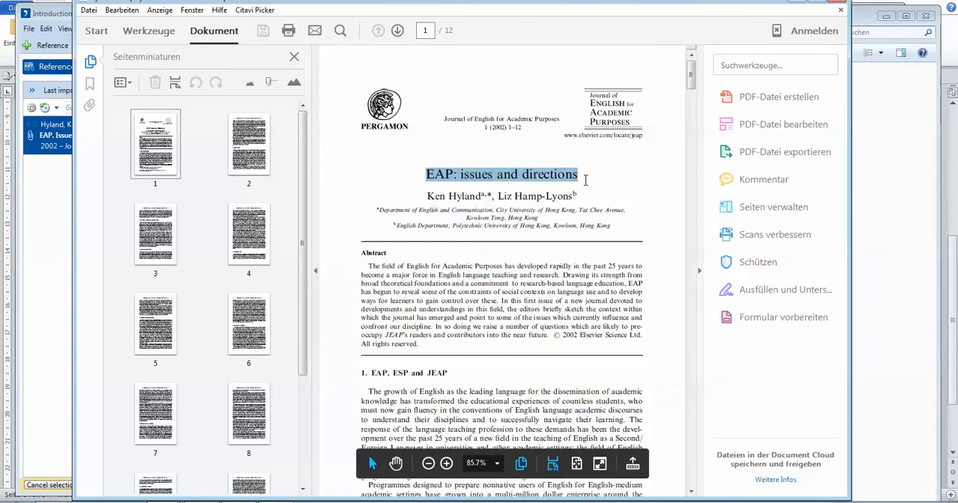
left_click(34, 272)
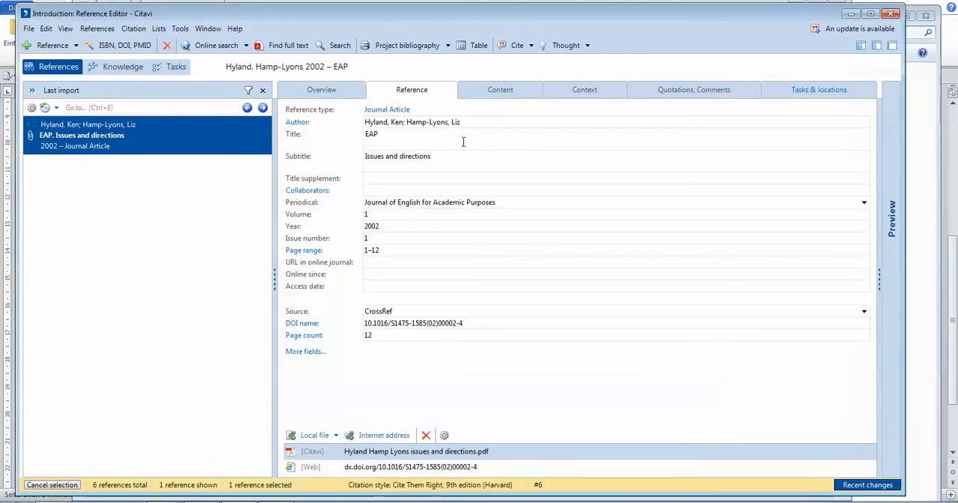
Move the subtitle into the title field after a colon so the title reads "EAP: Issues and directions".
left_click_drag(460, 157, 358, 165)
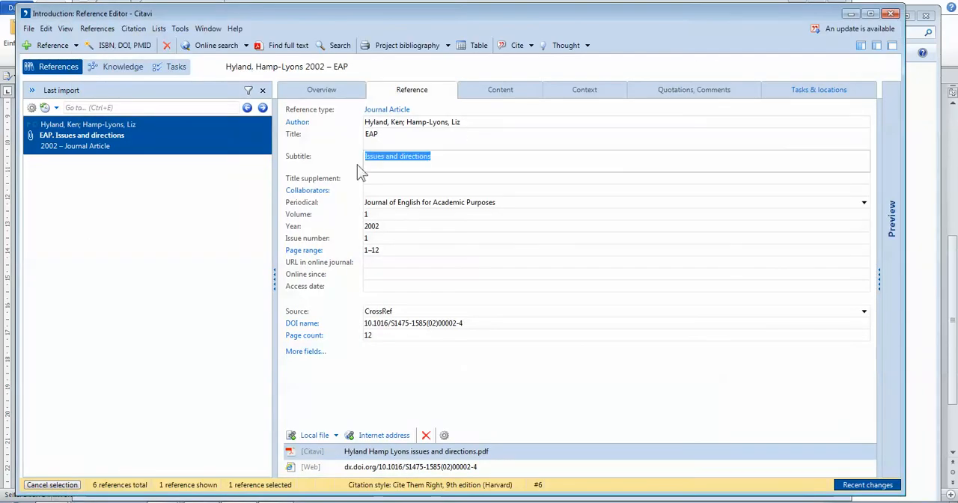
key("ctrl+x")
left_click(386, 137)
type(":")
key("ctrl+v")
left_click(416, 179)
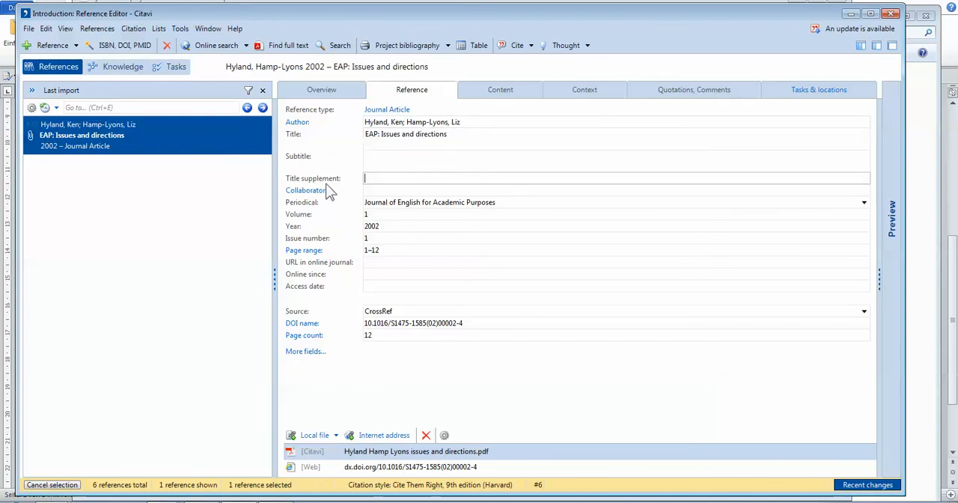
left_click(400, 162)
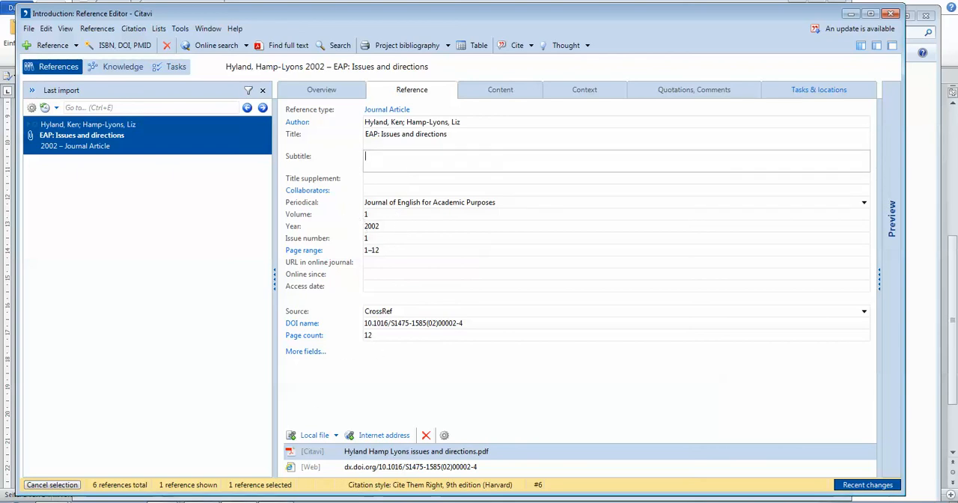
Check the journal name, volume, year and page range on the article PDF's first page and return to Citavi.
left_click(164, 502)
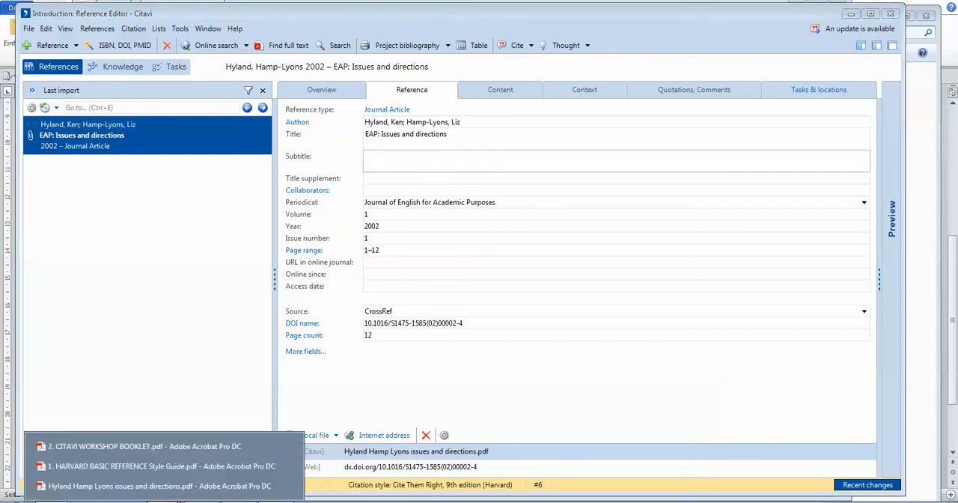
left_click(142, 487)
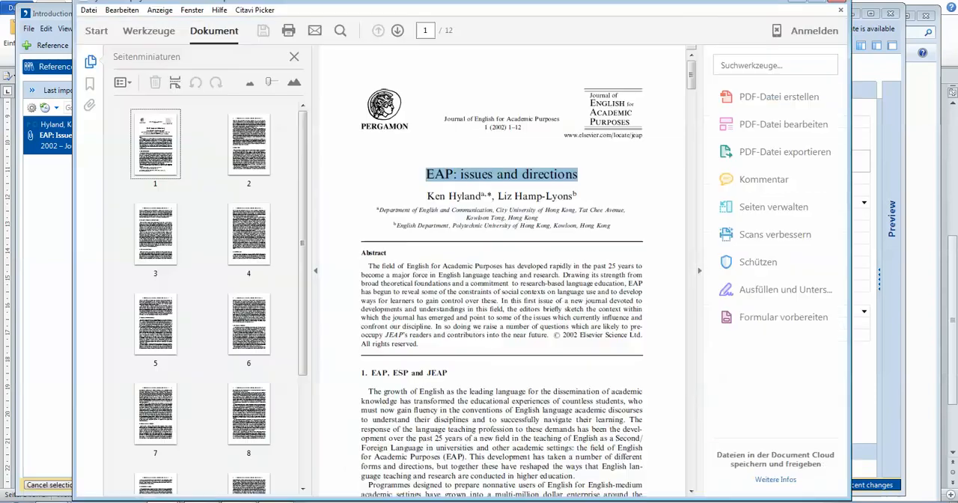
left_click(699, 270)
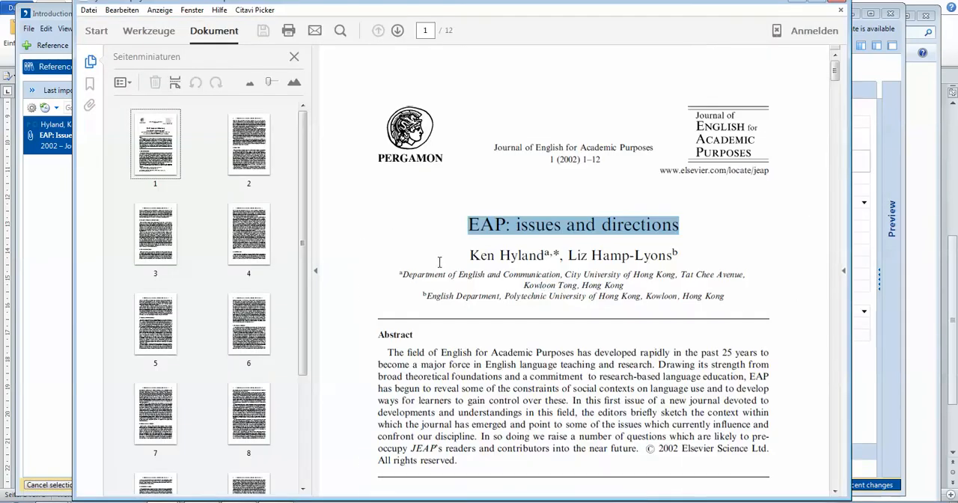
left_click(315, 274)
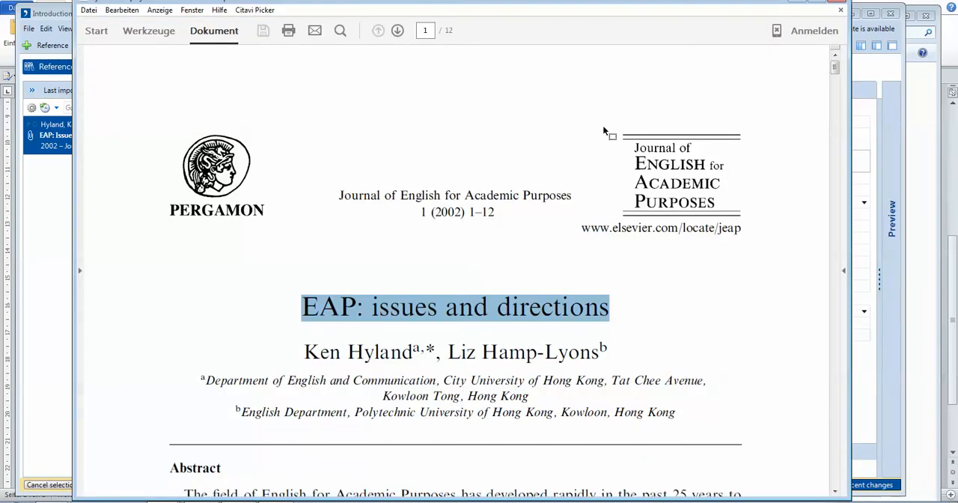
left_click_drag(632, 141, 736, 241)
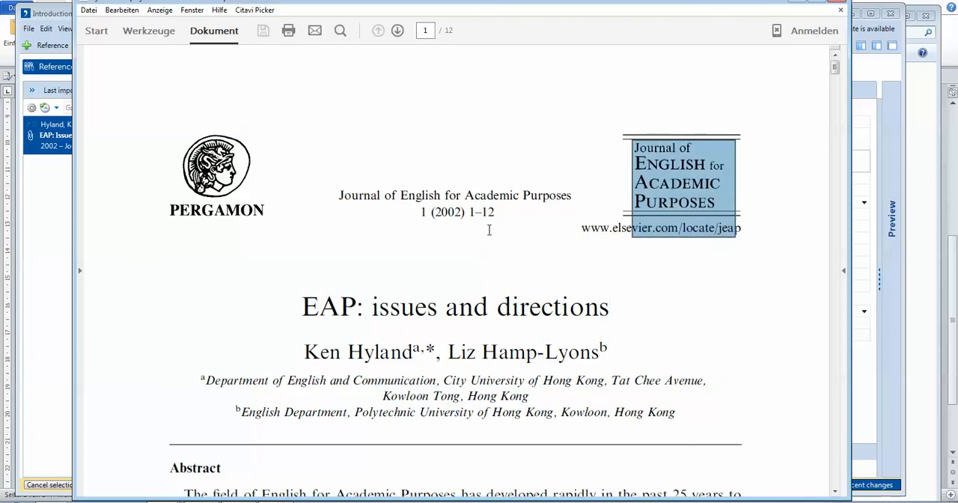
left_click_drag(331, 199, 526, 217)
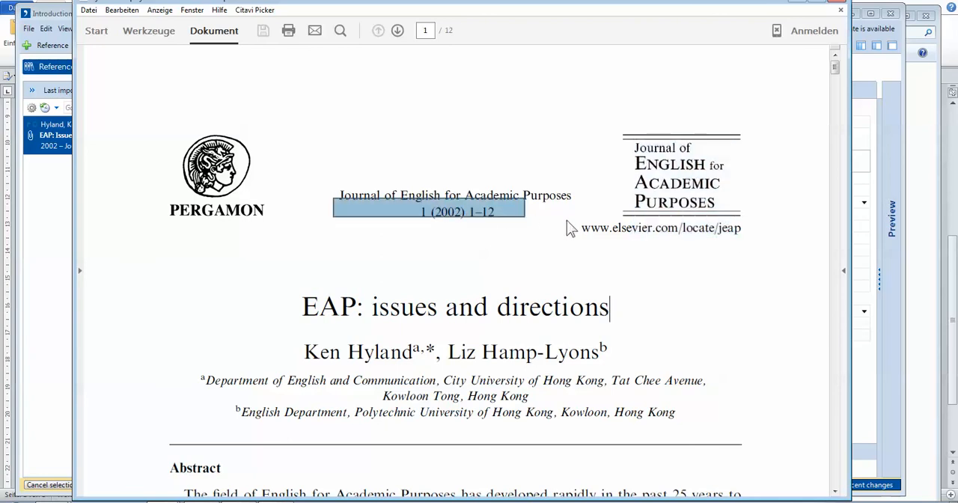
scroll(568, 234, "down", 3)
scroll(585, 222, "up", 2)
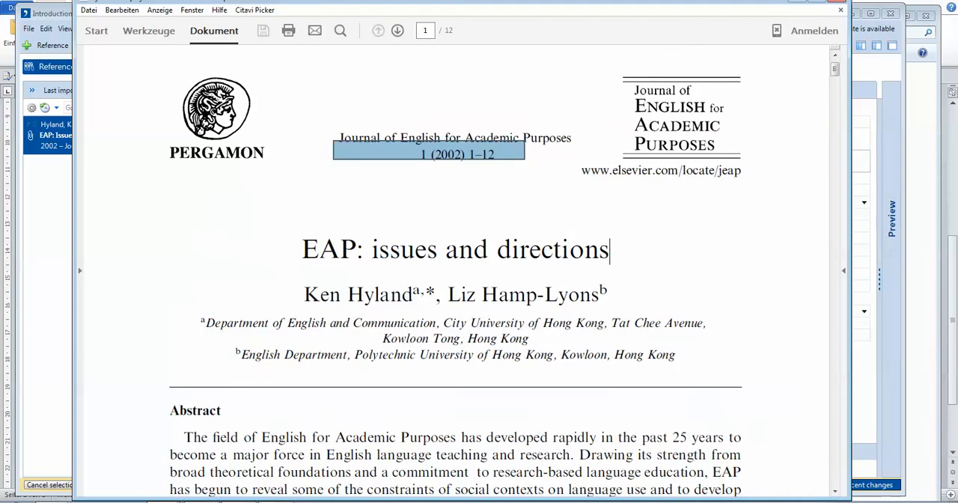
left_click(797, 1)
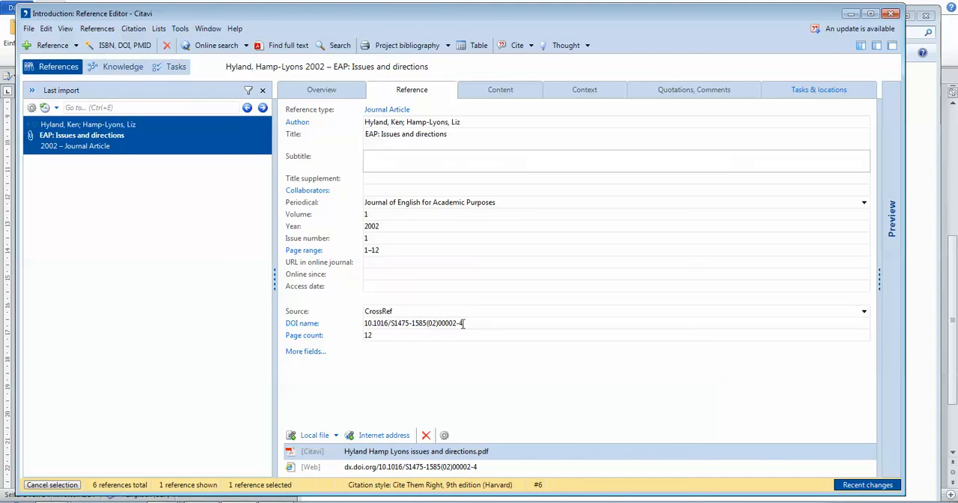
Examine the imported article's DOI name, its attached PDF file and its DOI web link.
left_click_drag(470, 324, 380, 324)
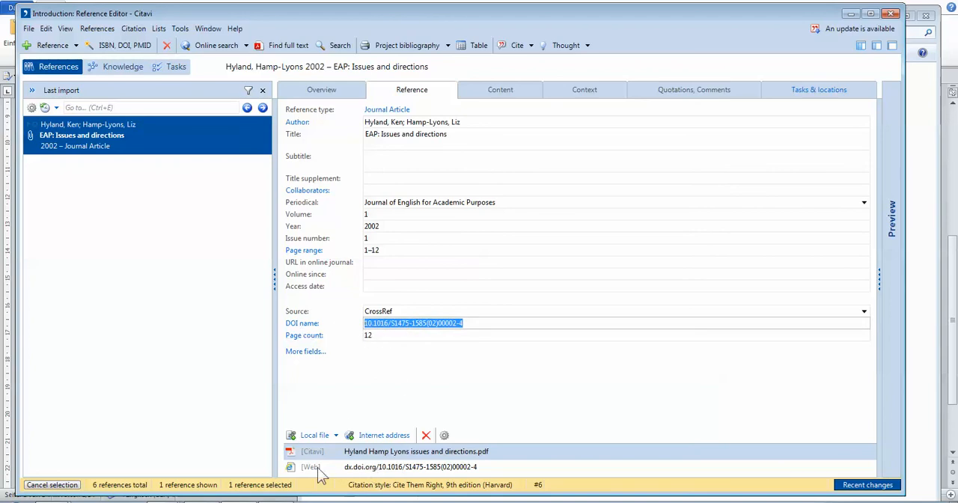
left_click(440, 451)
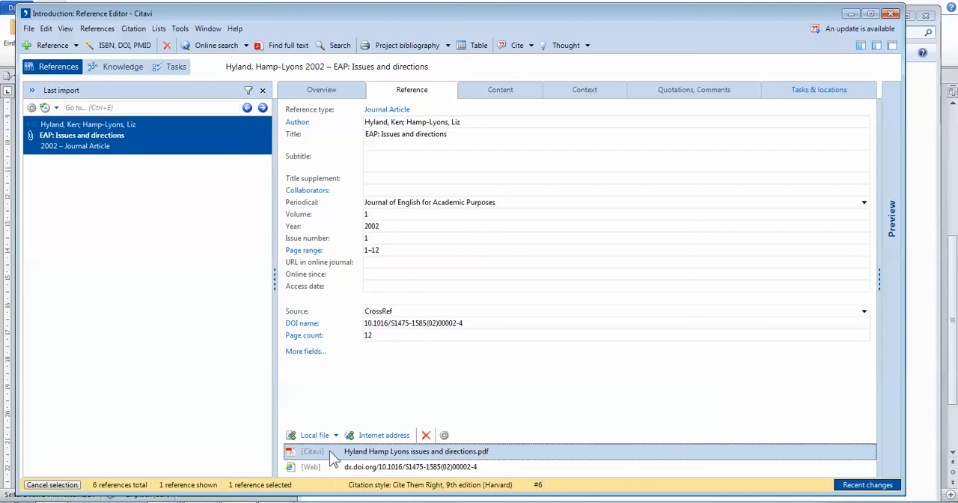
left_click(449, 463)
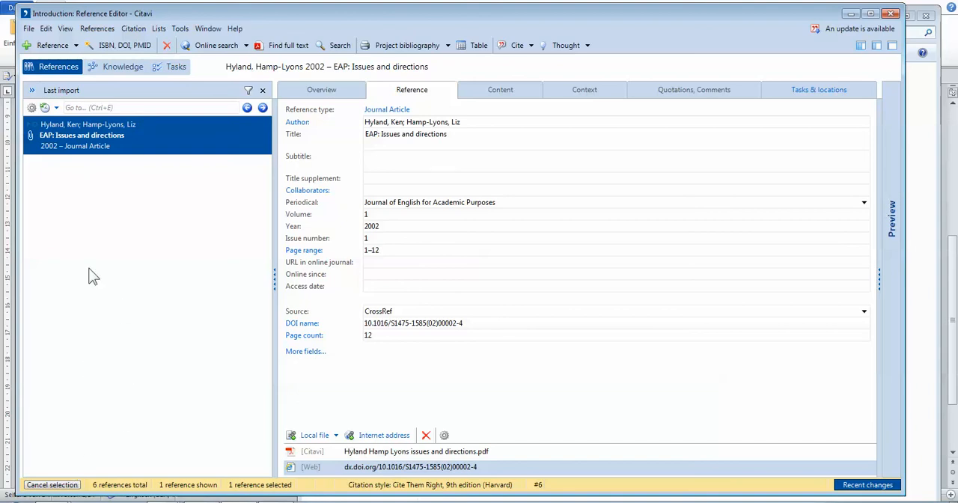
Cancel the last-import selection to list all references and select the book "Accounting Information Systems".
left_click(59, 487)
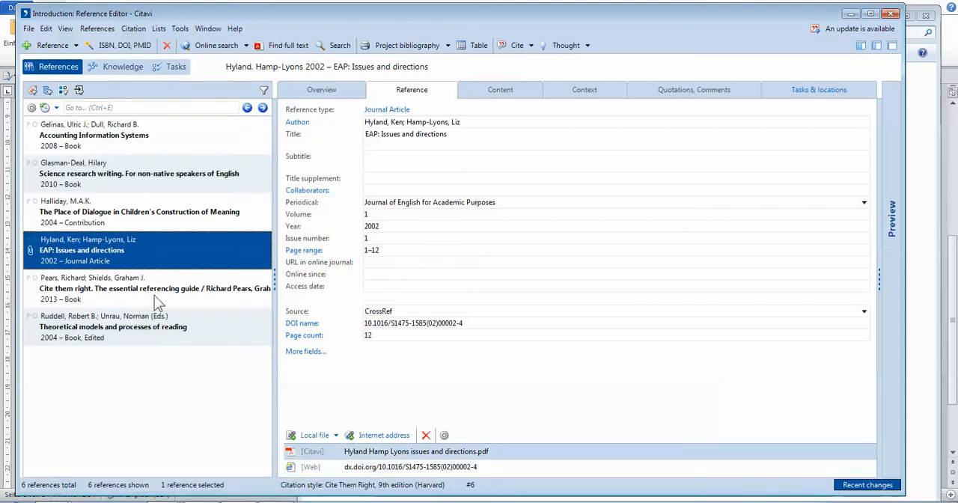
left_click(178, 133)
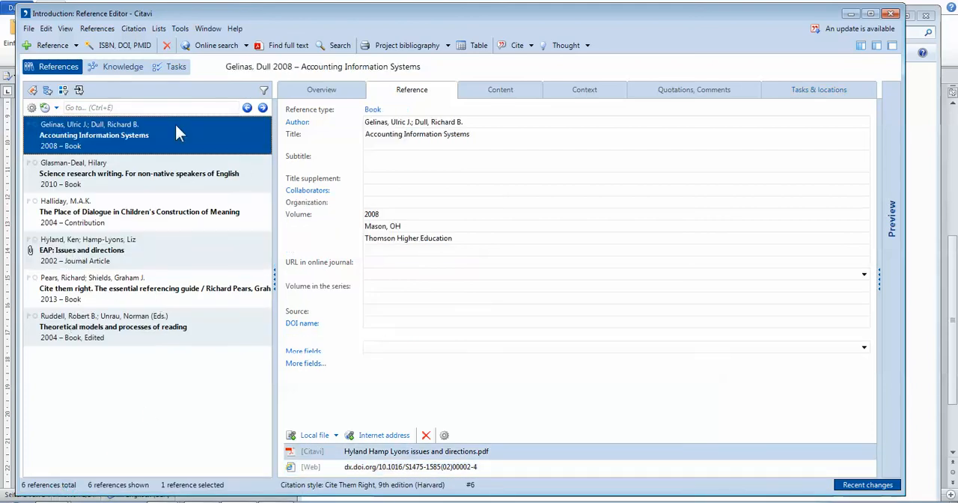
Check the listed references for attachments and preview the PDF attached to the journal article "EAP: Issues and directions".
left_click(178, 181)
left_click(180, 216)
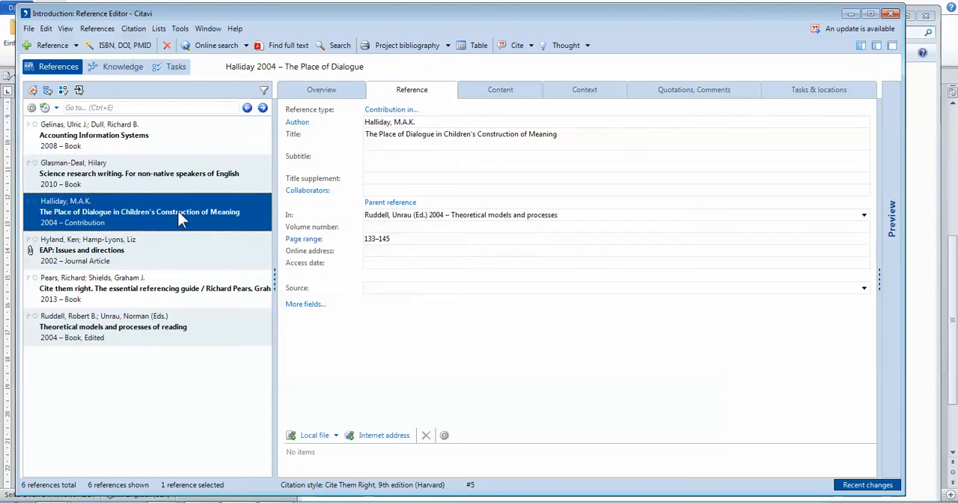
left_click(181, 260)
left_click(173, 281)
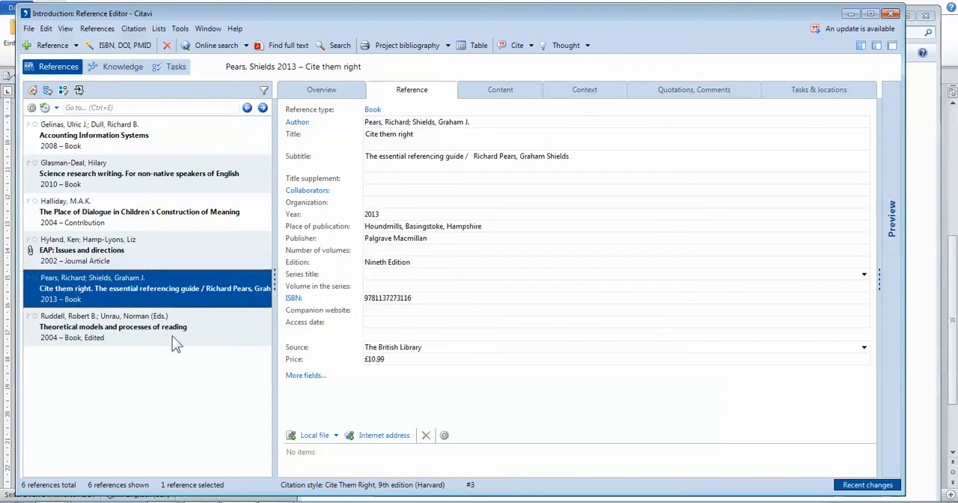
left_click(175, 343)
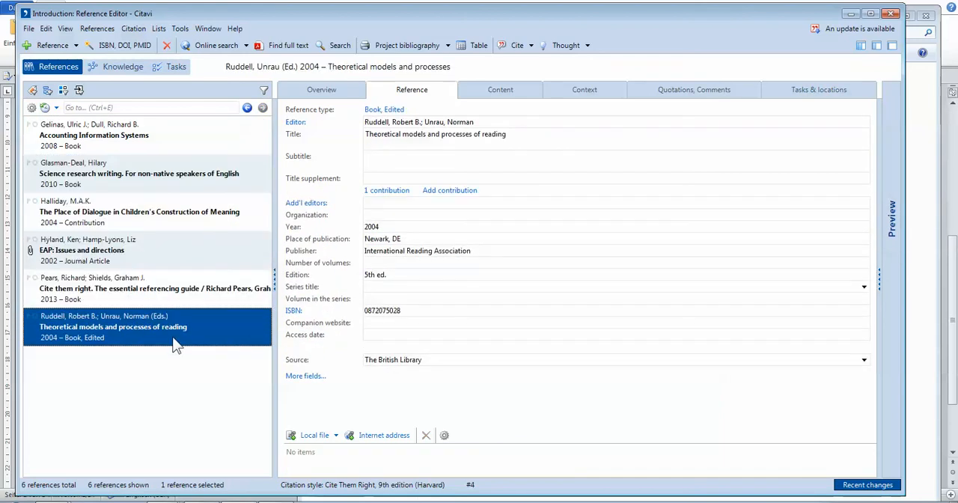
left_click(38, 265)
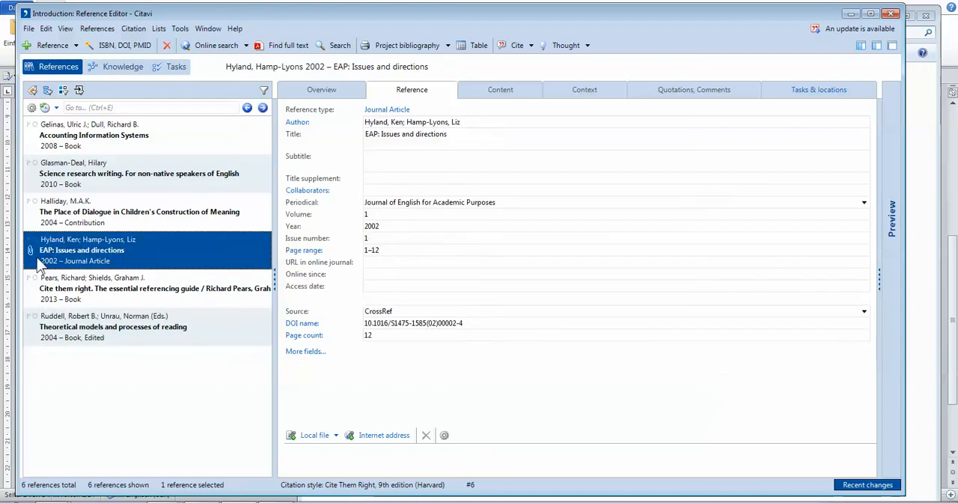
left_click(30, 251)
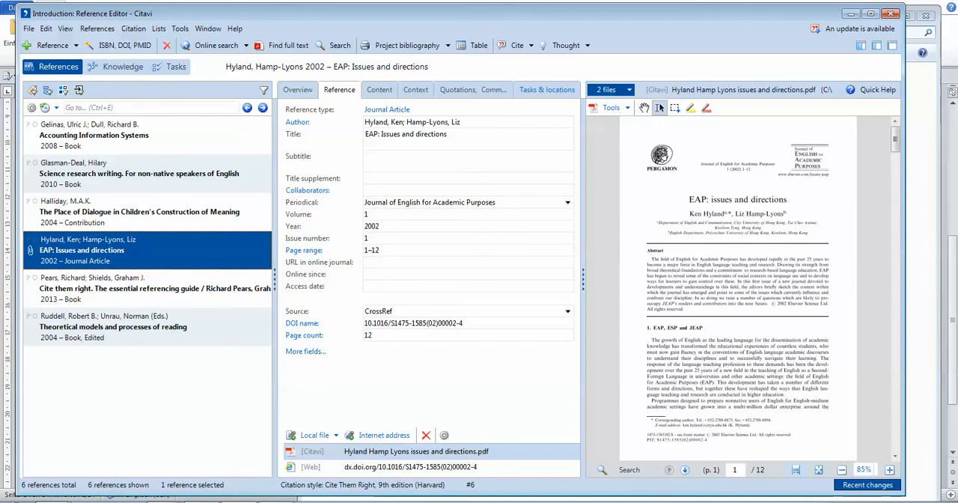
Import the PDF "Info Not Complete" from the PDF FILES folder into the Citavi project as a new reference.
mouse_move(59, 494)
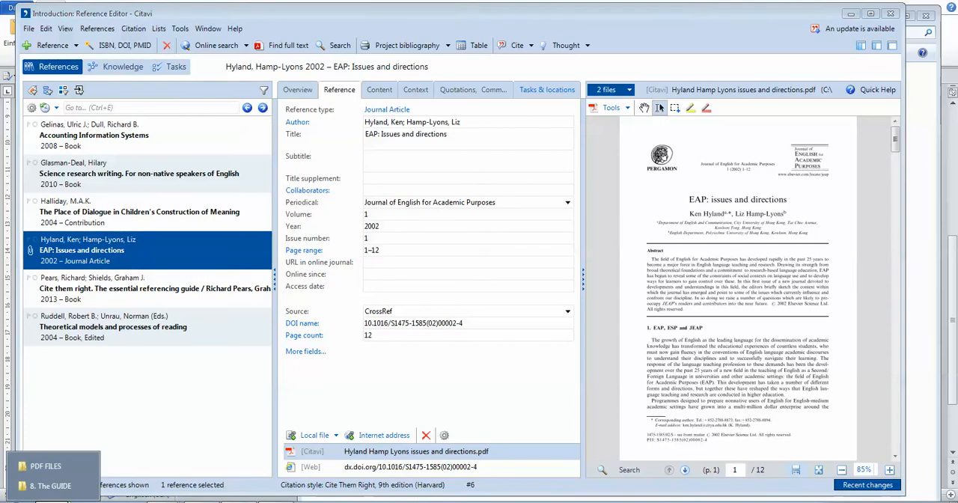
left_click(52, 470)
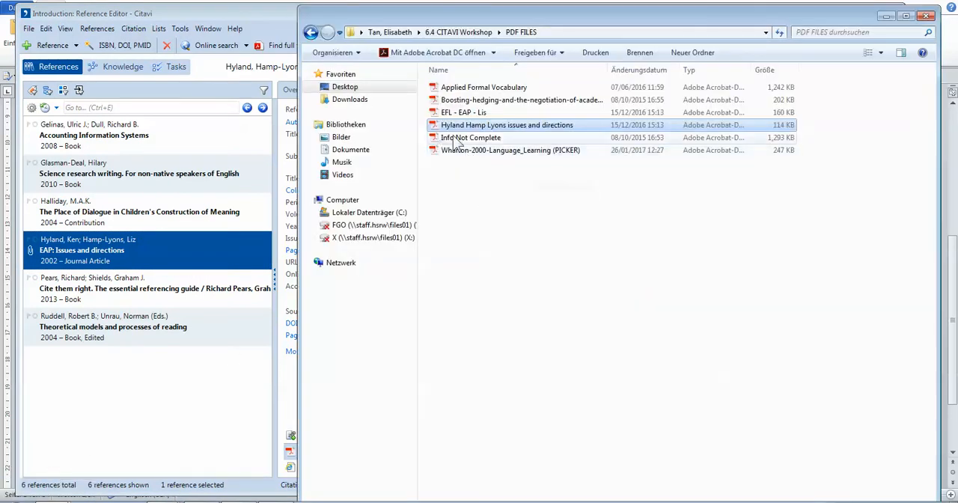
left_click(492, 143)
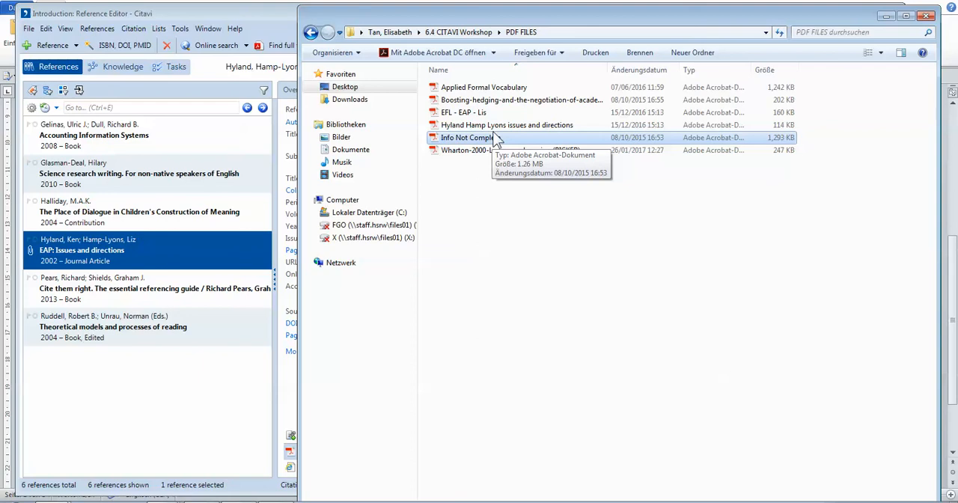
left_click_drag(504, 140, 243, 380)
left_click_drag(134, 421, 128, 401)
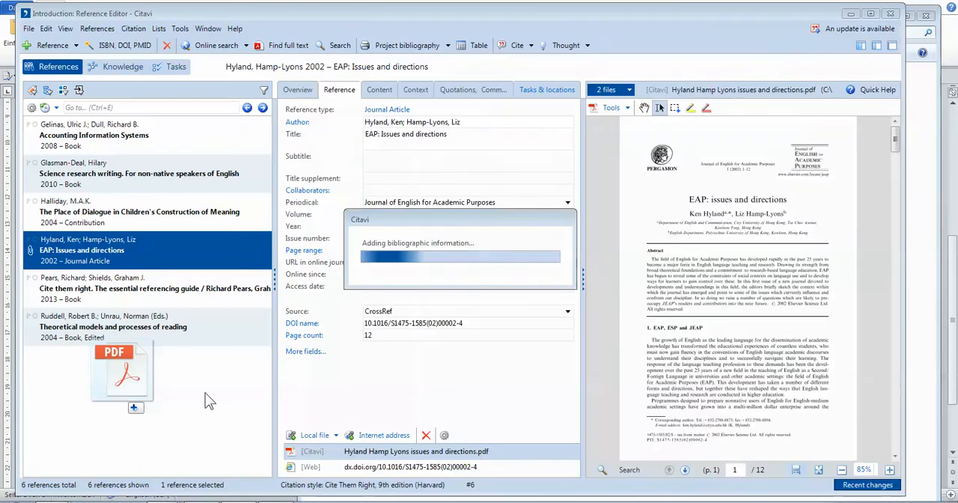
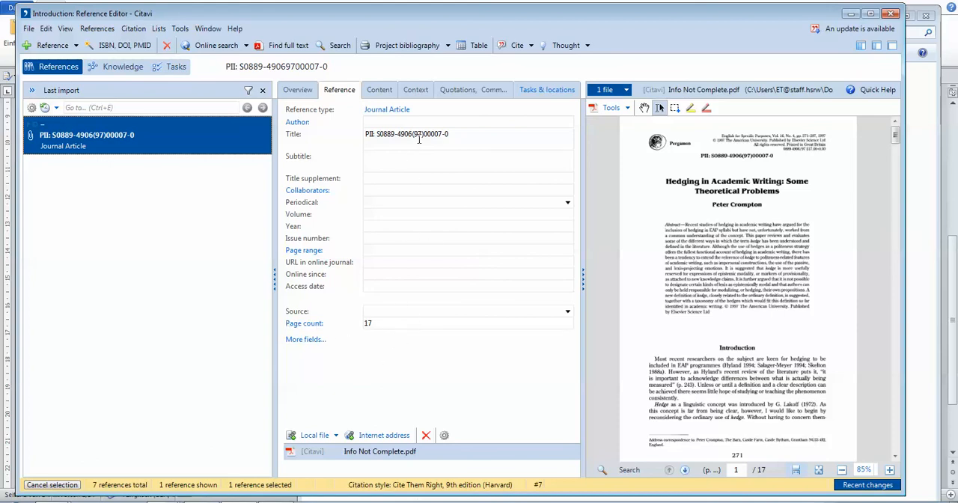
Add the article's author to the imported reference, entering the last and first name given on the PDF's title page.
left_click(469, 133)
left_click(451, 122)
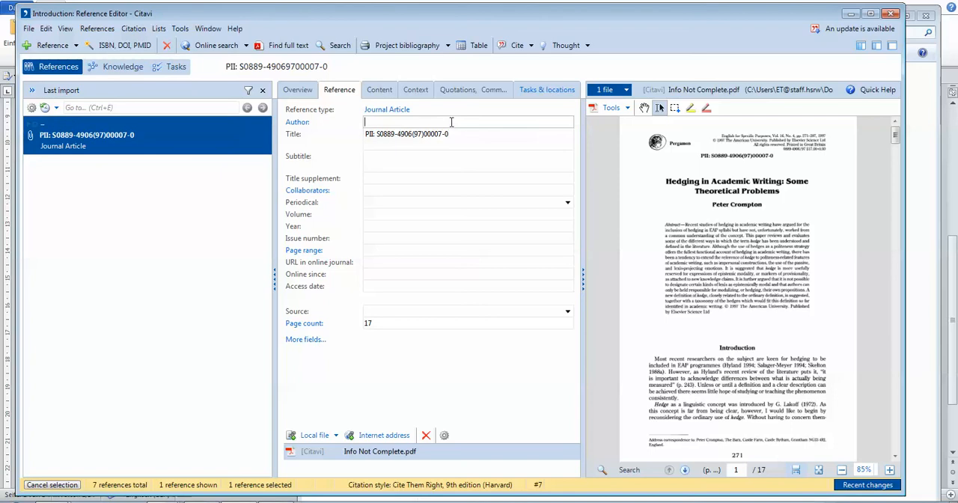
left_click(298, 124)
left_click_drag(531, 124, 492, 259)
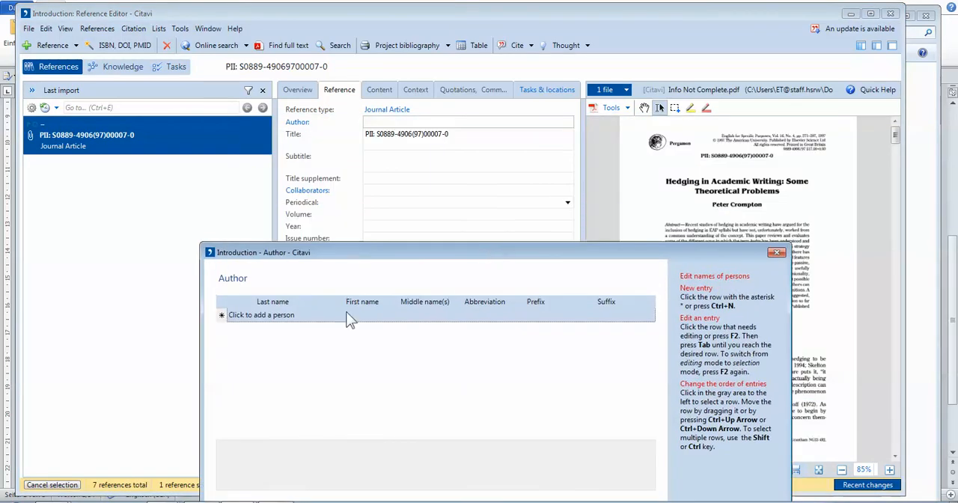
left_click(300, 315)
type("C")
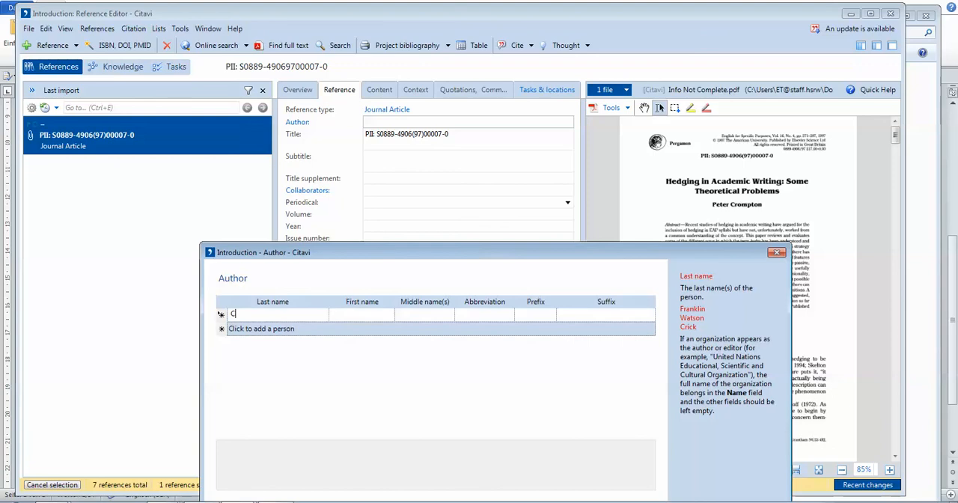
type("rompton")
left_click(362, 319)
type("TPeter")
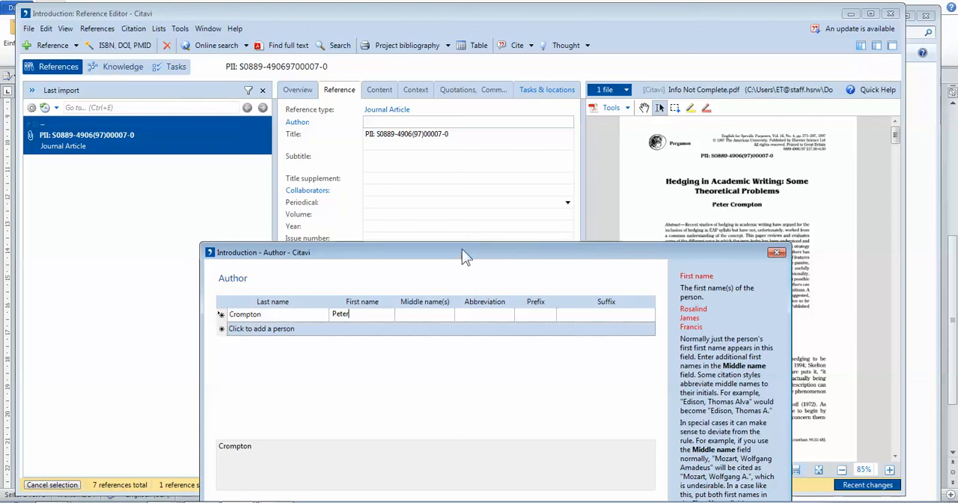
left_click_drag(461, 252, 421, 103)
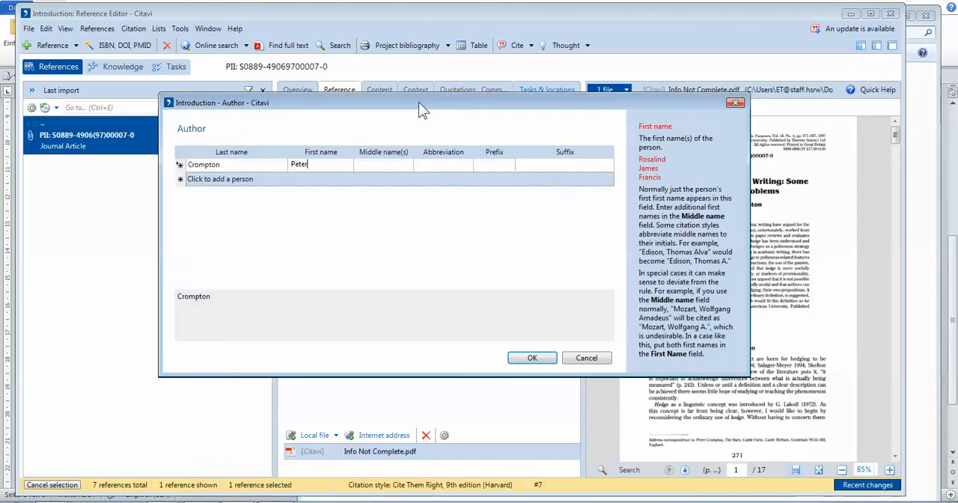
left_click(532, 358)
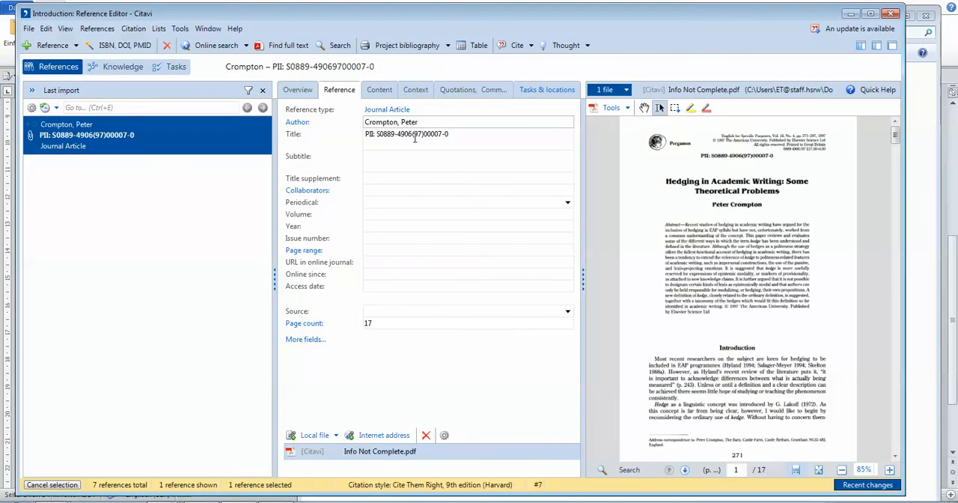
Replace the reference's title with "Hedging in Academic Writing: Some Theoretical Problems".
left_click_drag(462, 136, 348, 136)
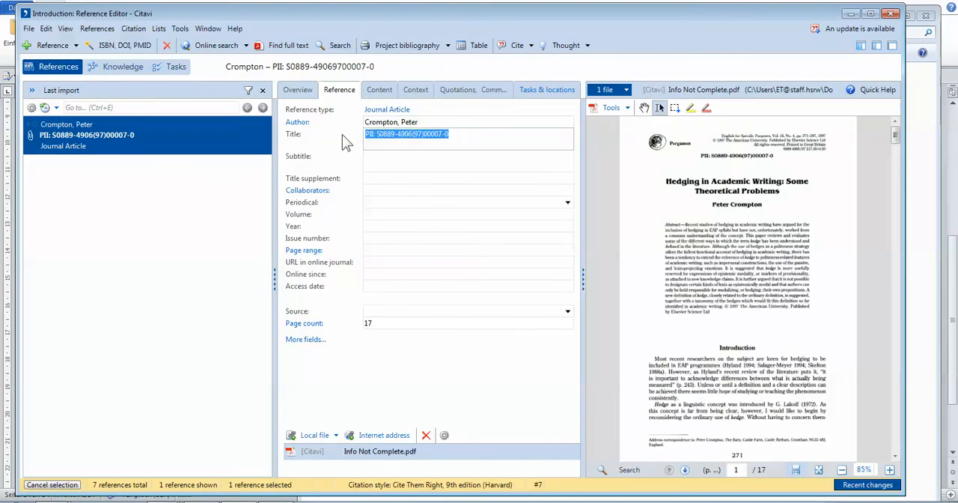
key("Delete")
type("Hedging in")
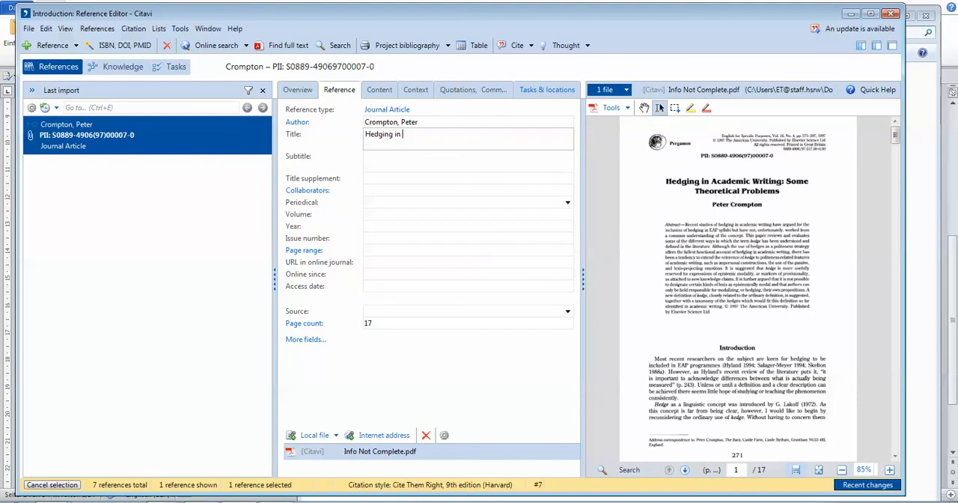
type(" Academic Writing: Some The")
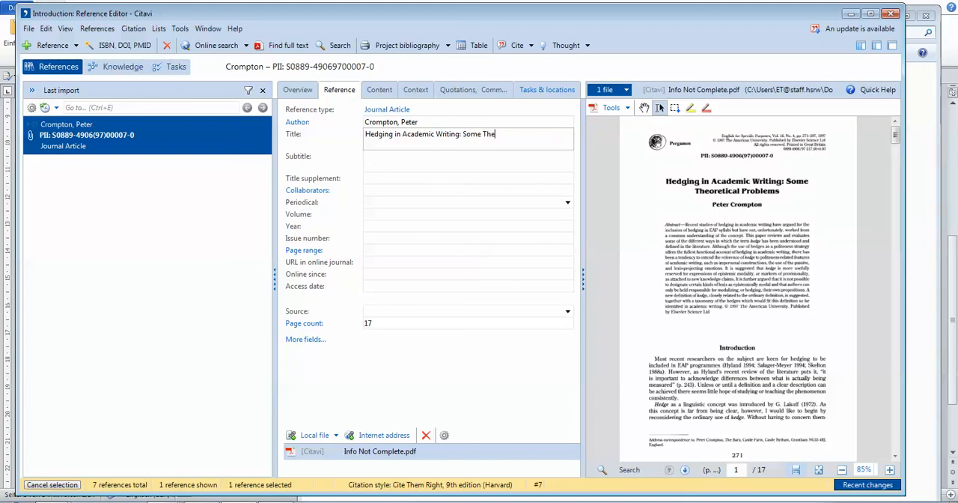
type("oretical Problems")
Enlarge the PDF's publication header to read it and set the periodical to "English for Specific Purposes".
left_click(407, 213)
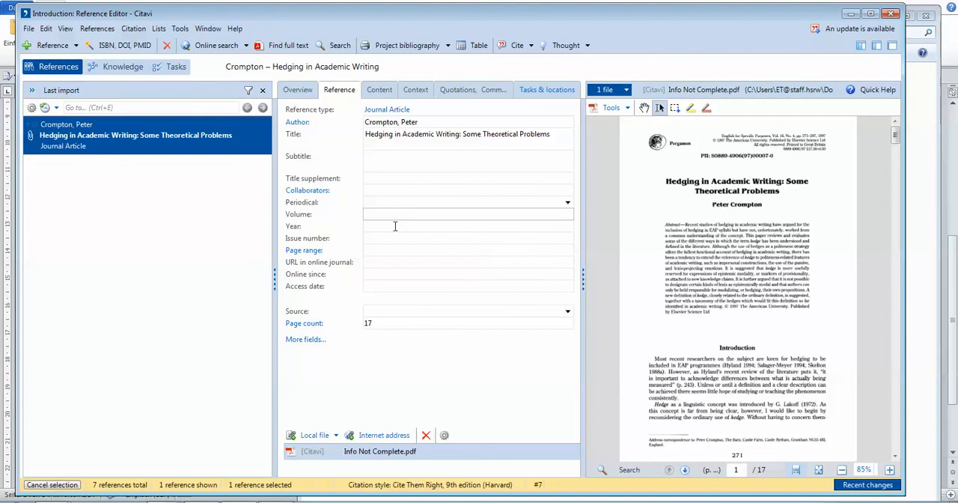
left_click(767, 150)
scroll(764, 174, "up", 5)
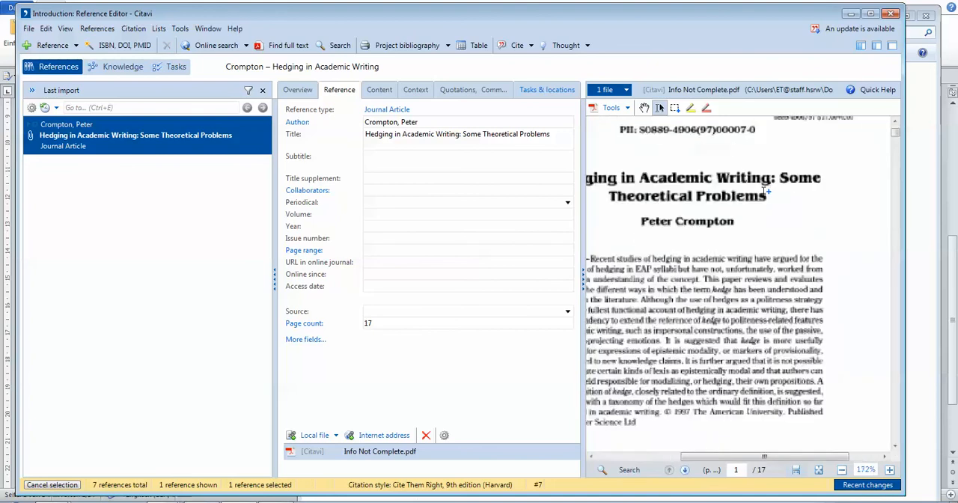
left_click(380, 203)
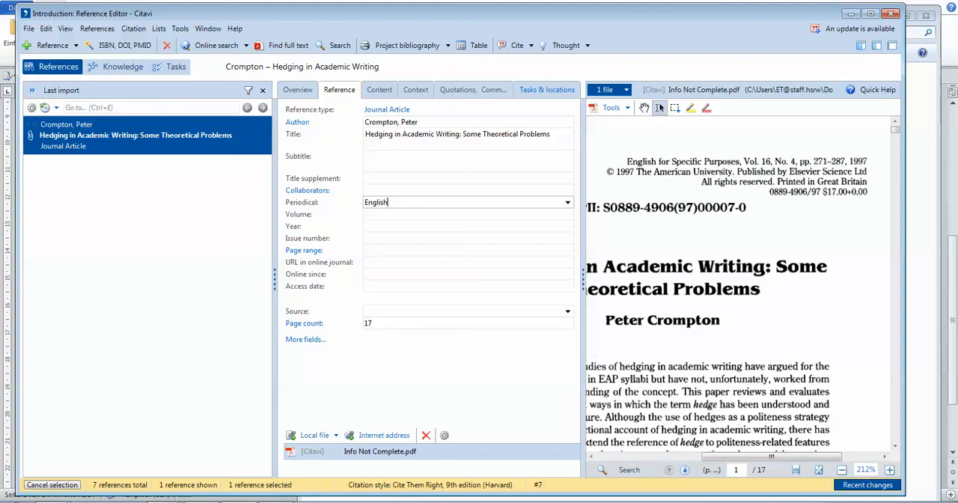
type("English for Specific Purposes")
Set the article's volume to 16, its issue number to 4 and its year to 1997.
left_click(389, 214)
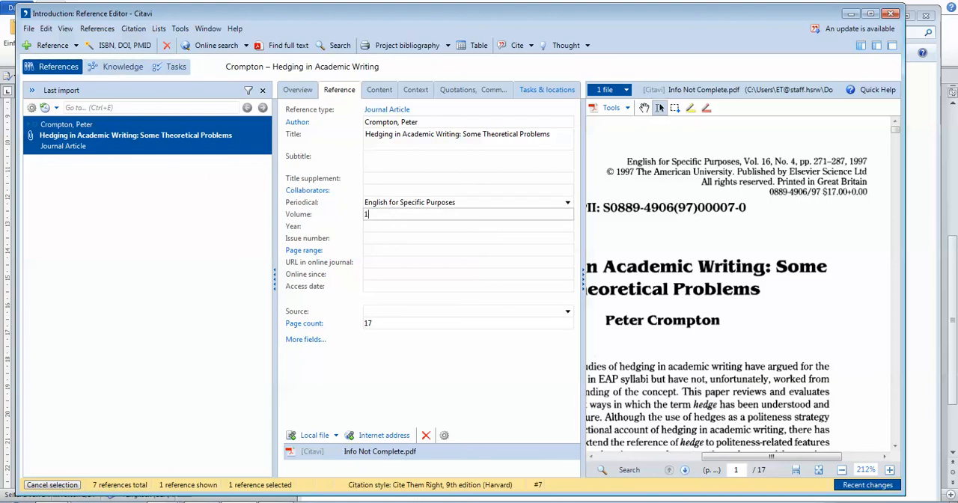
left_click(382, 238)
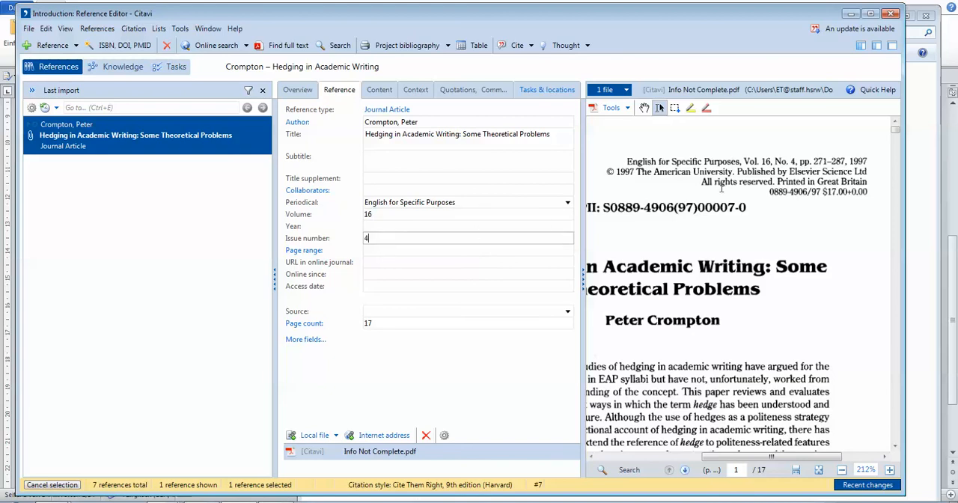
left_click(396, 226)
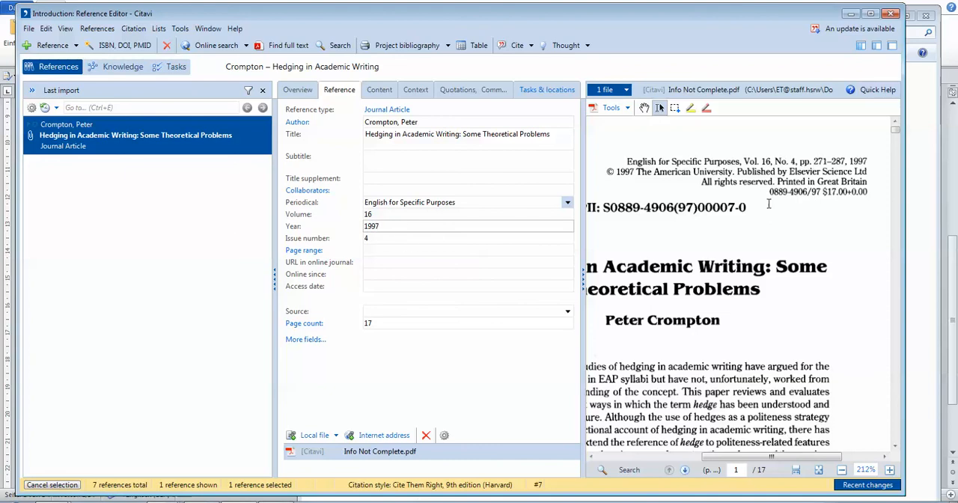
left_click(371, 322)
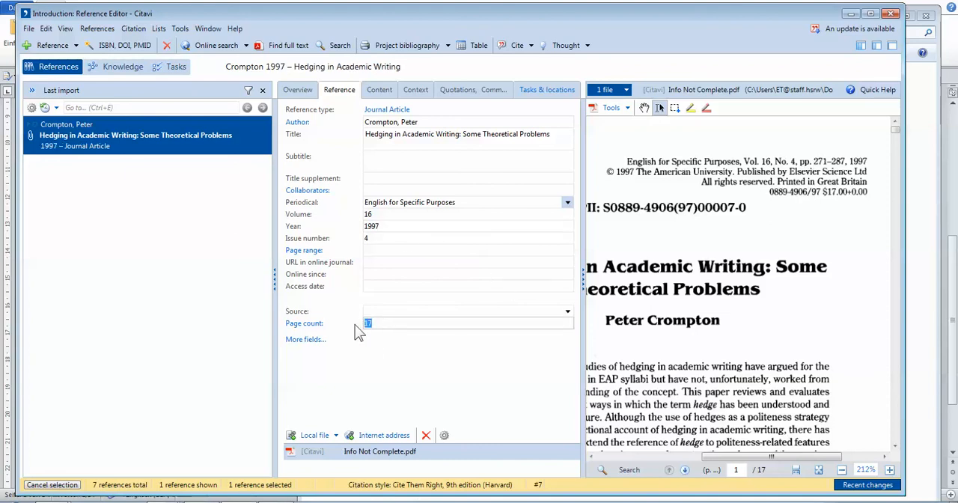
type("271-28")
left_click_drag(401, 324, 347, 334)
type("17")
Set the article's page range to 271–287.
left_click(389, 252)
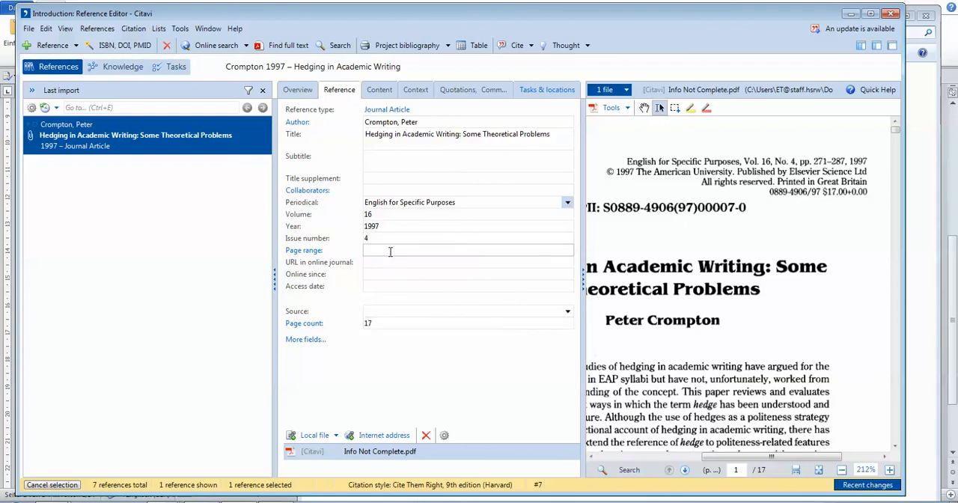
type("271–287")
left_click(369, 309)
left_click(393, 275)
left_click(382, 287)
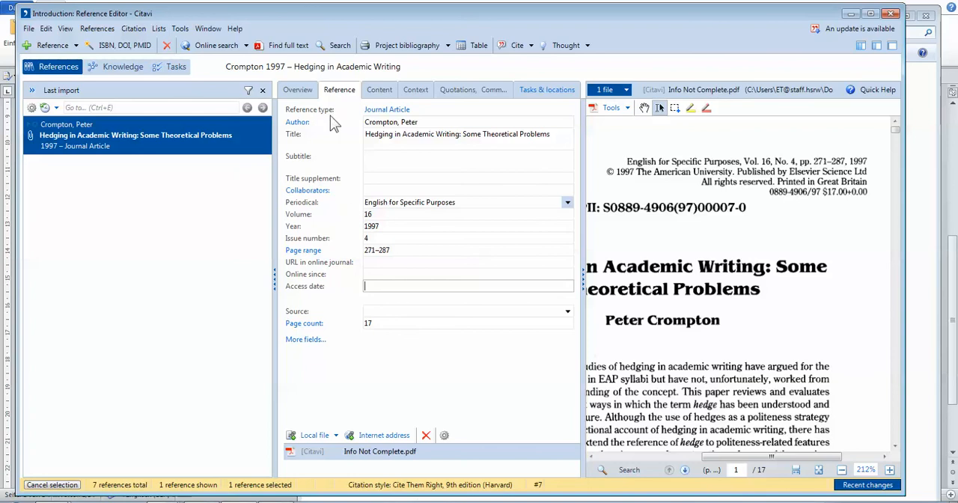
Switch to the Harvard basic reference style guide PDF and examine the required elements for a journal article with one author.
left_click(165, 501)
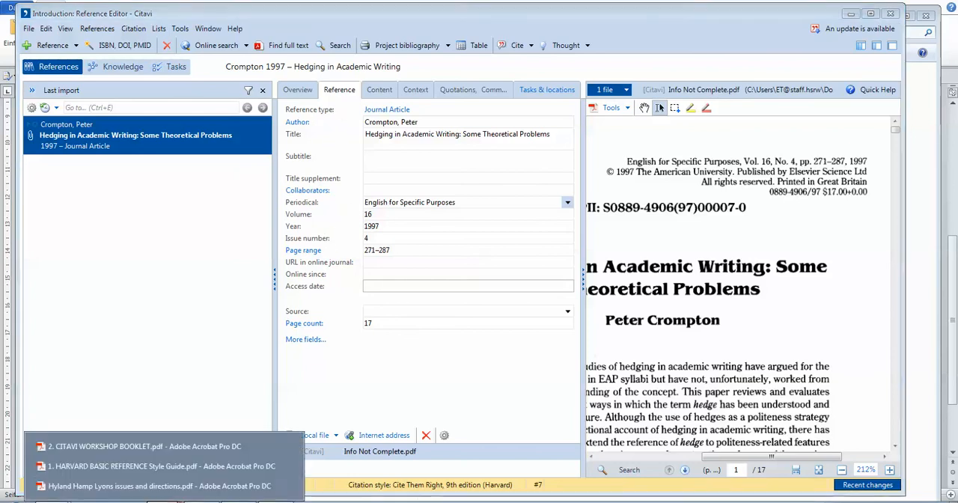
left_click(161, 465)
scroll(323, 298, "down", 3)
scroll(324, 297, "down", 5)
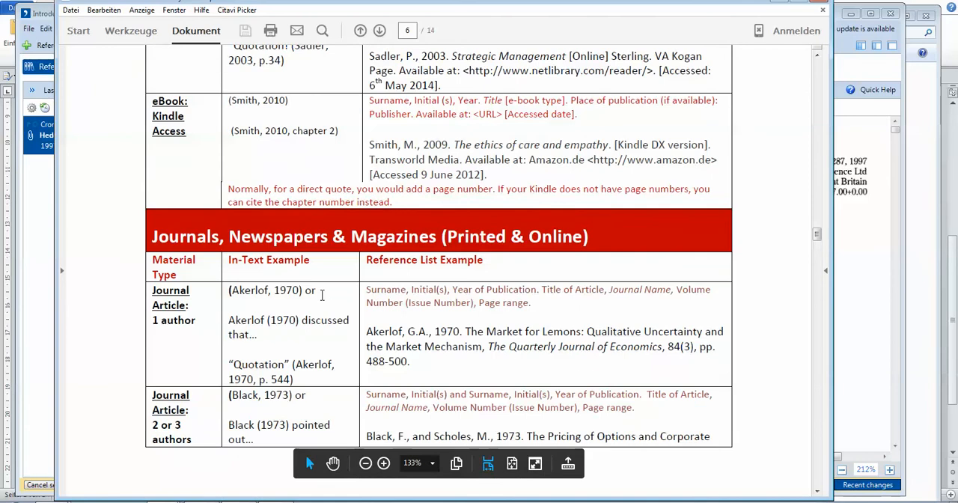
scroll(322, 296, "down", 2)
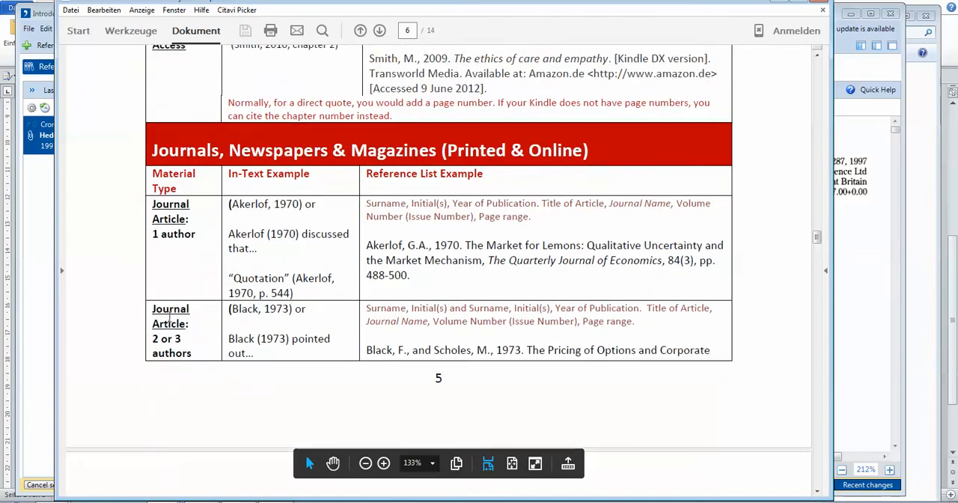
left_click_drag(635, 327, 582, 327)
left_click_drag(541, 203, 530, 223)
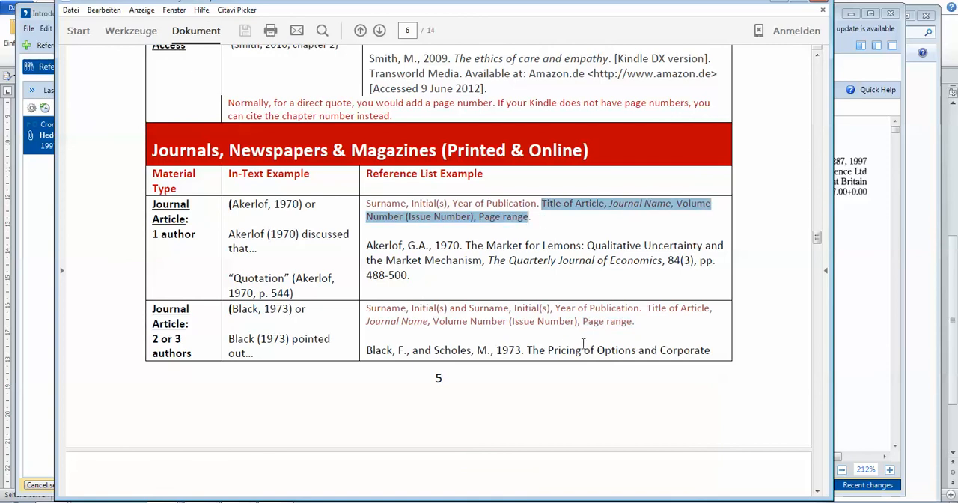
Examine the style guide's example for a free-access online journal article, including its URL and access date.
scroll(421, 241, "down", 1)
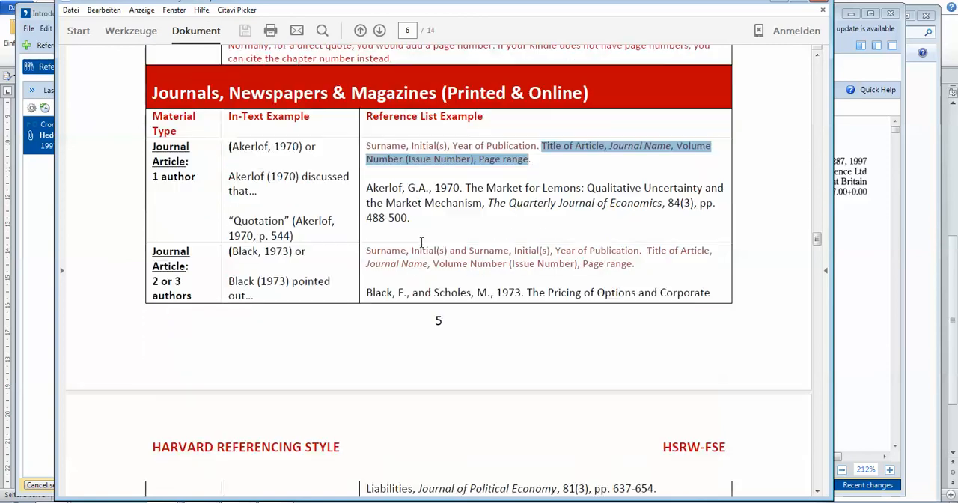
scroll(421, 241, "down", 3)
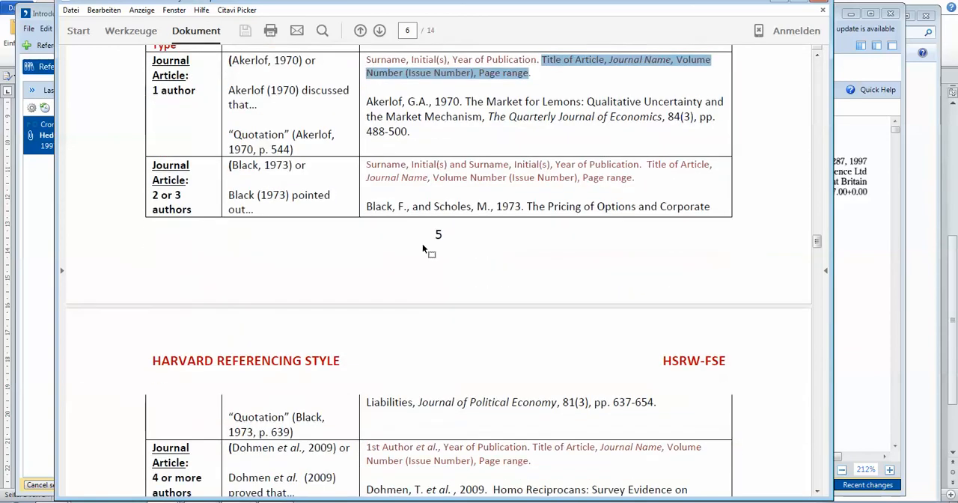
scroll(422, 245, "down", 2)
scroll(171, 336, "down", 1)
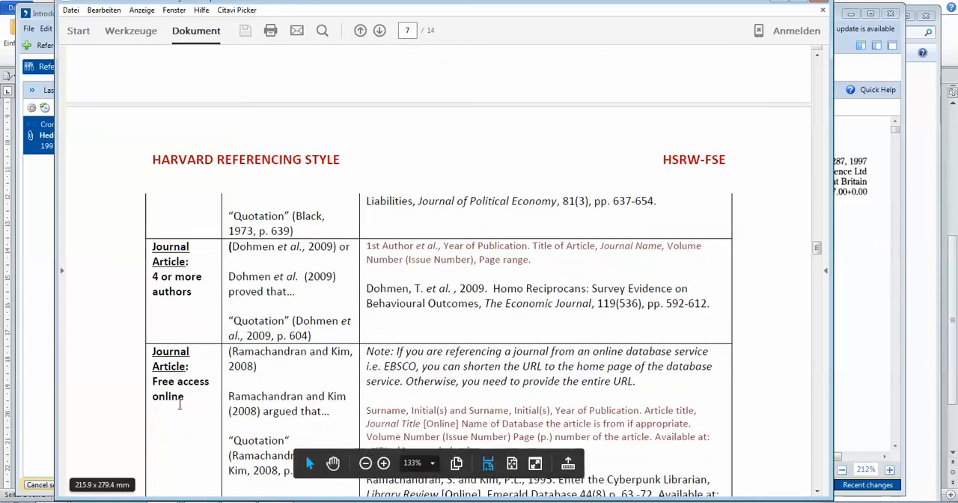
scroll(170, 337, "down", 2)
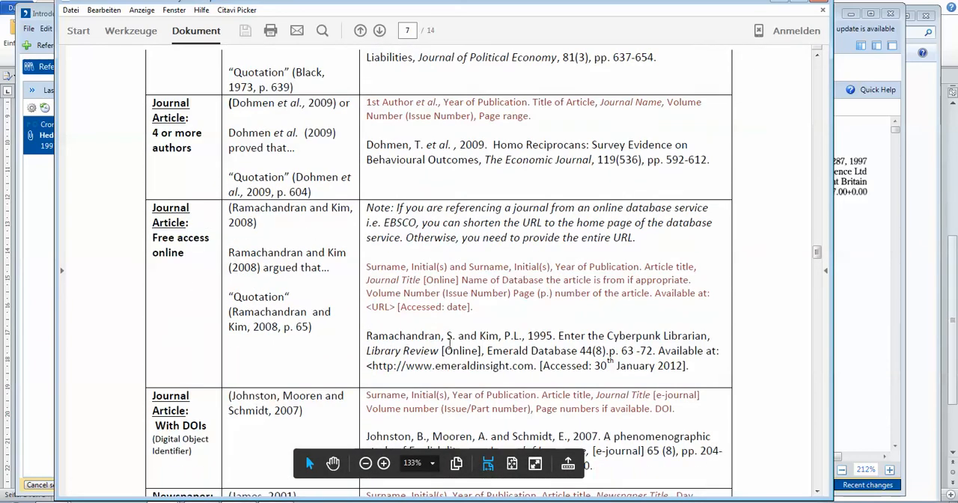
left_click_drag(366, 367, 537, 368)
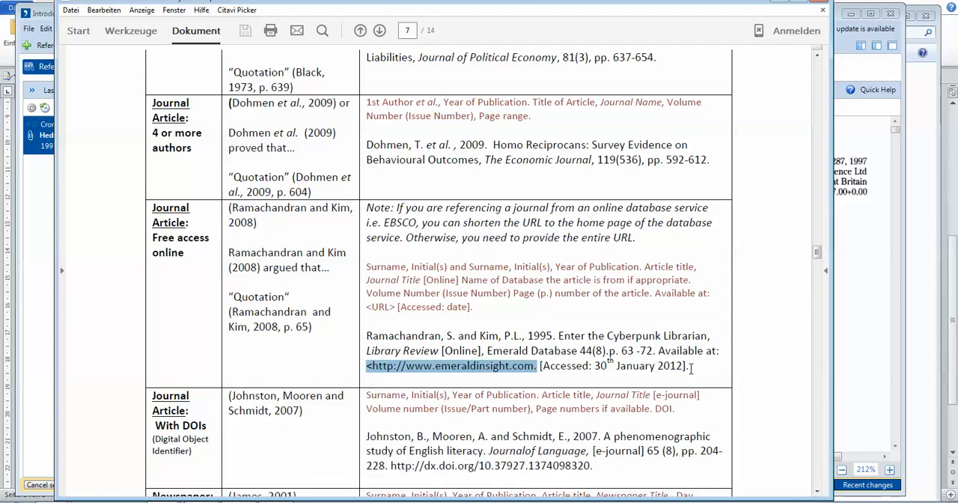
left_click_drag(691, 367, 372, 374)
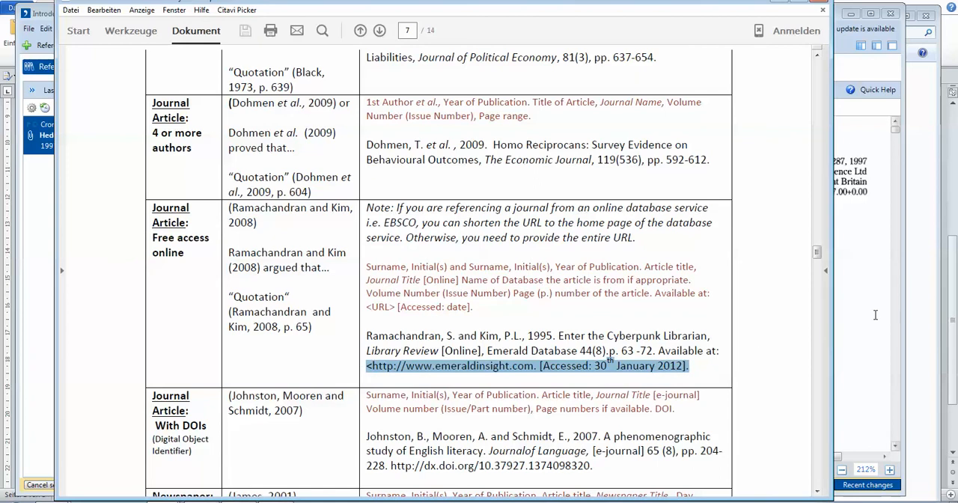
Return to the Citavi reference and locate its fields for the online journal URL and the access date.
left_click(866, 315)
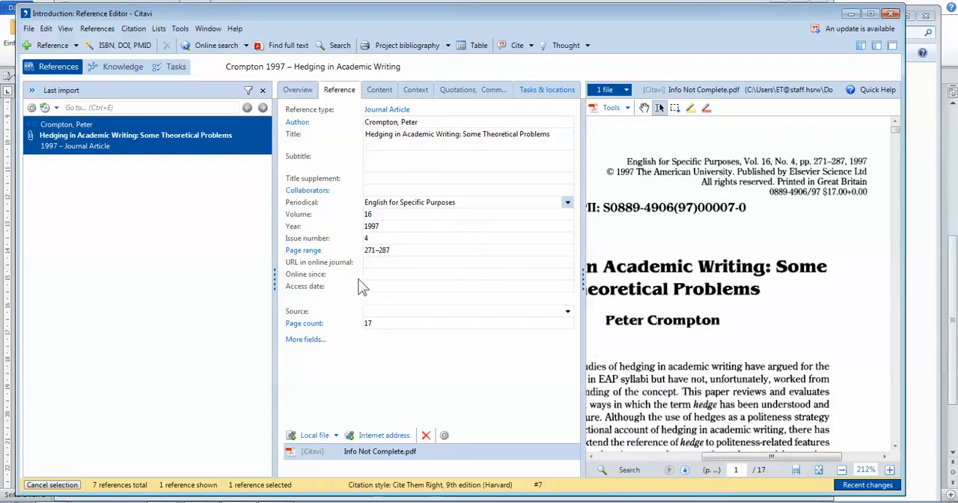
left_click(379, 262)
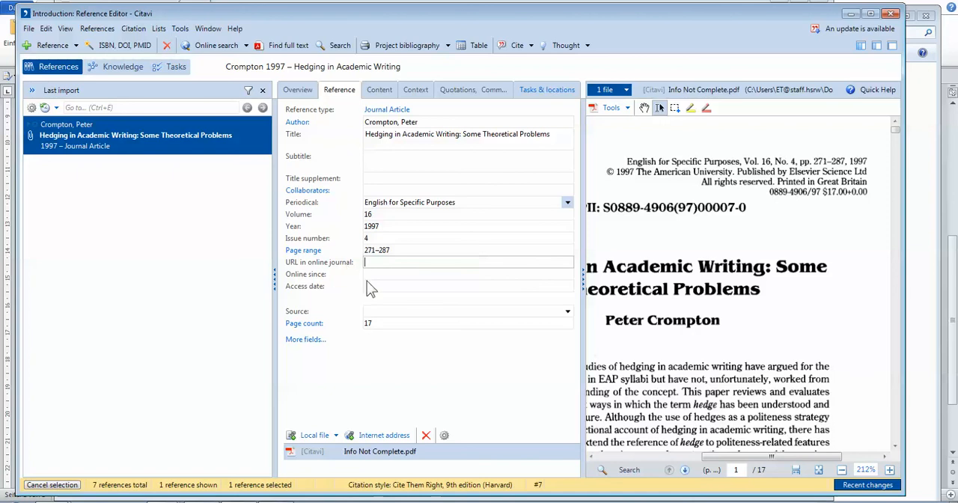
left_click(374, 285)
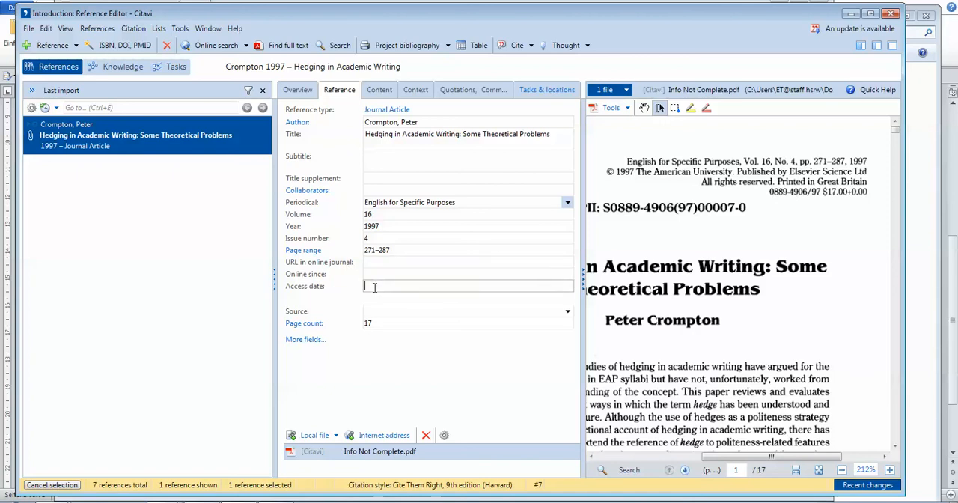
Cancel the last-import selection to list all references and browse to the edited book "Theoretical models and processes of reading".
left_click(57, 486)
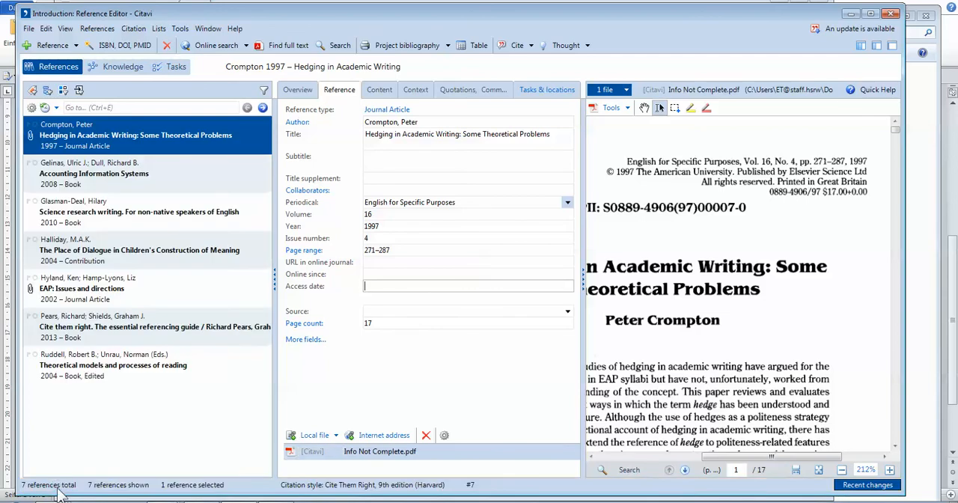
left_click(102, 172)
left_click(107, 219)
left_click(102, 278)
left_click(94, 376)
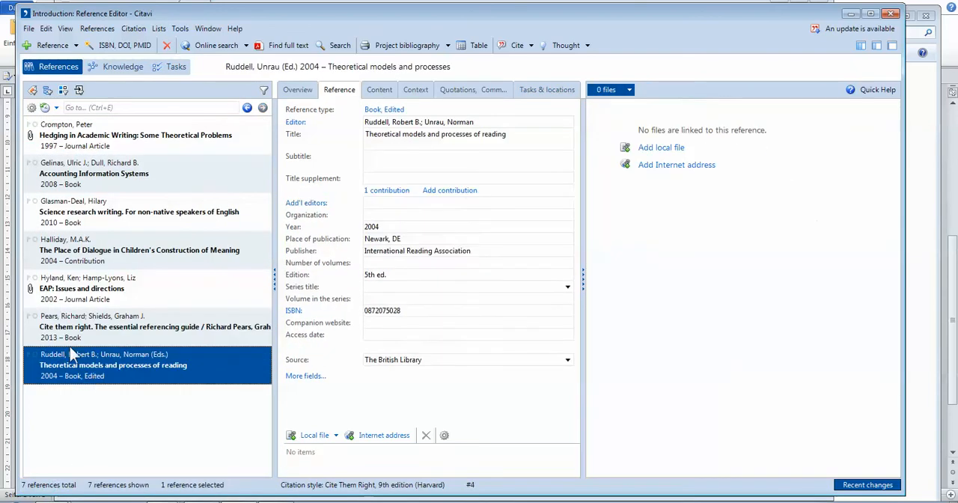
Select the journal article "Hedging in Academic Writing: Some Theoretical Problems" and use the short title automatically generated by Citavi.
left_click(124, 146)
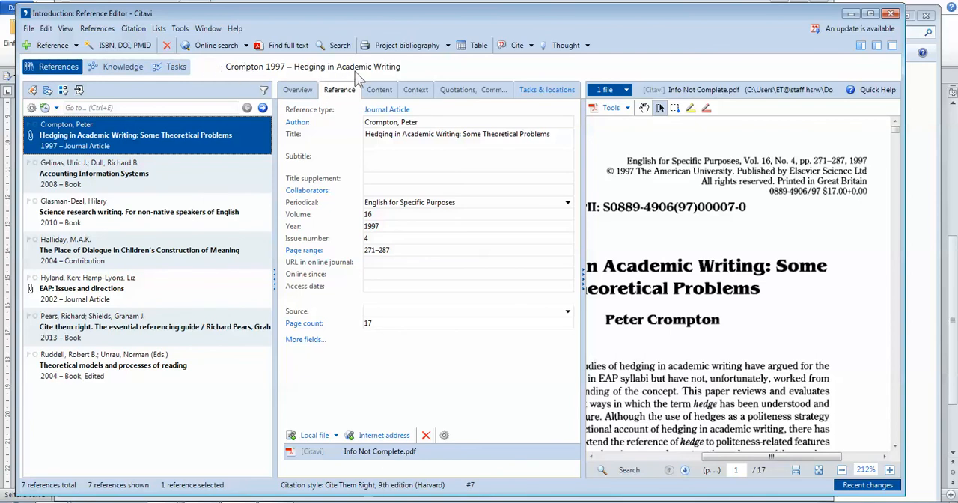
left_click(209, 73)
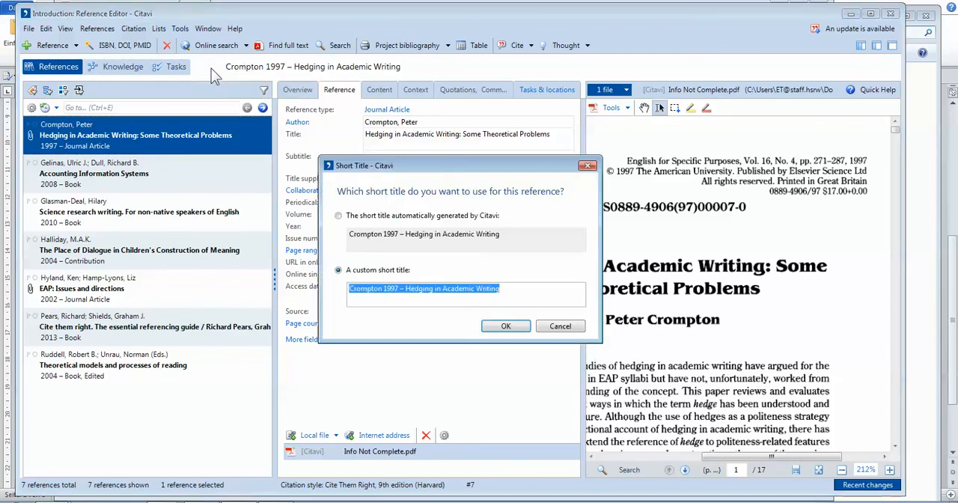
left_click(339, 216)
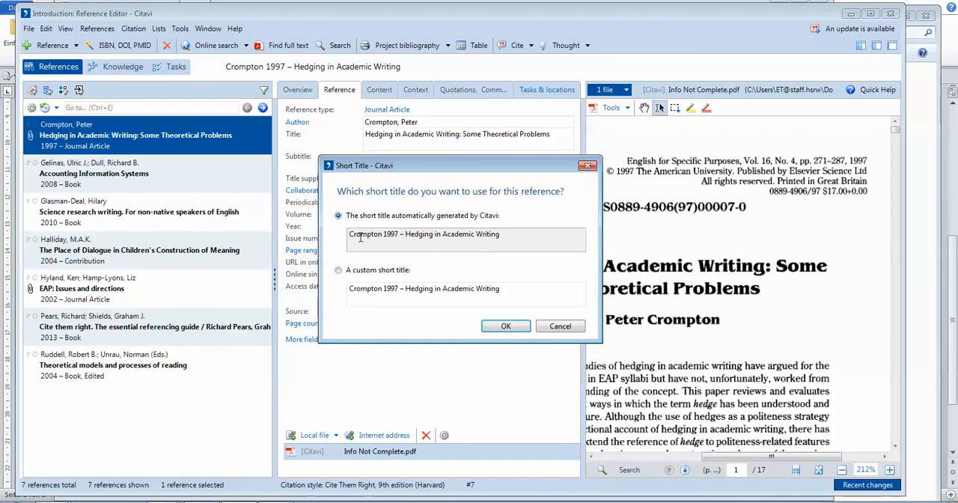
left_click(518, 326)
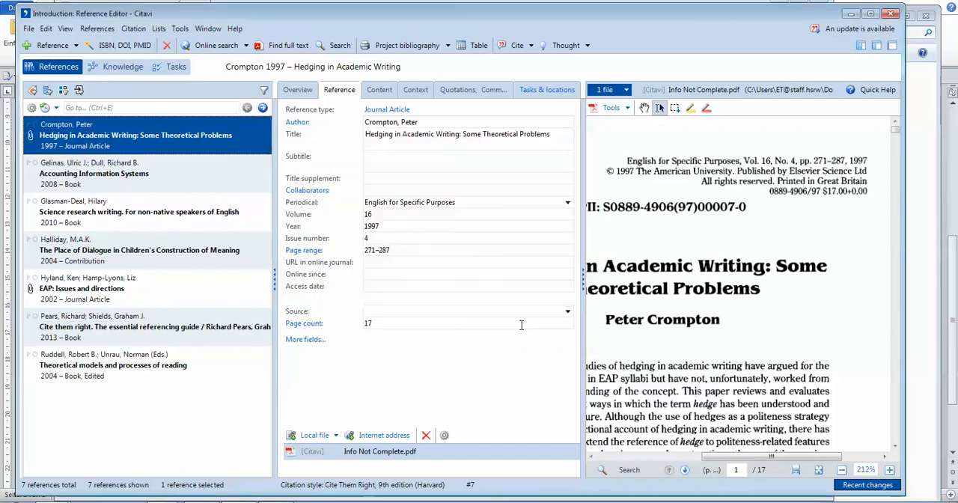
Bring up the rename dialog for the linked file "Info Not Complete.pdf" and close it keeping the existing name.
left_click(391, 459)
right_click(391, 459)
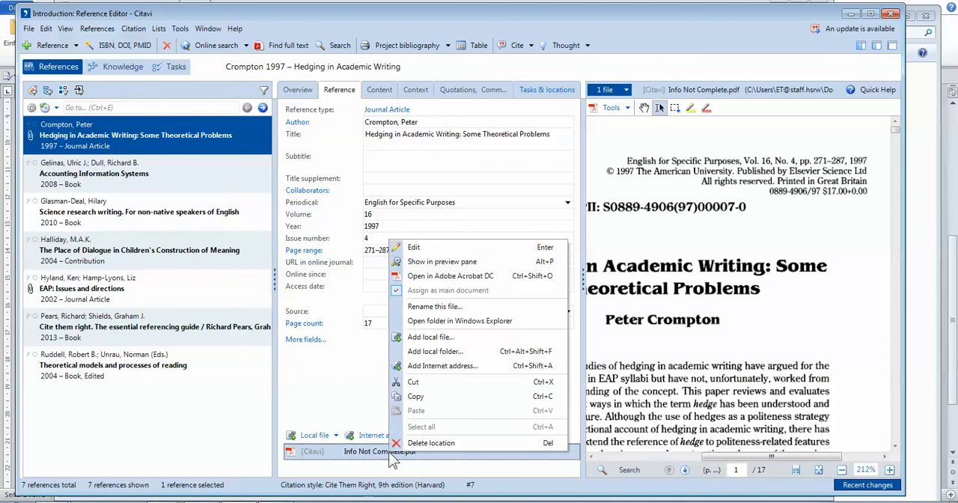
left_click(432, 307)
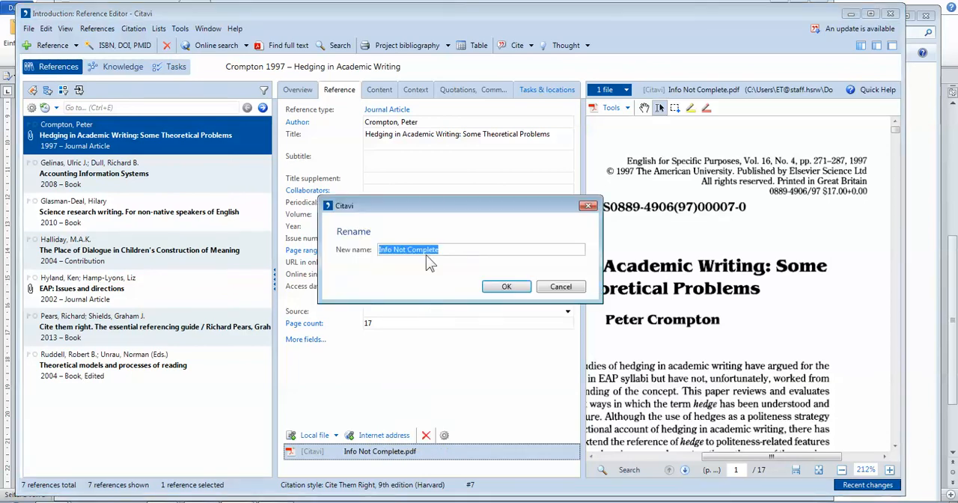
left_click(558, 288)
right_click(403, 456)
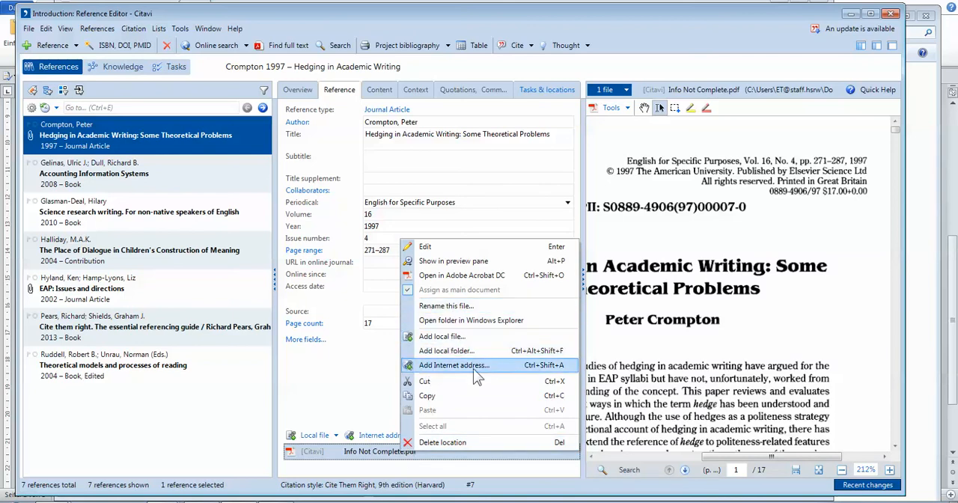
left_click(449, 305)
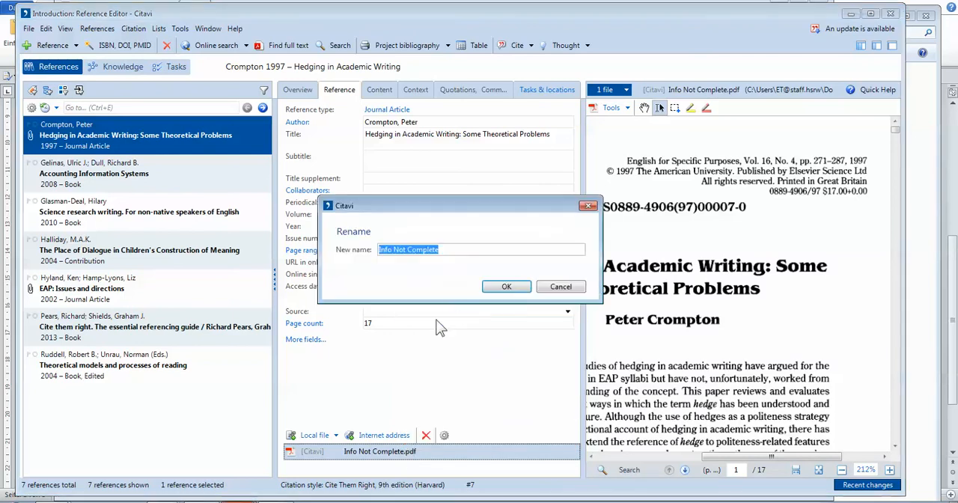
left_click(506, 287)
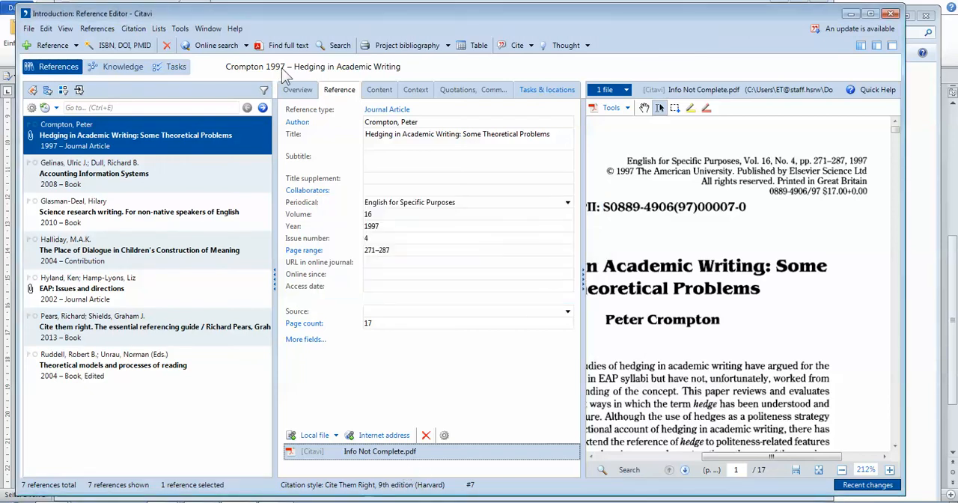
Set the hedging article's short title to the custom option and view the other commands offered for the short title.
left_click(213, 71)
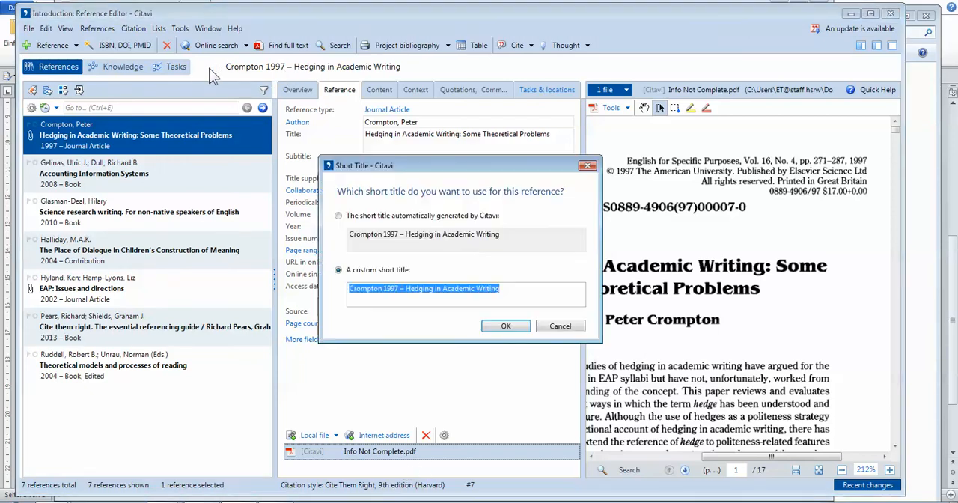
left_click(338, 216)
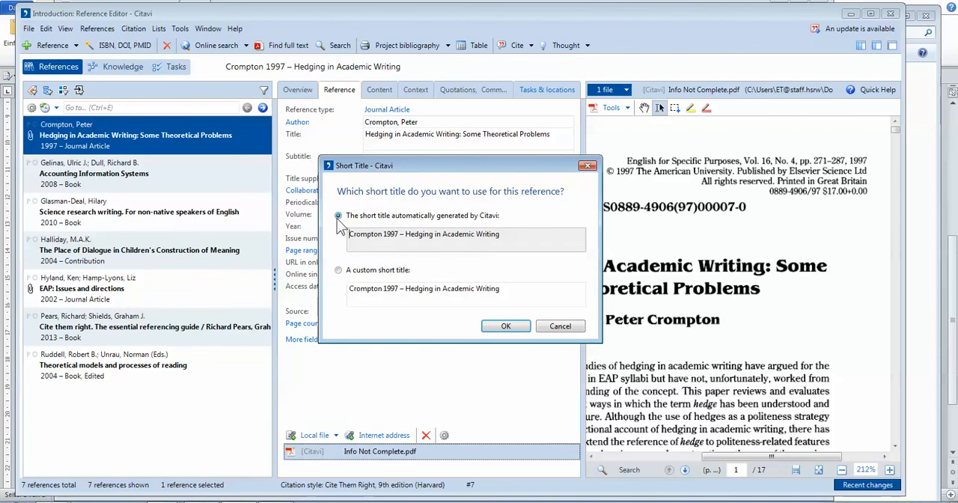
left_click(338, 271)
left_click(506, 326)
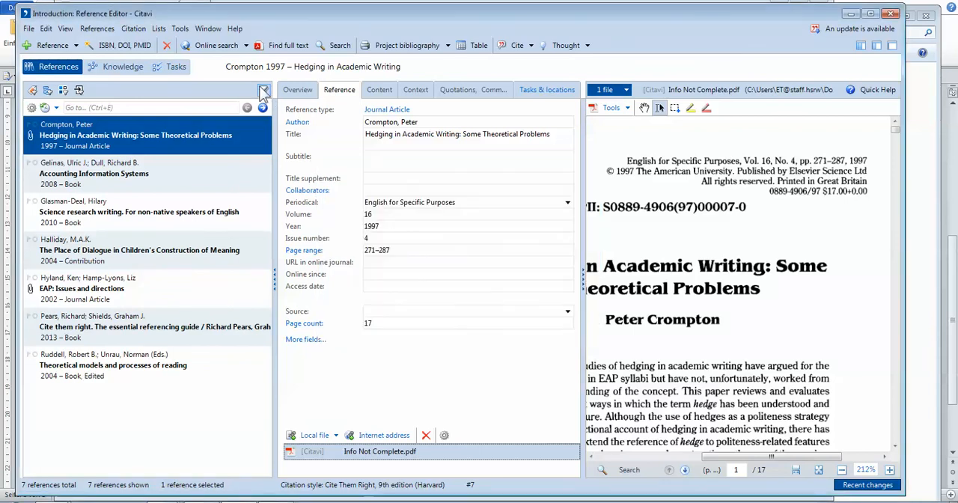
right_click(268, 72)
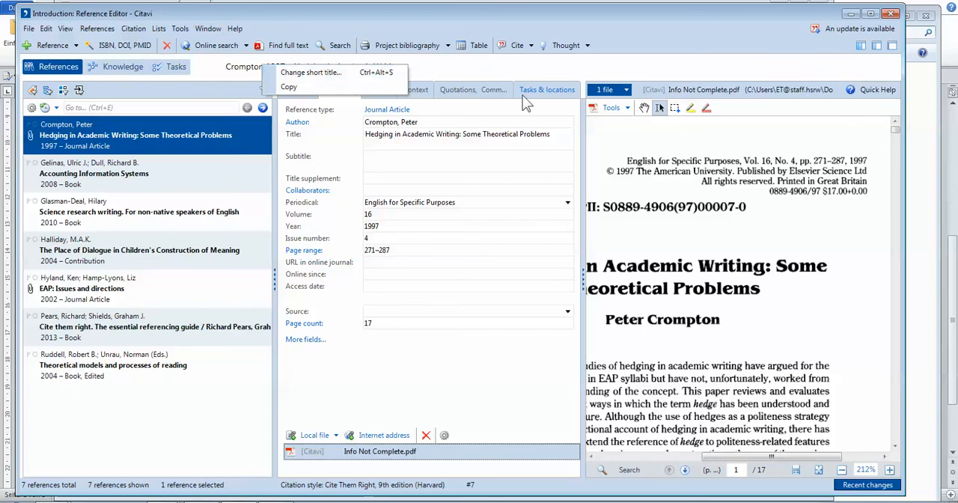
left_click(469, 273)
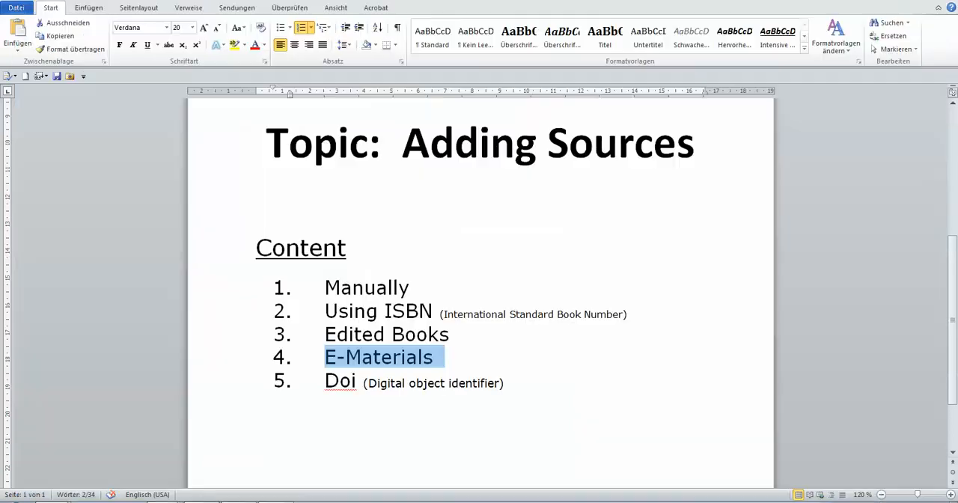
Highlight "Doi" in the Word document's content list and switch to the "2. CITAVI WORKSHOP BOOKLET" PDF.
left_click_drag(324, 381, 361, 393)
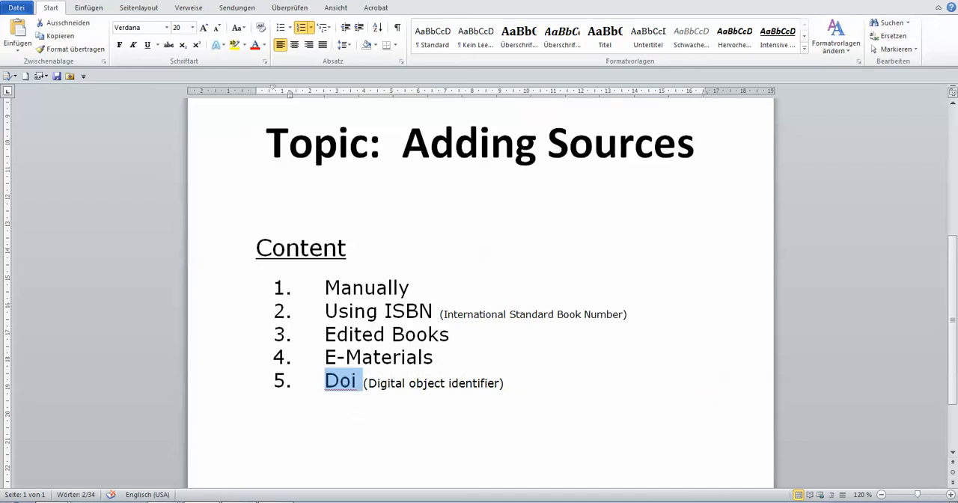
left_click(165, 501)
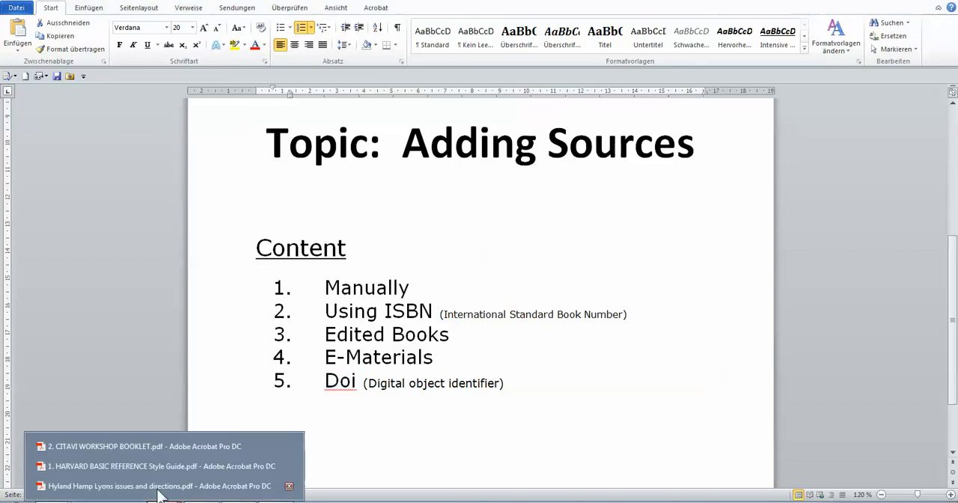
left_click(164, 446)
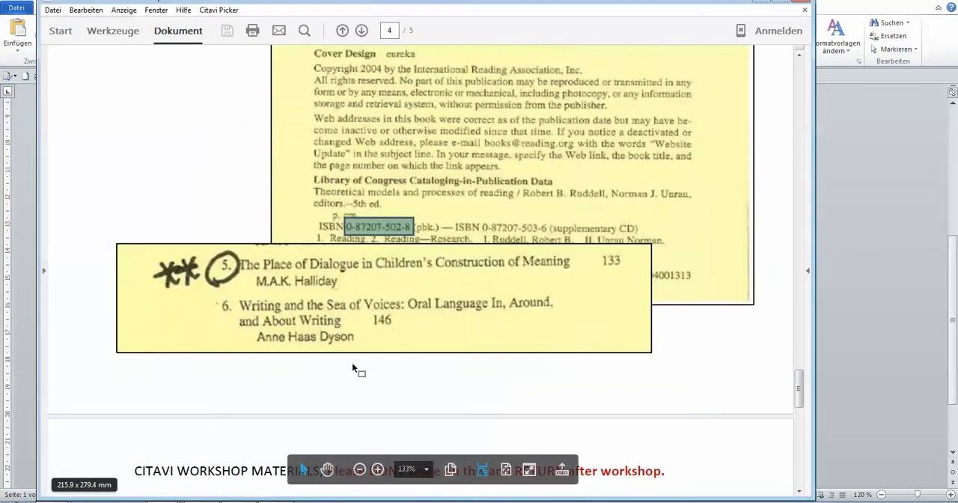
scroll(355, 368, "down", 6)
scroll(633, 415, "down", 6)
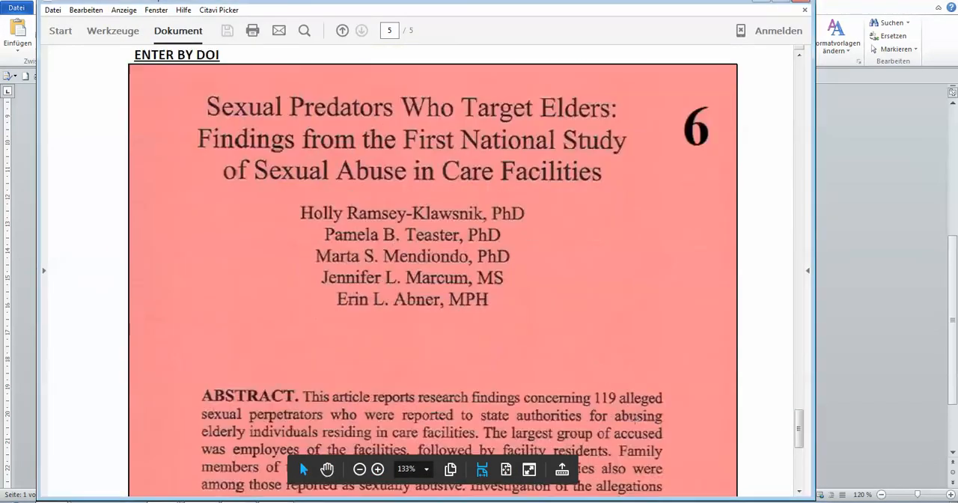
scroll(633, 415, "up", 5)
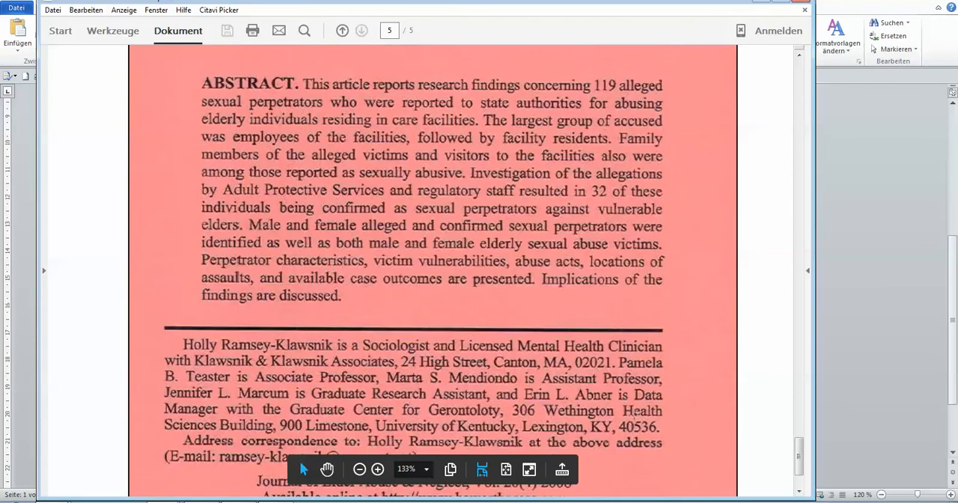
scroll(598, 417, "down", 5)
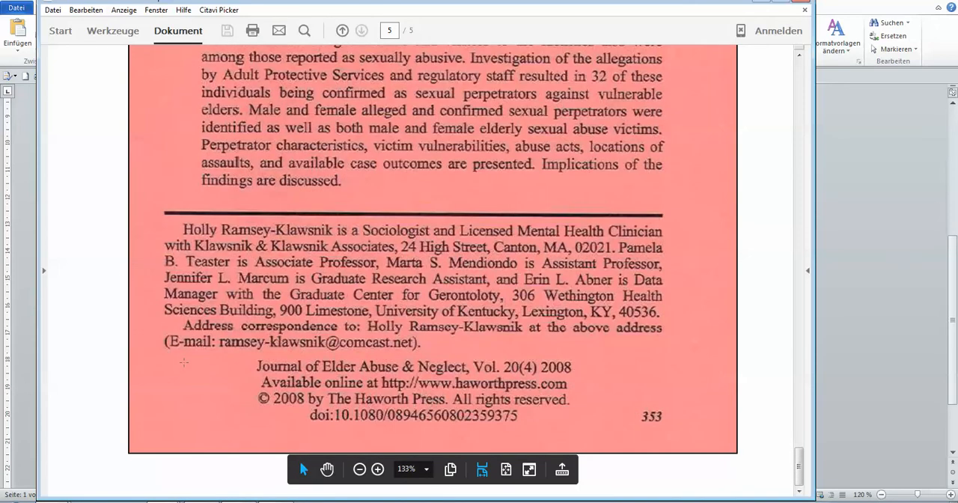
left_click_drag(452, 395, 295, 414)
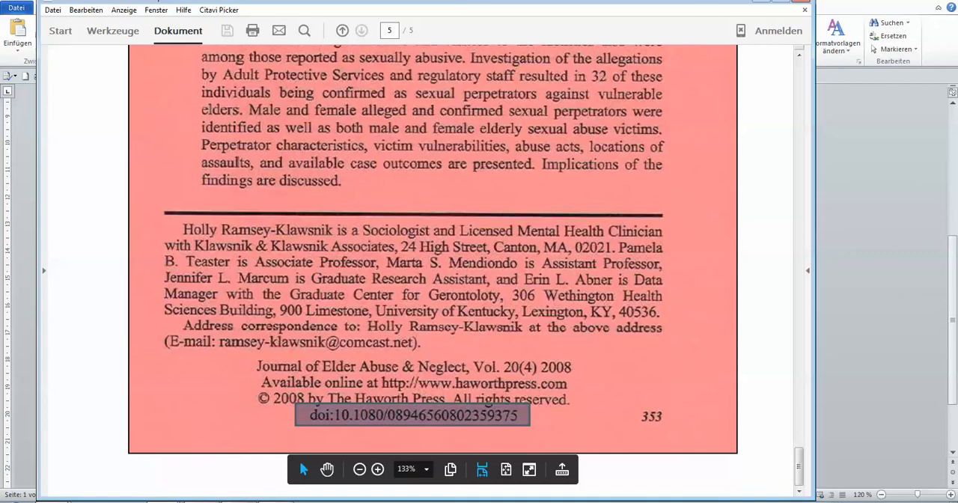
left_click(238, 500)
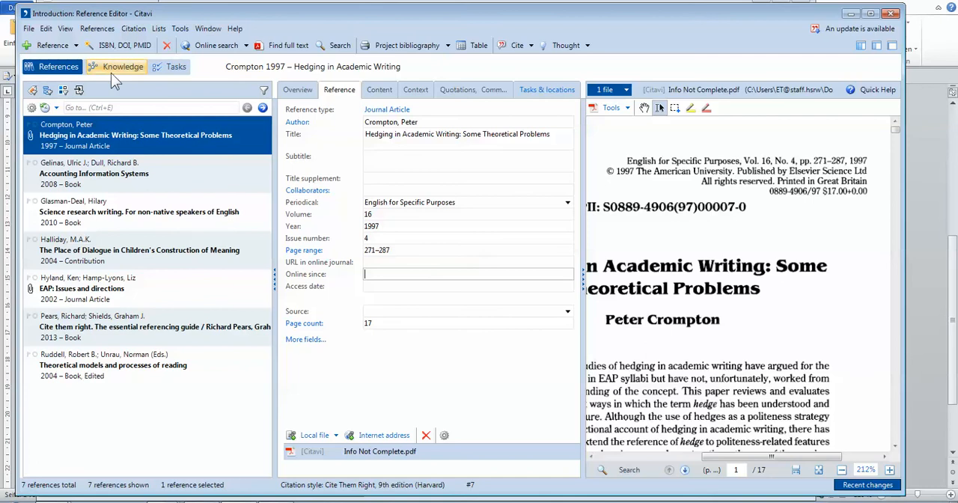
left_click(119, 48)
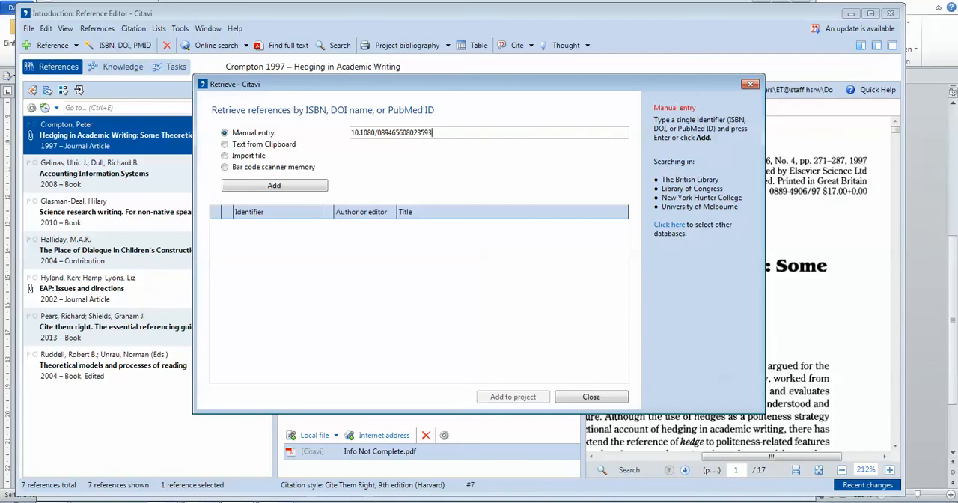
left_click(270, 187)
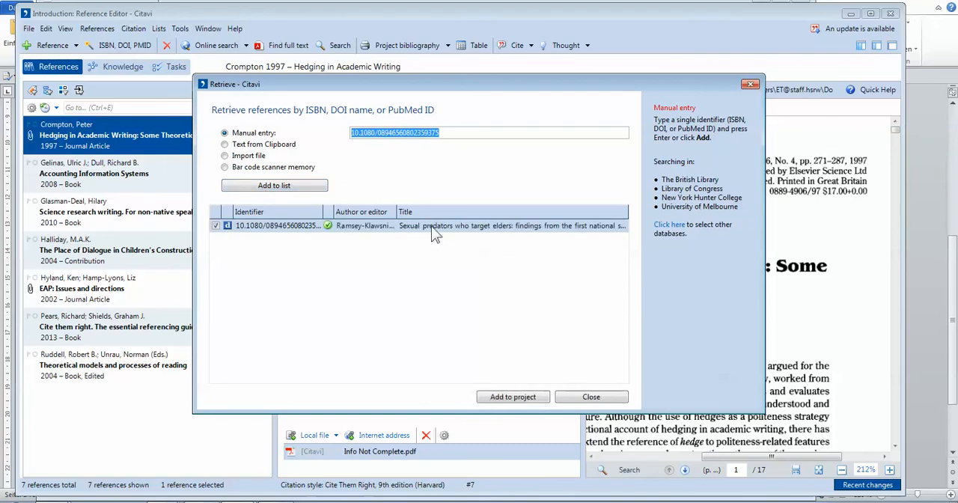
left_click(504, 397)
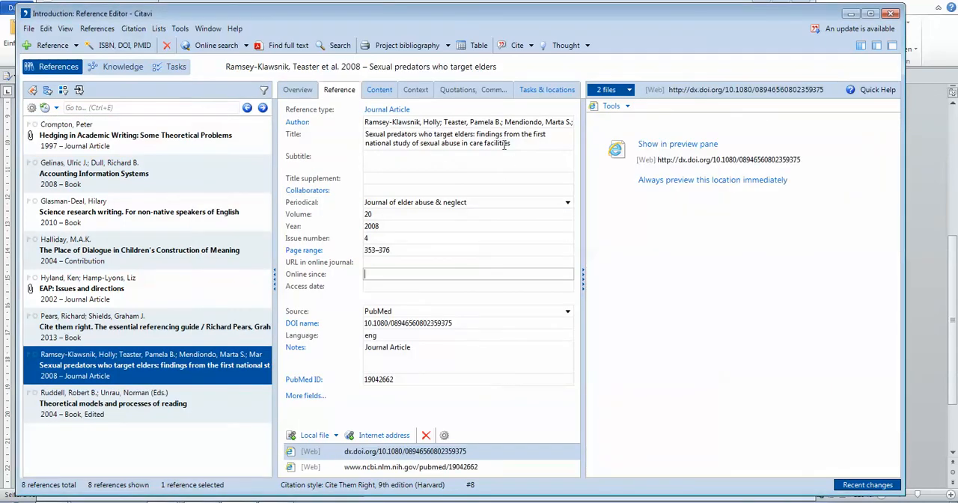
Examine the abstract of the article "Sexual predators who target elders" and return to its bibliographic details.
left_click(379, 90)
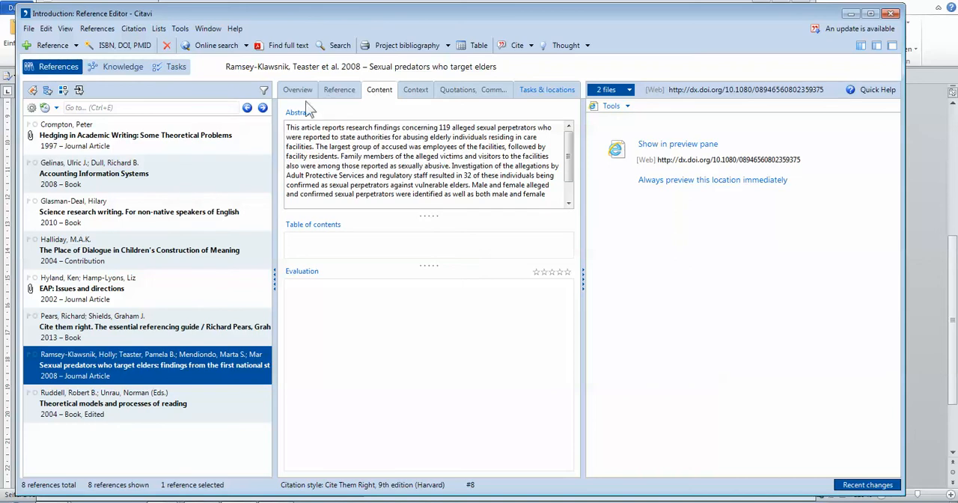
left_click(339, 91)
left_click(375, 91)
left_click(289, 128)
left_click(338, 90)
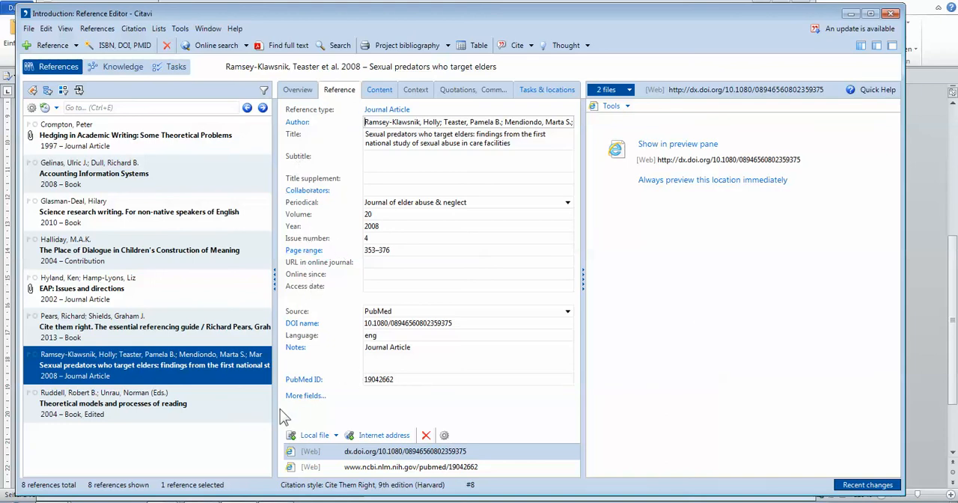
Browse the project's references to review their details, ending on the hedging journal article at the start of the list.
left_click(135, 404)
left_click(149, 374)
left_click(114, 323)
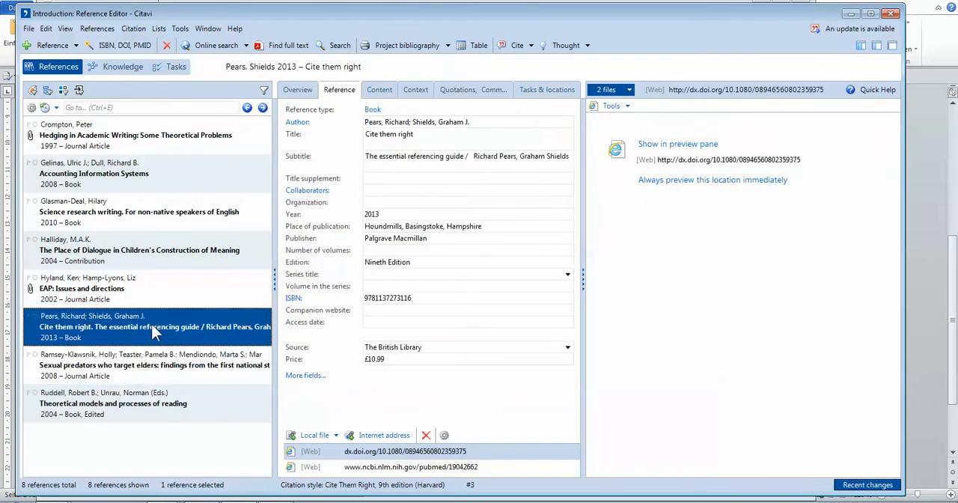
left_click(116, 404)
left_click(103, 350)
left_click(99, 327)
left_click(98, 289)
left_click(97, 250)
left_click(96, 172)
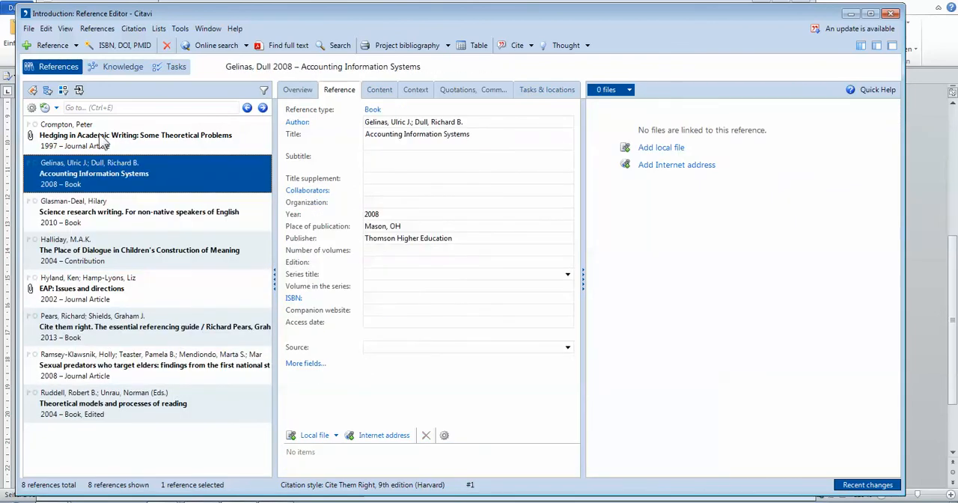
left_click(108, 134)
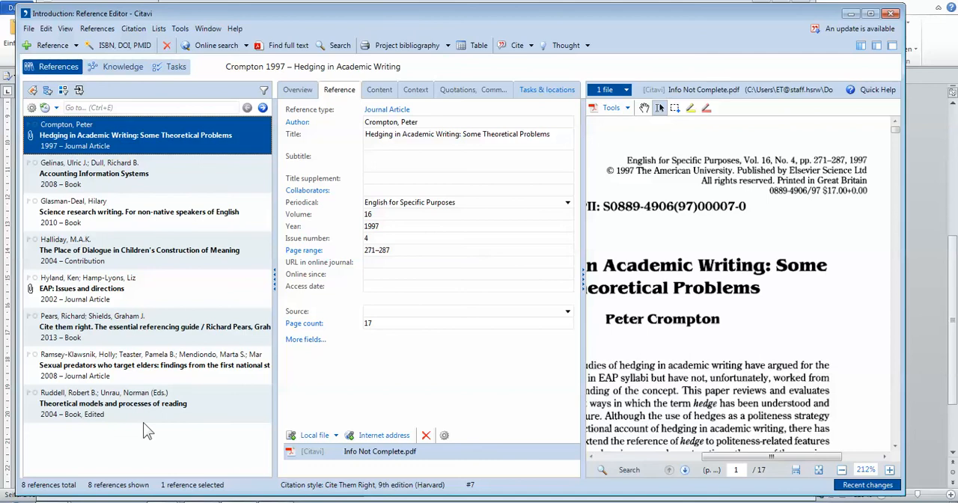
Switch to the Word document and go back to its "Basic CITAVI Webinar" title heading.
left_click(143, 419)
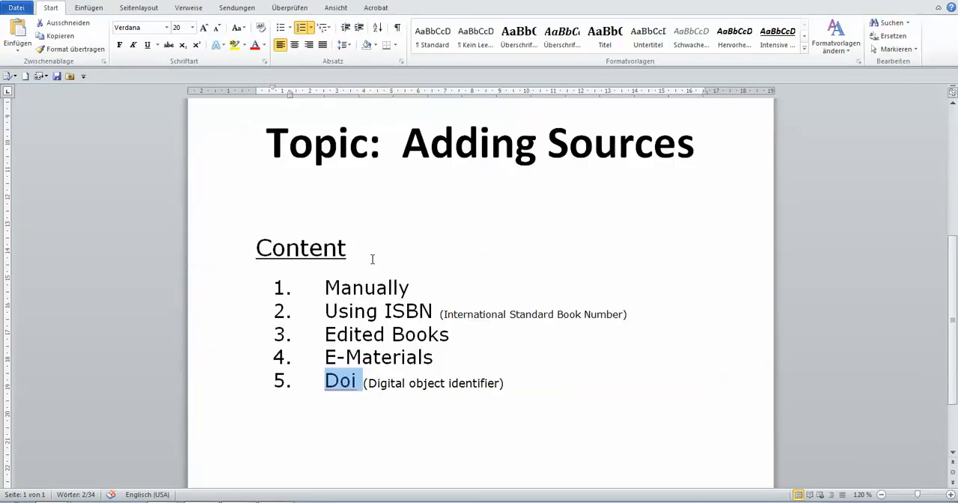
scroll(372, 259, "up", 5)
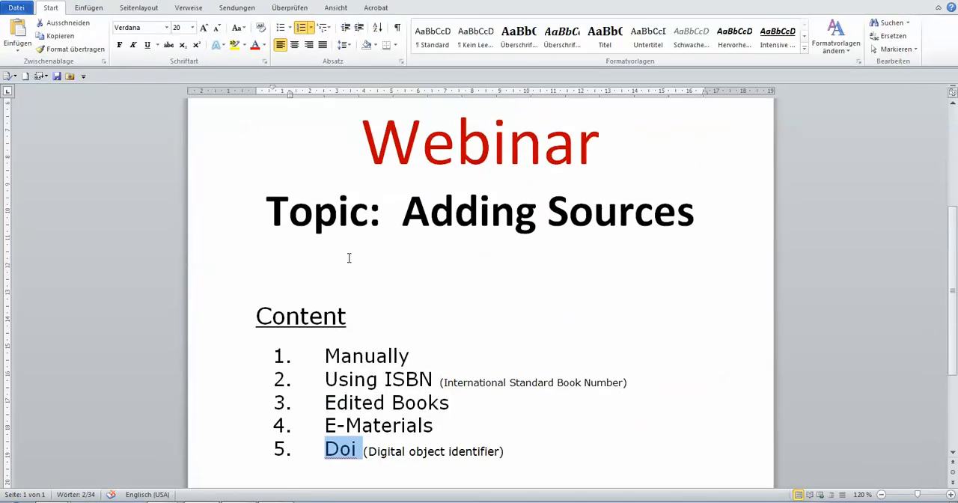
scroll(355, 265, "up", 1)
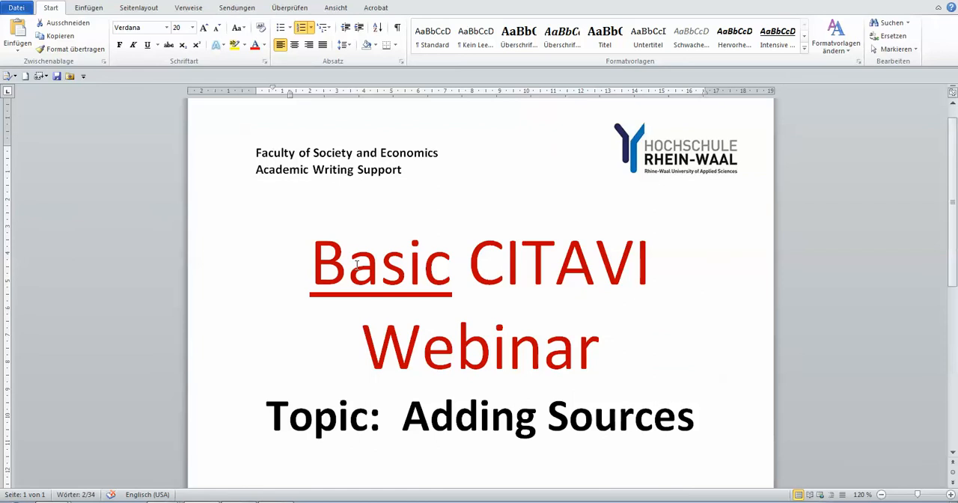